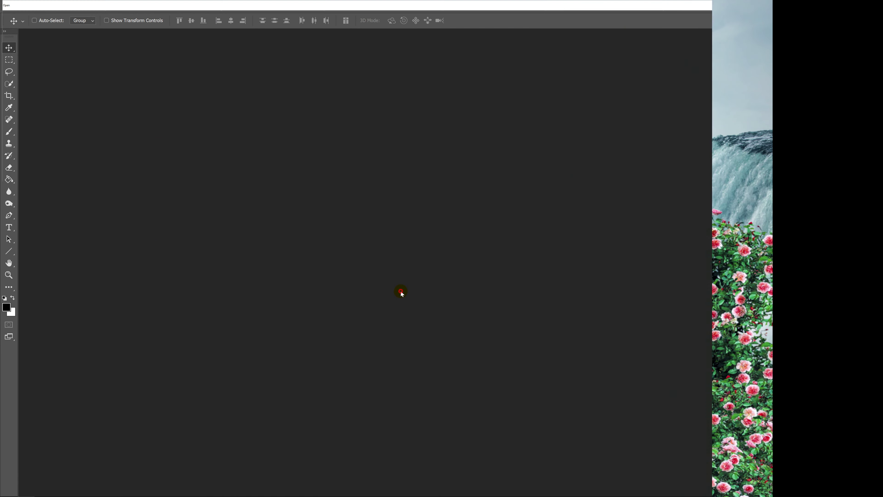
Step: Open circular_balcony_stock_png_by_shadow_of_nemo-d7bcihz.png from the Alice_Tea_Time folder
double_click(401, 292)
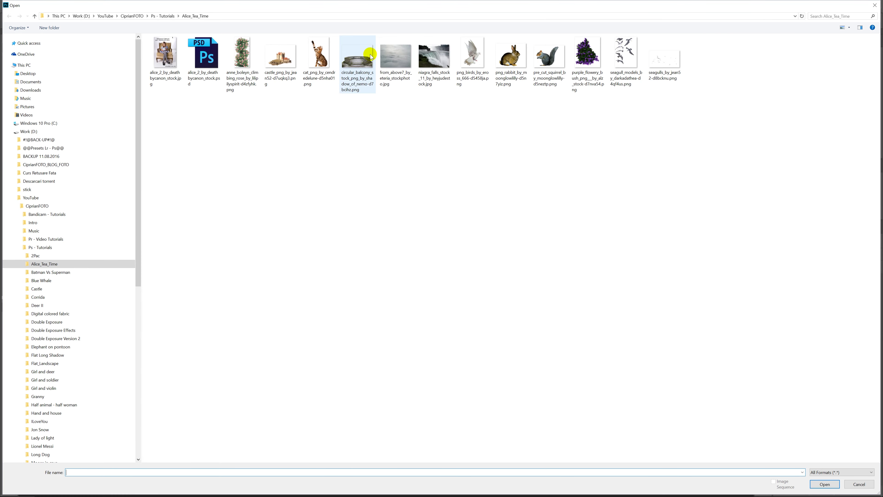
double_click(364, 61)
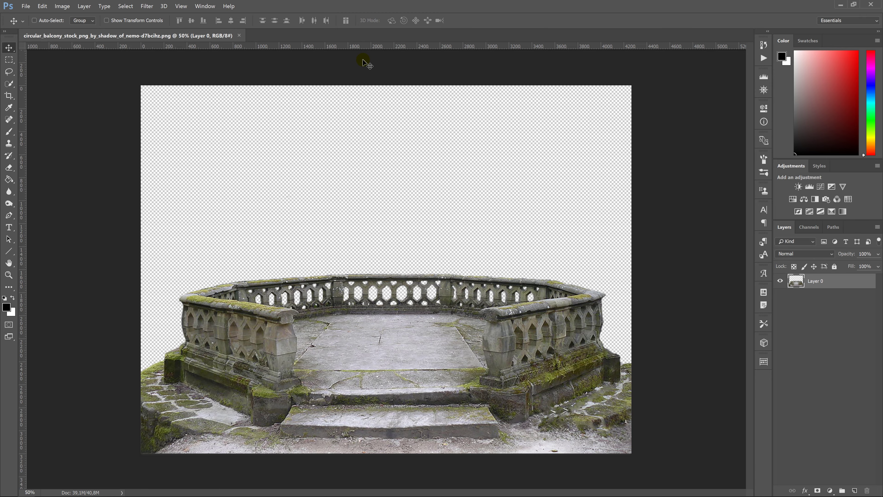
Step: Fit the balcony image on screen and rename its layer to 'balcony'
key("ctrl+0")
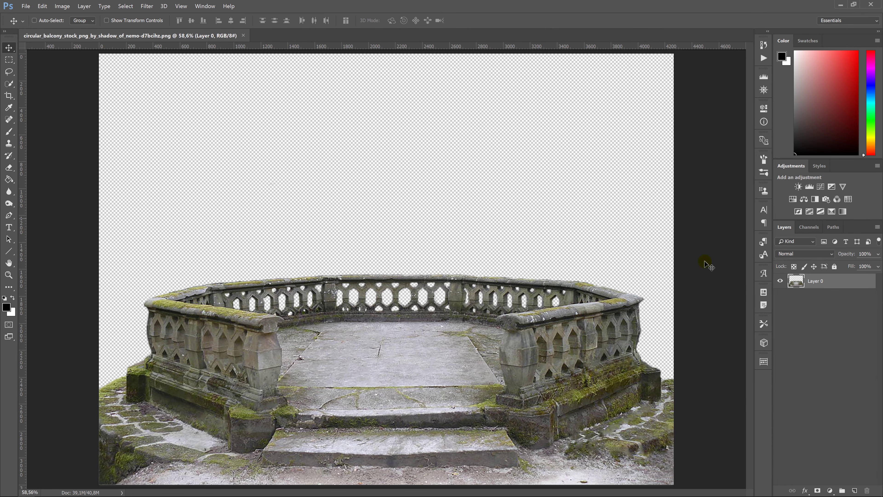
left_click(815, 281)
type("y")
key("Return")
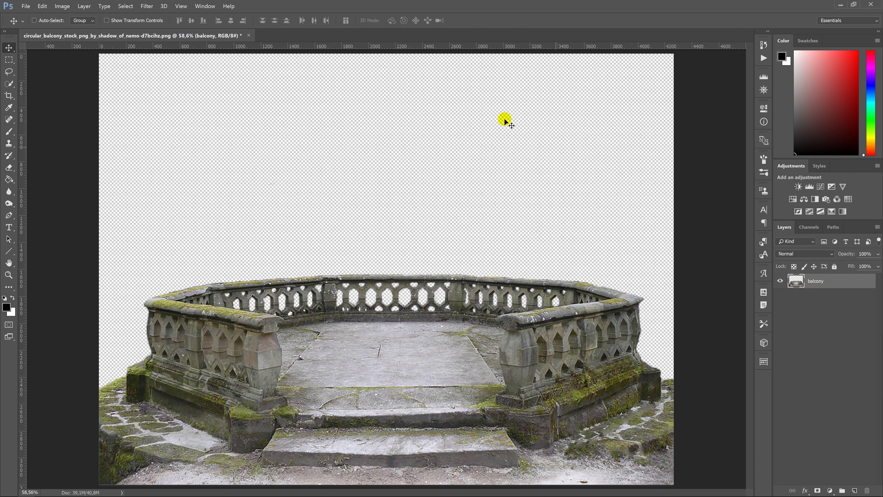
Step: Open from_above7_by_eteria_stockphoto.jpg as a second document
right_click(317, 39)
left_click(339, 71)
double_click(384, 73)
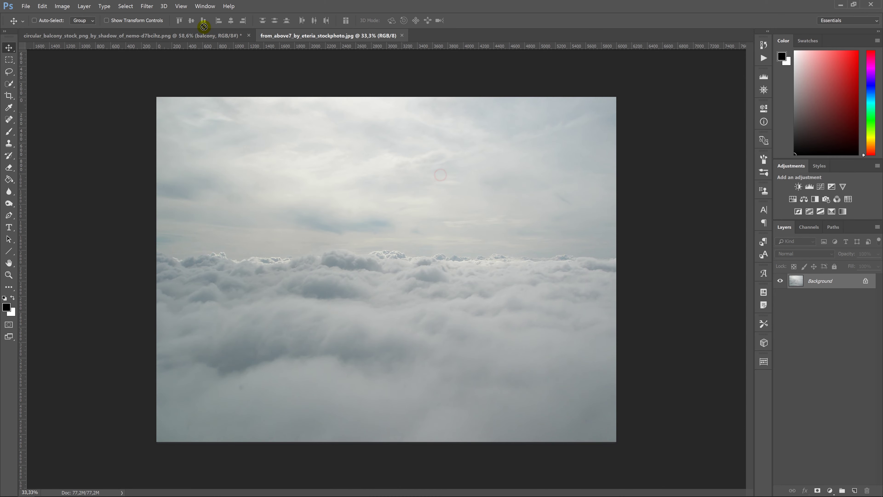
Step: Copy the from_above7 cloud photo into the balcony document as a new layer
left_click(205, 36)
left_click_drag(390, 194, 432, 205)
key("ctrl+minus")
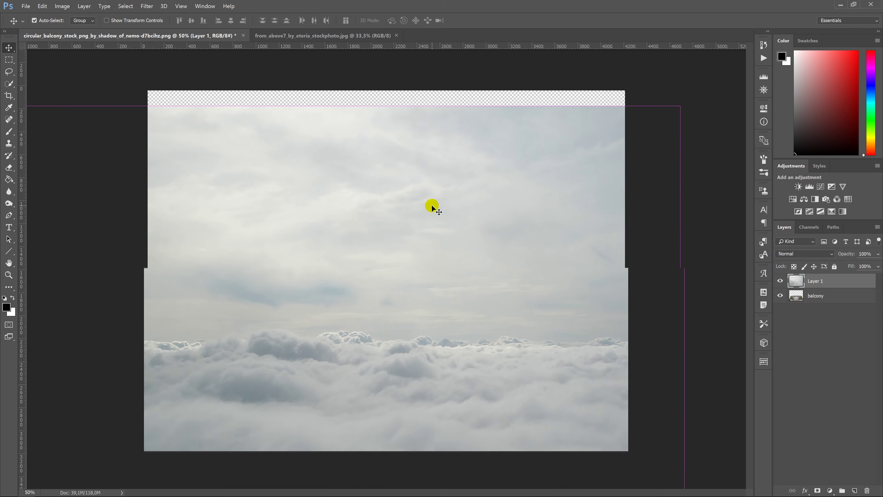
key("ctrl+minus")
Step: Scale the cloud layer so it exactly fills the canvas edges
key("ctrl+t")
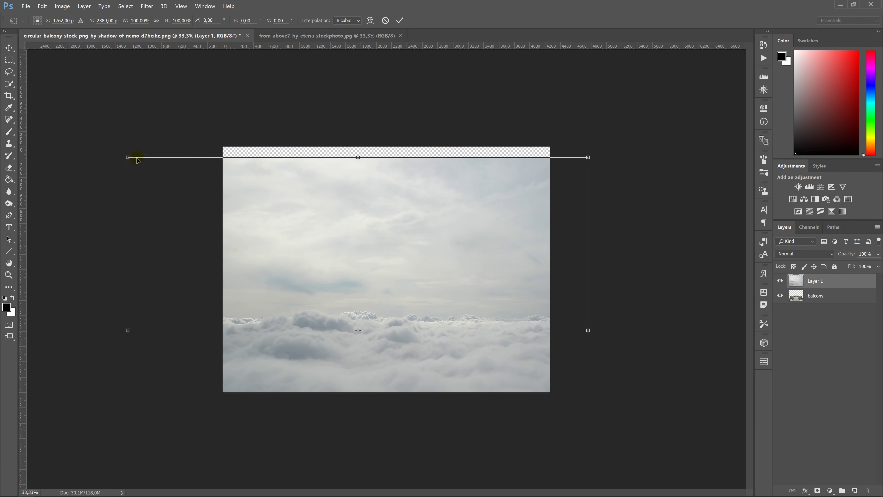
left_click_drag(128, 156, 224, 147)
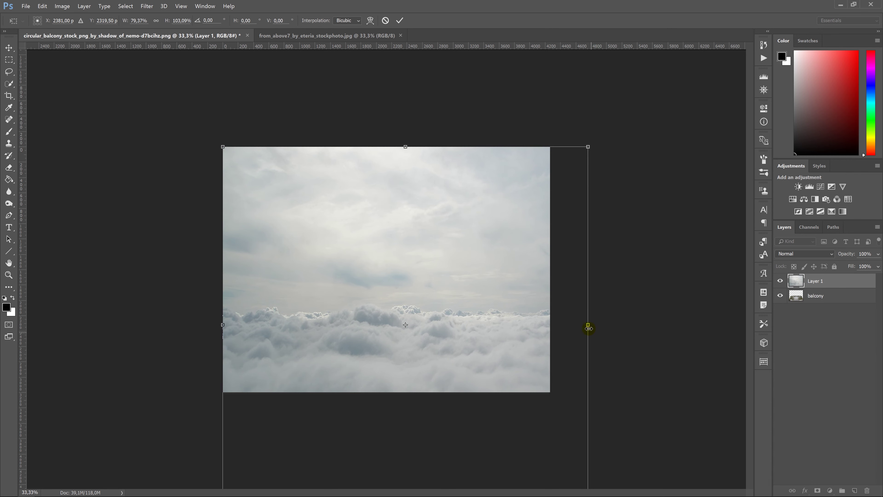
left_click_drag(587, 327, 549, 327)
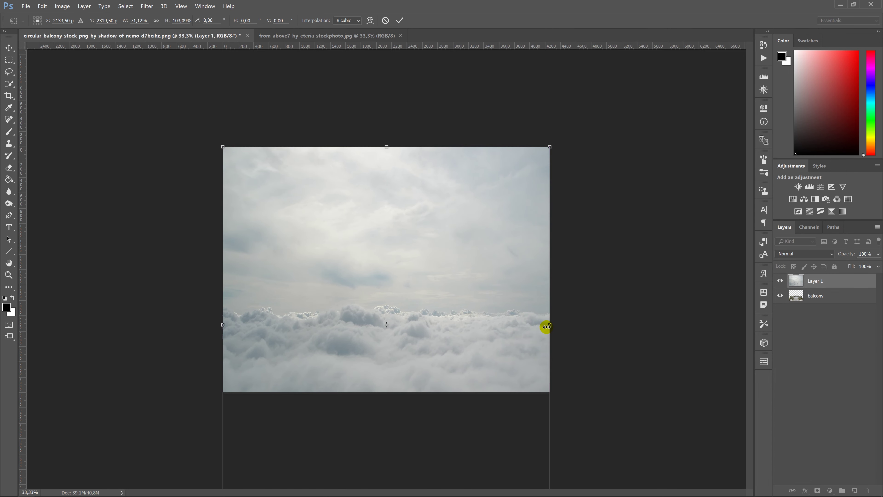
key("ctrl+minus")
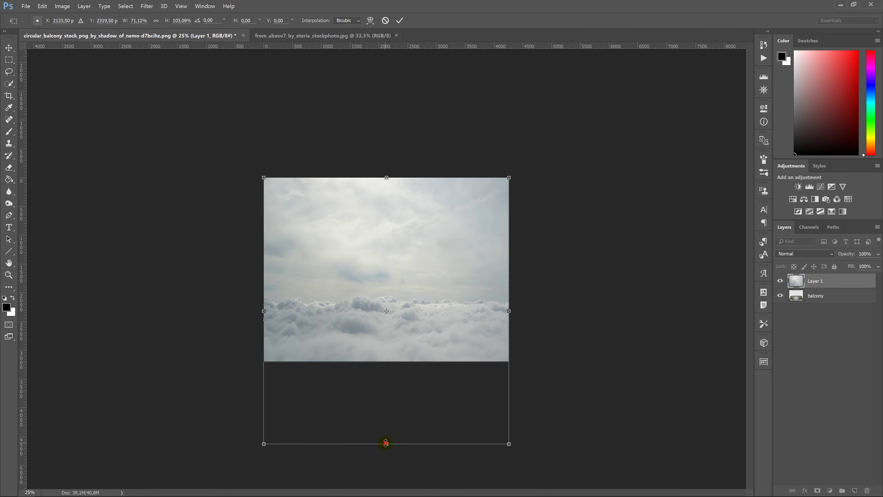
left_click_drag(385, 443, 392, 354)
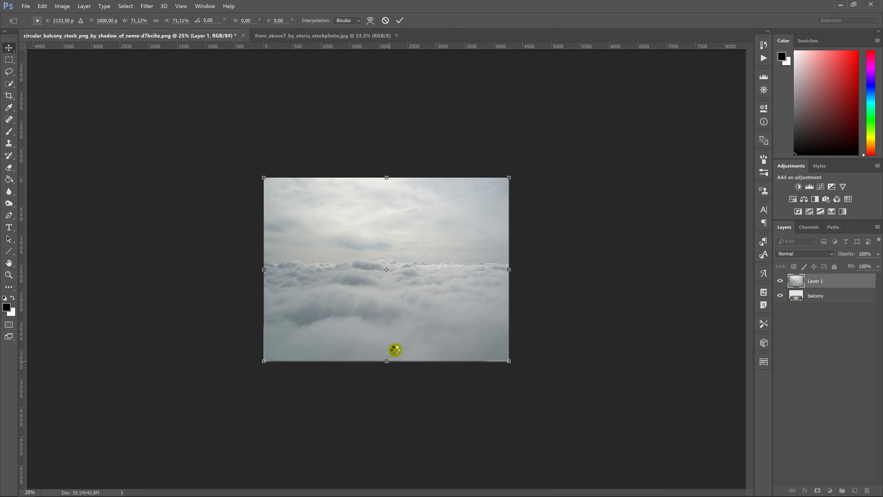
key("Return")
key("ctrl+0")
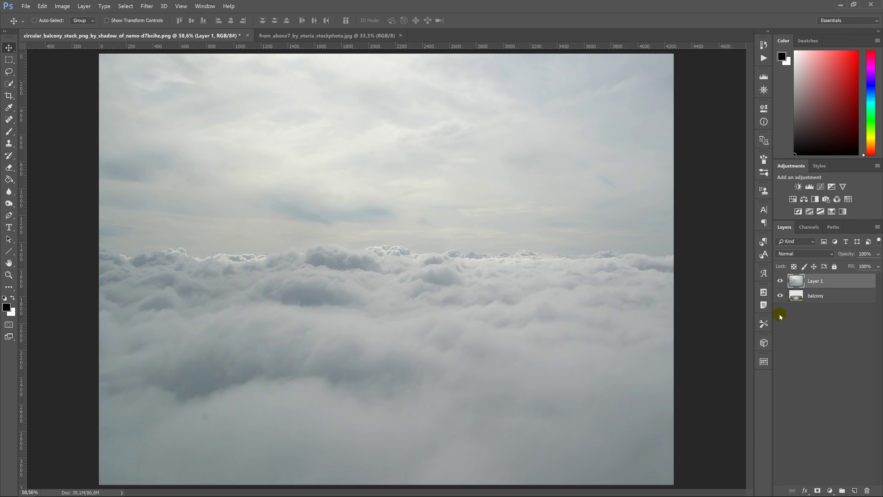
left_click(800, 296)
Step: Move the balcony layer above Layer 1 and rename Layer 1 to 'clouds'
left_click_drag(800, 297, 799, 276)
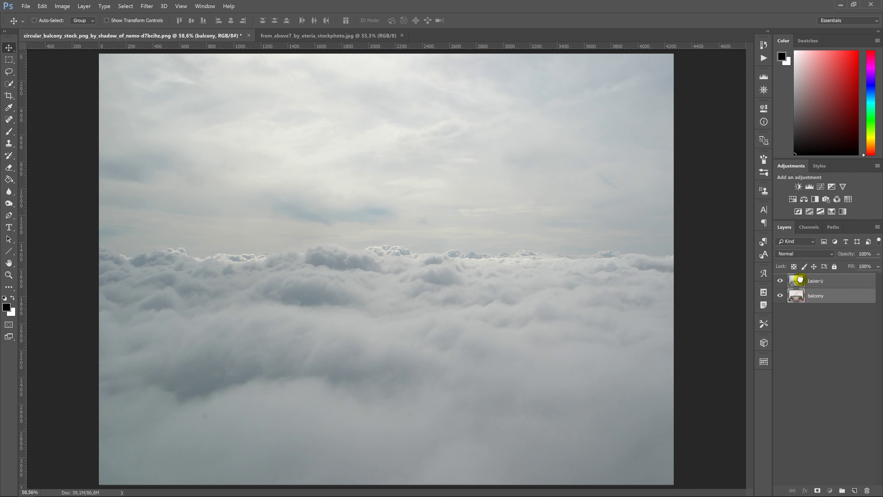
double_click(815, 295)
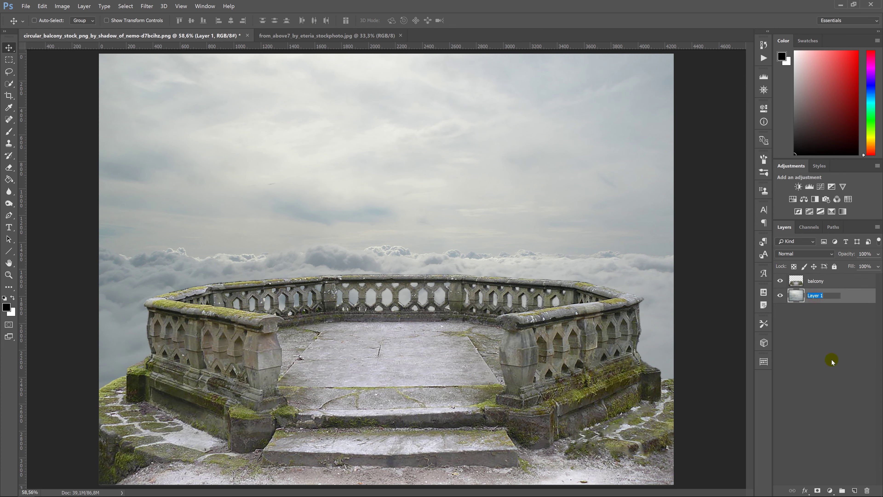
type("clouds")
key("Return")
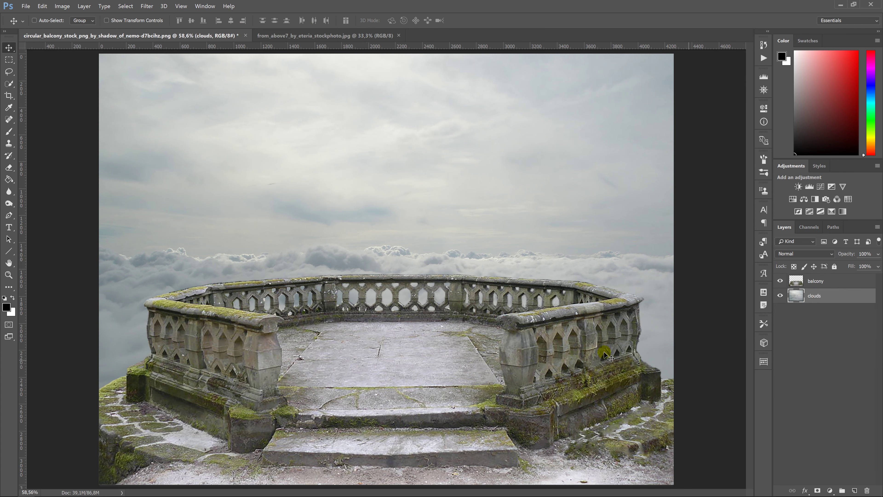
Step: Close the separate from_above7 cloud document and browse for another image
left_click(796, 281)
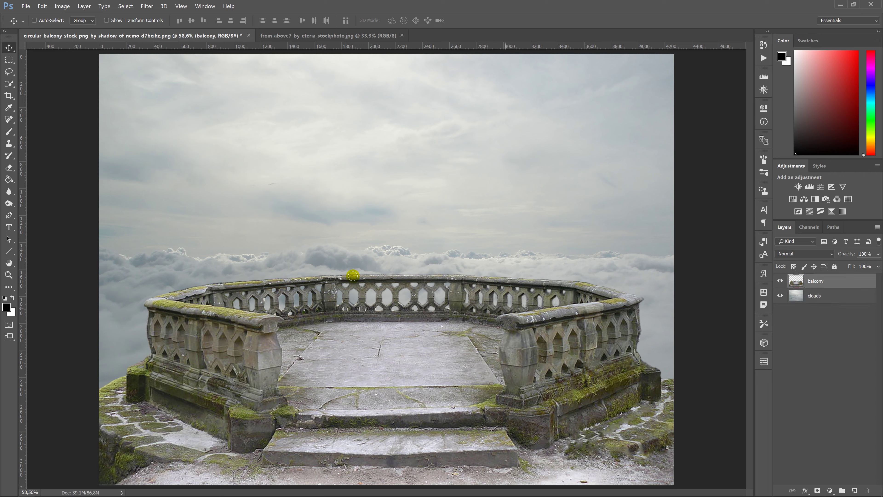
key("e")
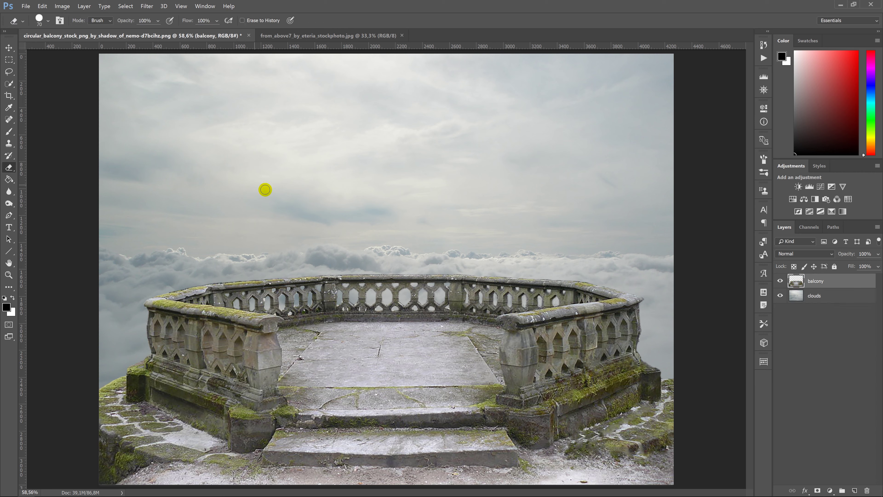
key("v")
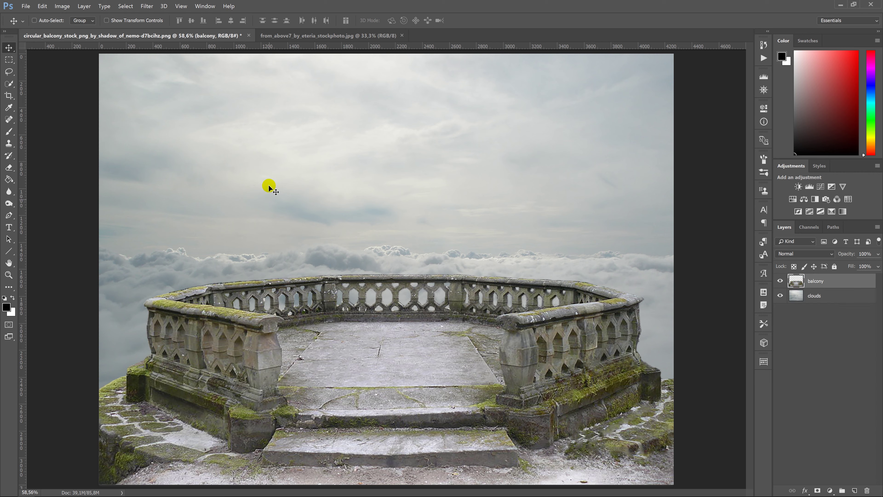
left_click(401, 36)
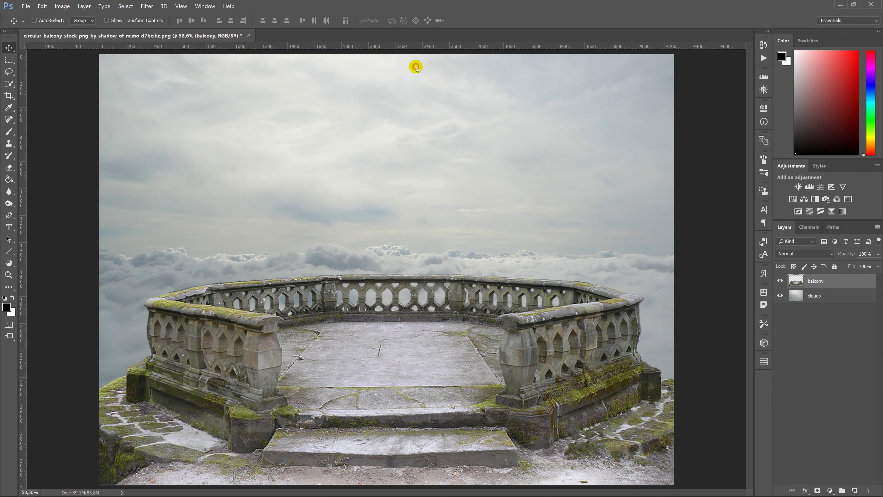
key("ctrl+o")
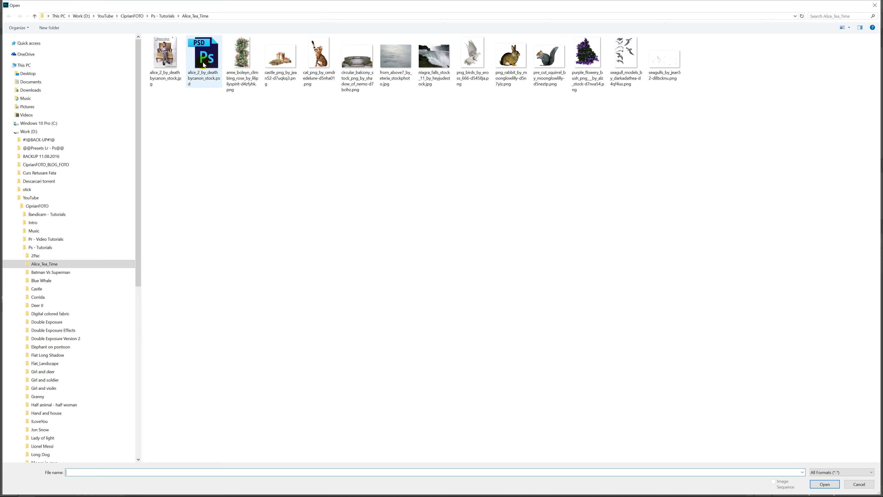
Step: Open the Alice-in-armchair PSD and drag it into the balcony document
double_click(204, 64)
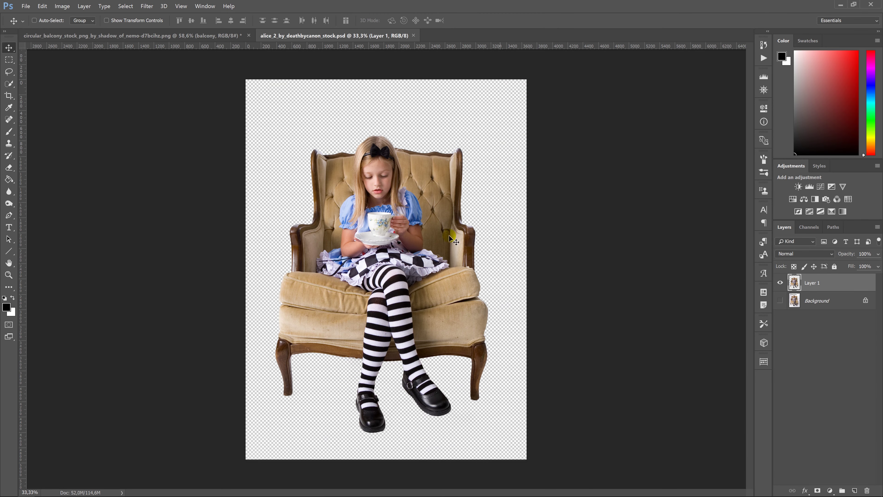
left_click_drag(405, 266, 171, 38)
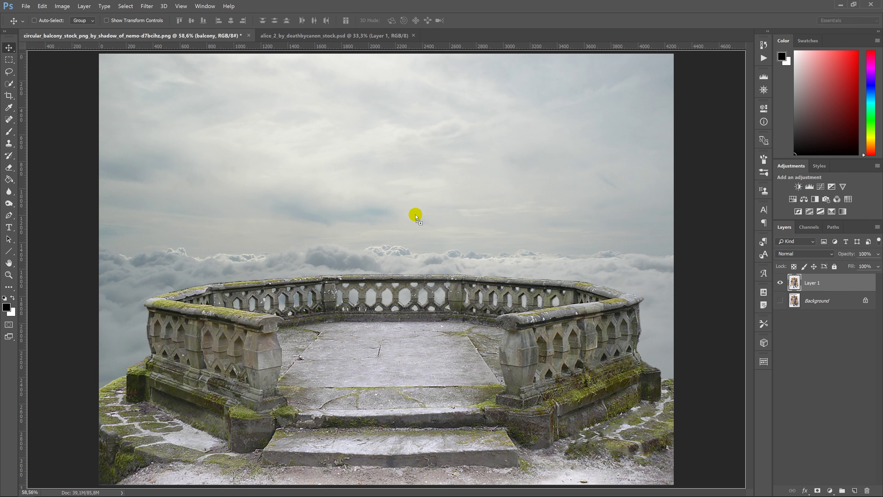
left_click_drag(171, 38, 400, 215)
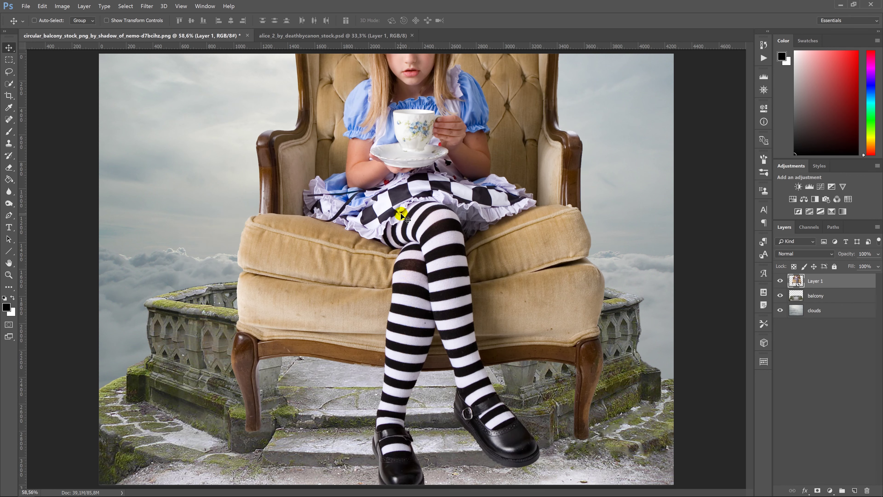
key("ctrl+minus")
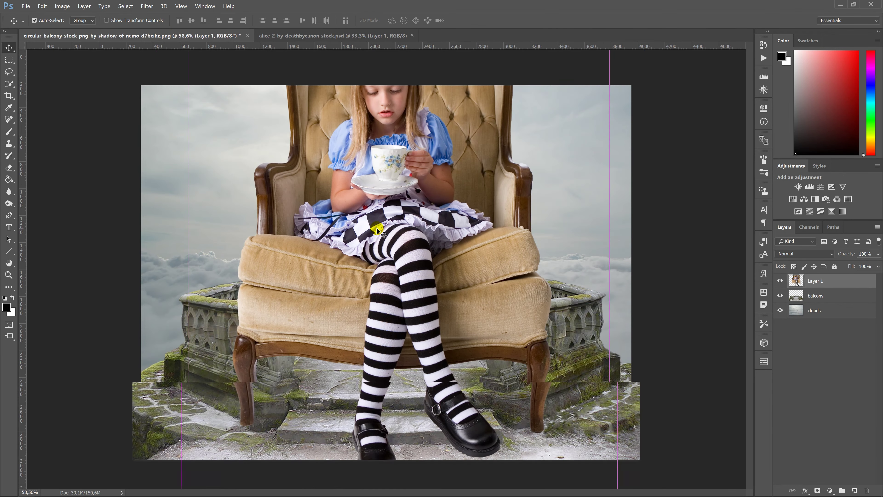
key("ctrl+minus")
Step: Scale Alice and her chair to about 24% and place them on the balcony floor
key("ctrl+t")
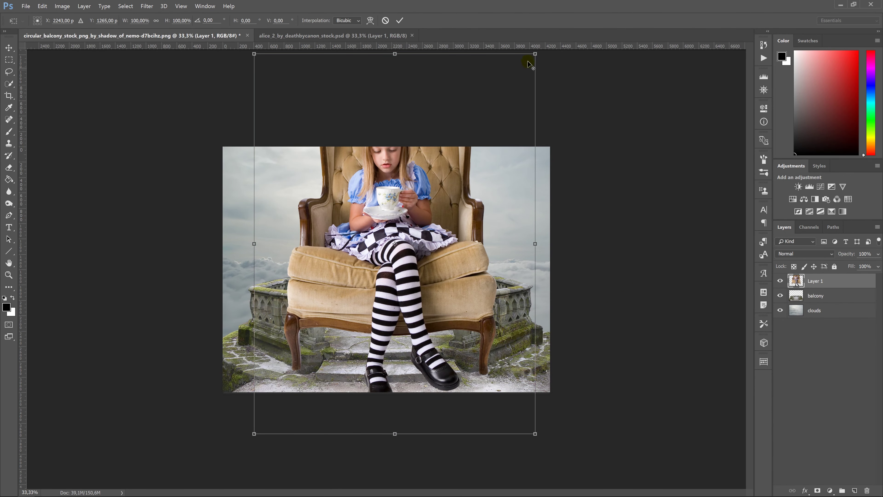
left_click_drag(522, 77, 420, 214)
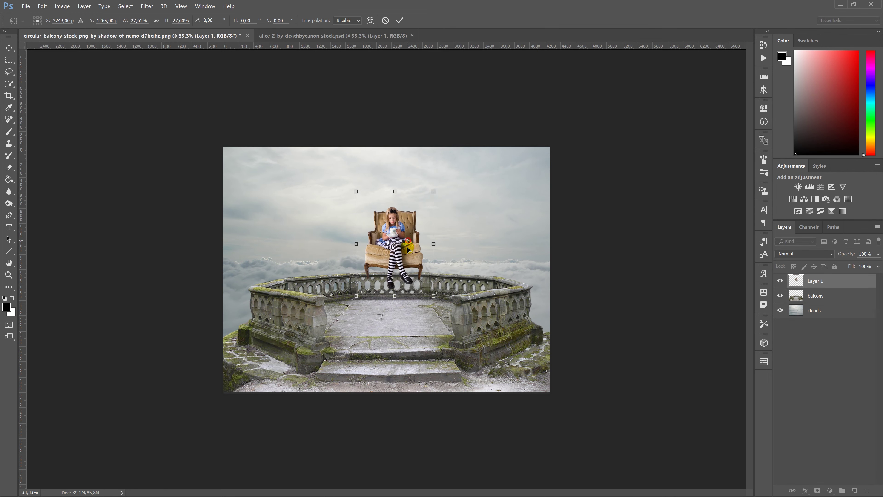
left_click_drag(408, 249, 403, 287)
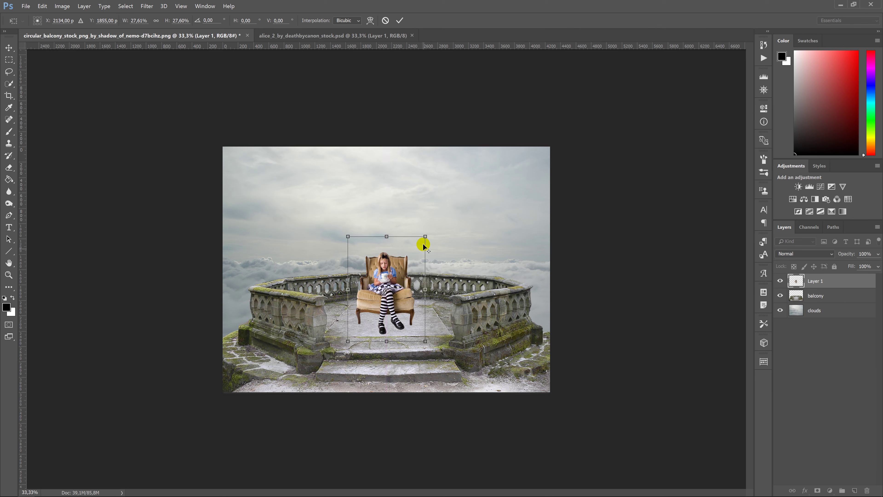
left_click_drag(425, 237, 421, 243)
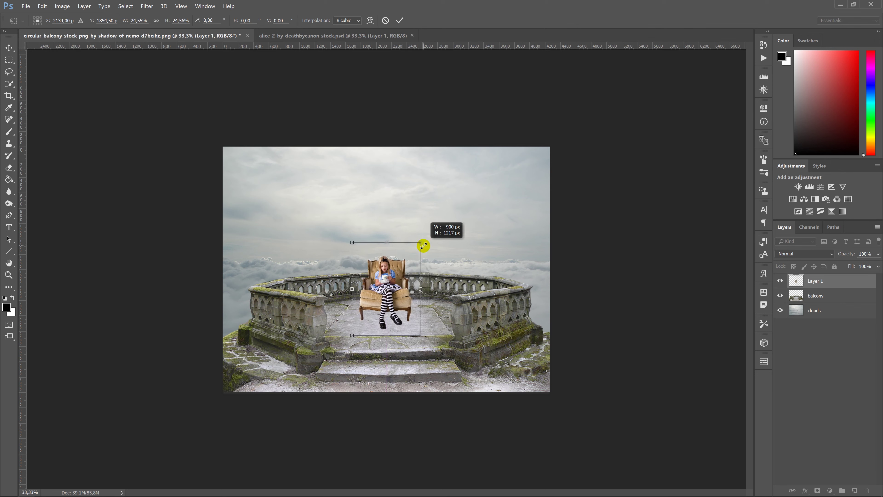
left_click_drag(408, 292, 408, 302)
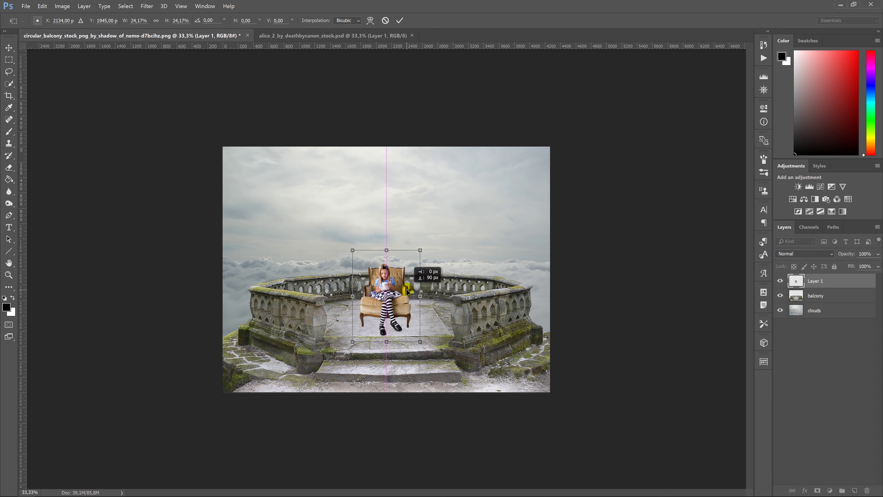
scroll(386, 269, "up", 3)
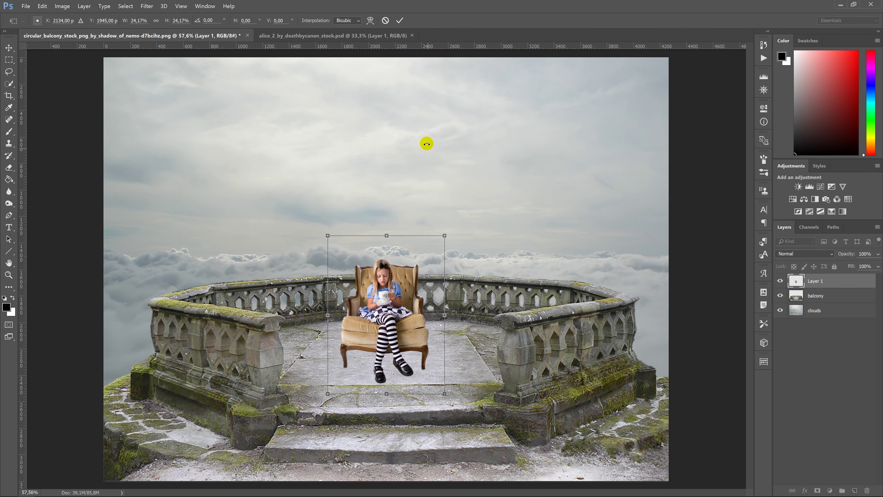
left_click(400, 20)
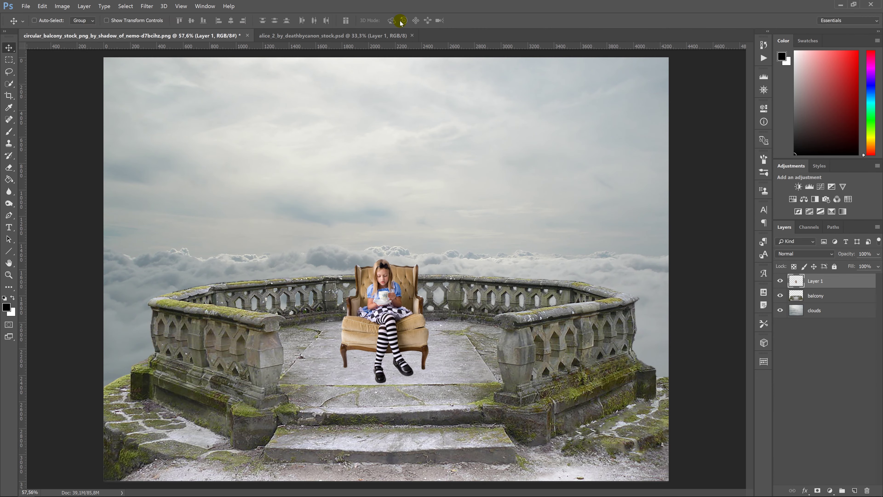
Step: Rename the girl's layer to 'Alice'
left_click(815, 283)
type("ce")
left_click(853, 375)
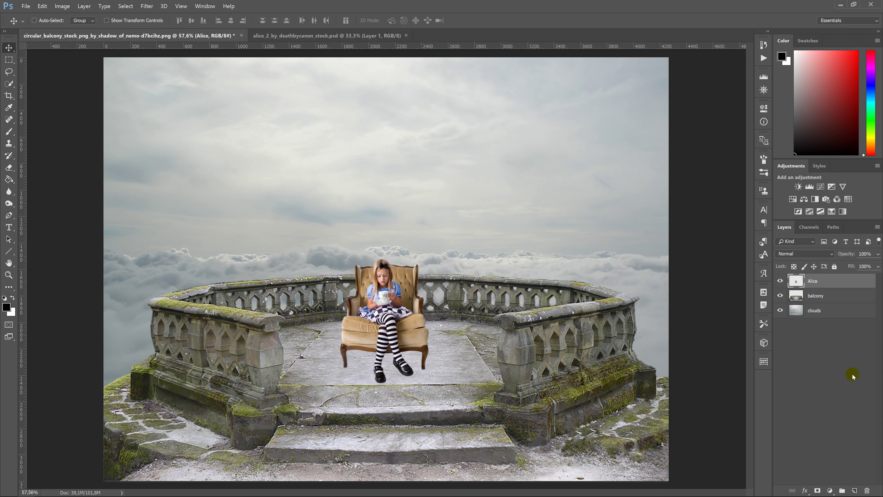
Step: Add a Drop Shadow layer style to the Alice layer
double_click(797, 284)
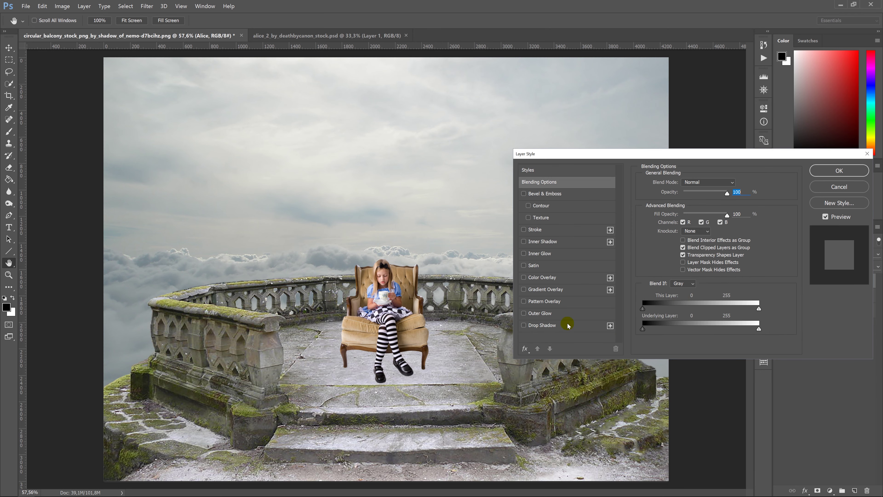
left_click(548, 327)
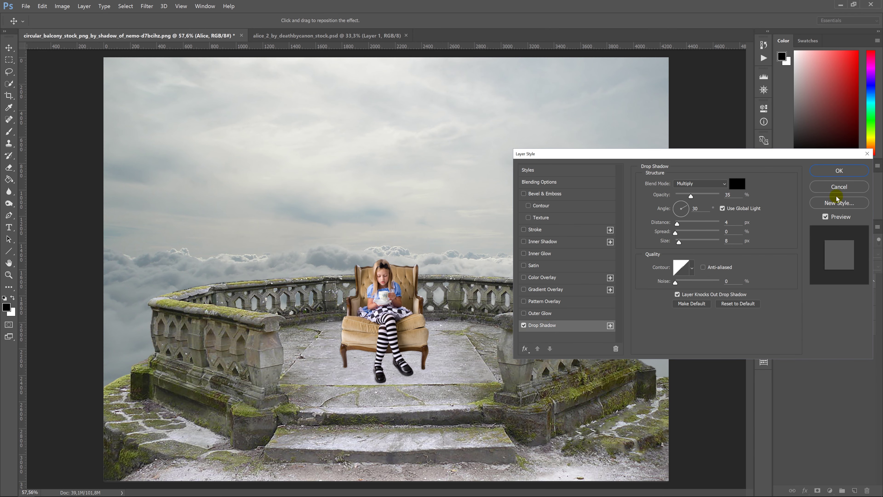
left_click(838, 171)
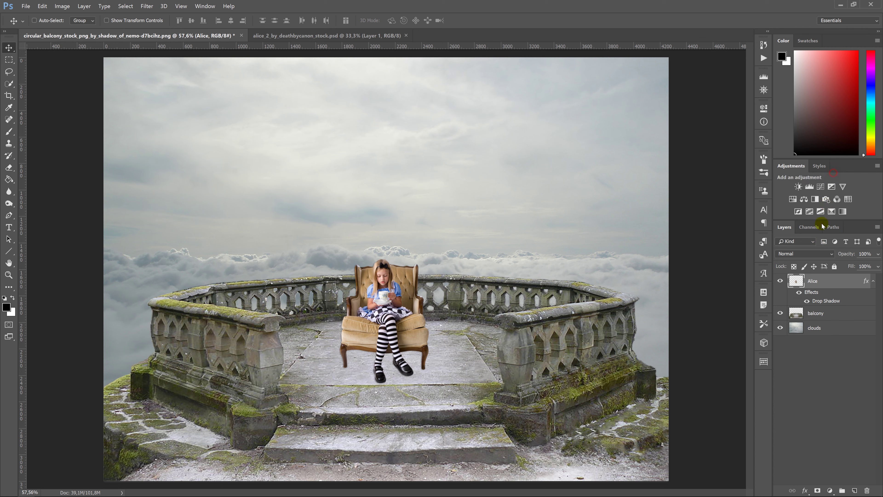
Step: Split the drop shadow into its own 'Alice's Drop Shadow' layer
right_click(820, 300)
left_click(824, 424)
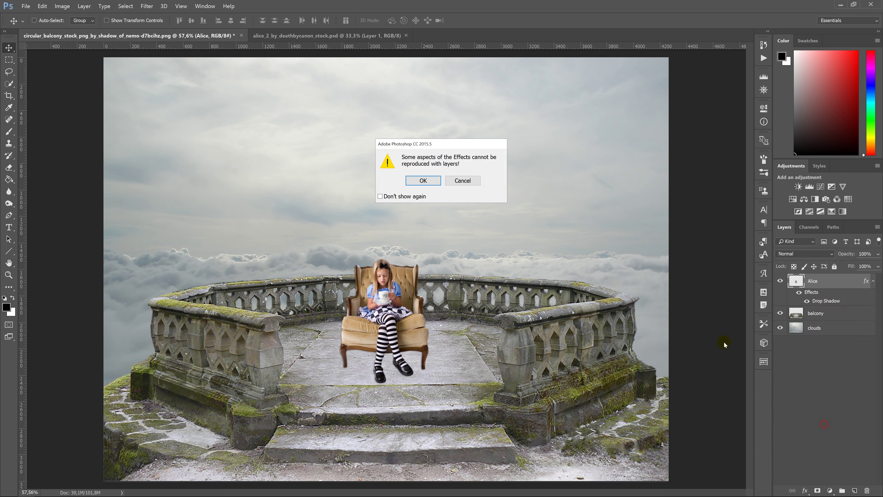
left_click(422, 181)
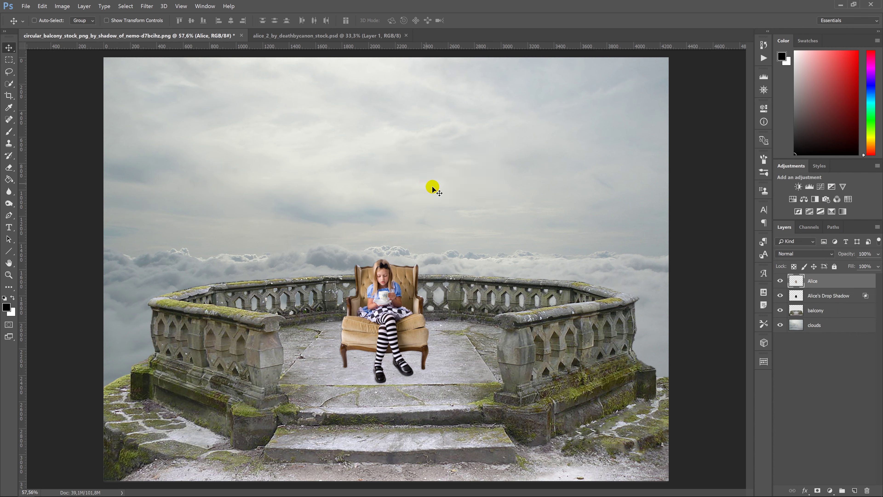
left_click(824, 296)
Step: Skew Alice's shadow flat onto the floor, slanting right behind the chair
key("ctrl+t")
right_click(427, 300)
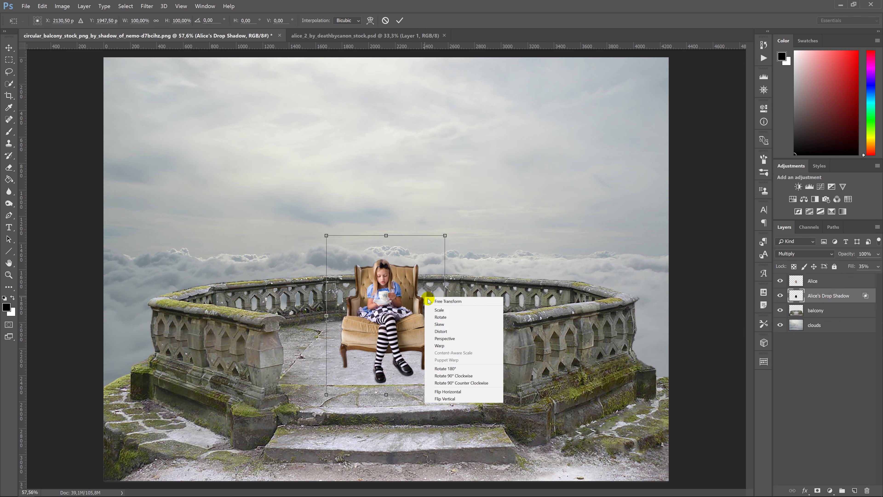
left_click(440, 324)
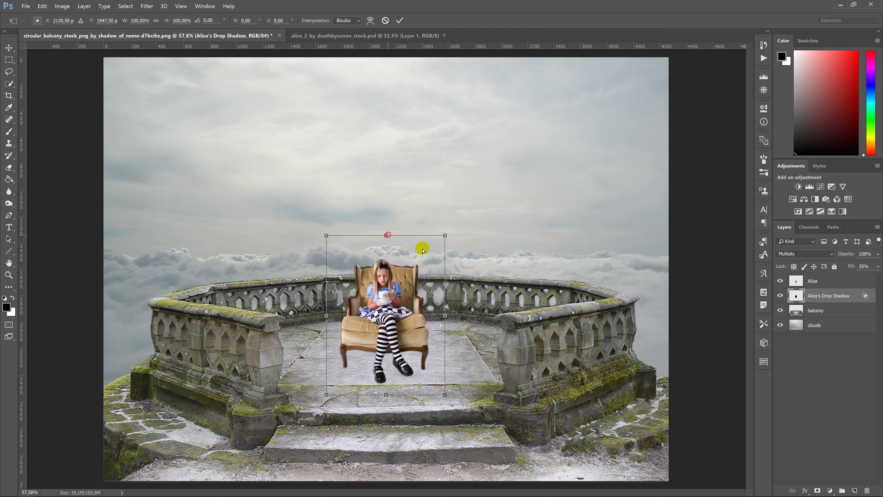
left_click_drag(422, 249, 437, 311)
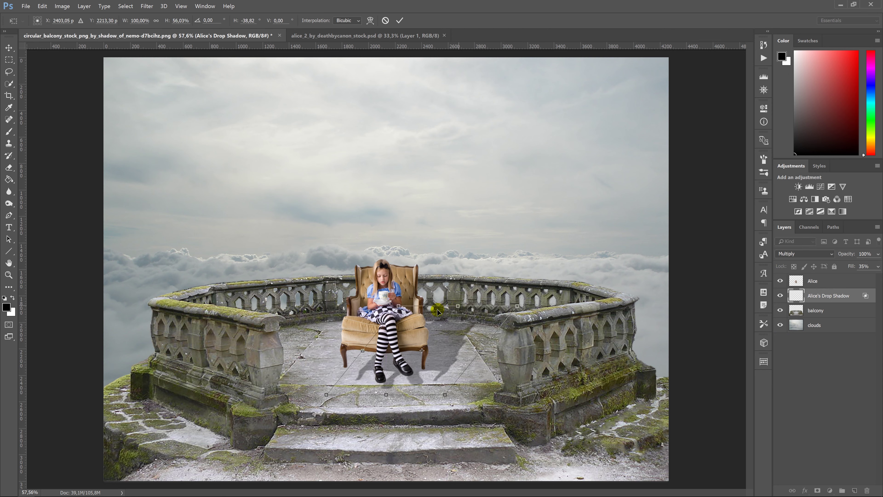
left_click_drag(400, 358, 388, 346)
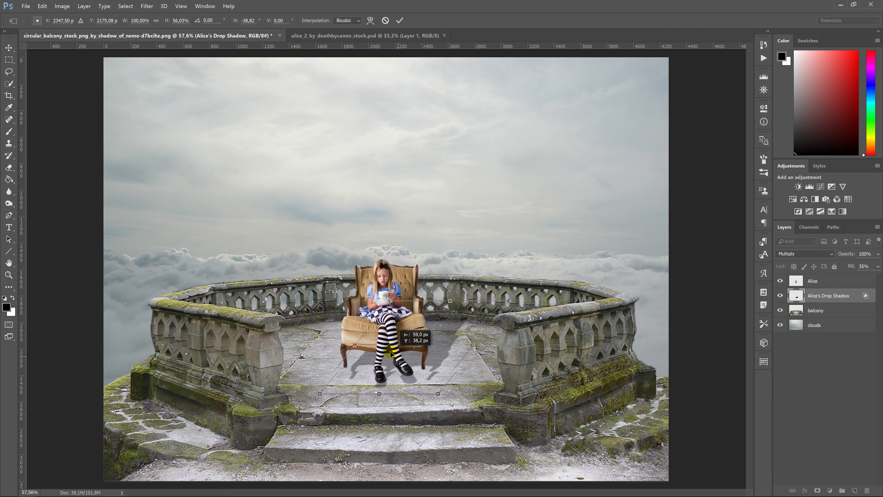
left_click_drag(447, 295, 425, 325)
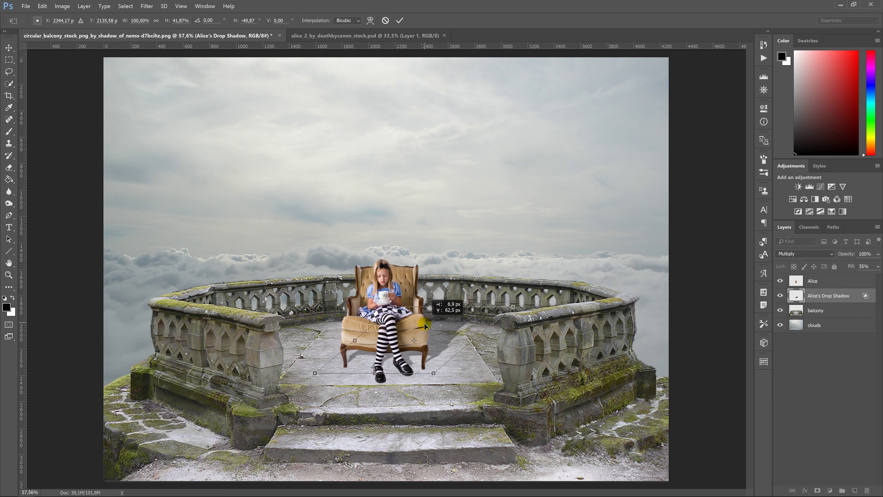
left_click_drag(424, 325, 430, 324)
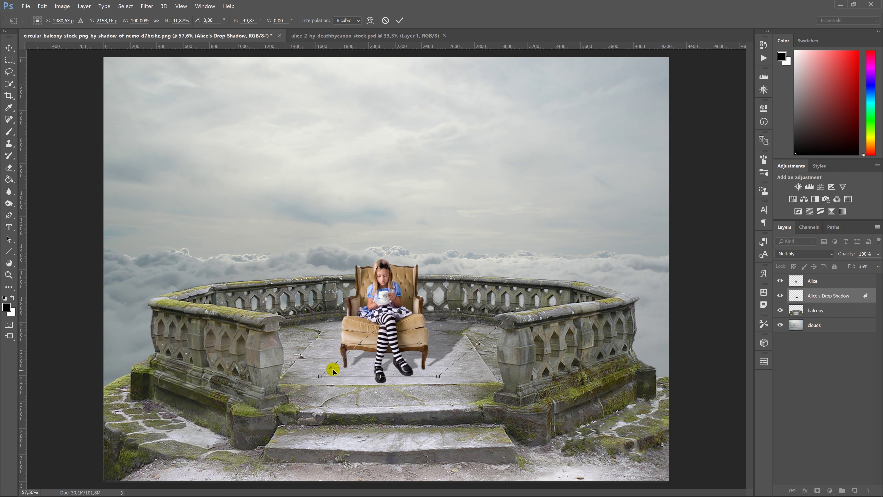
left_click_drag(323, 376, 320, 374)
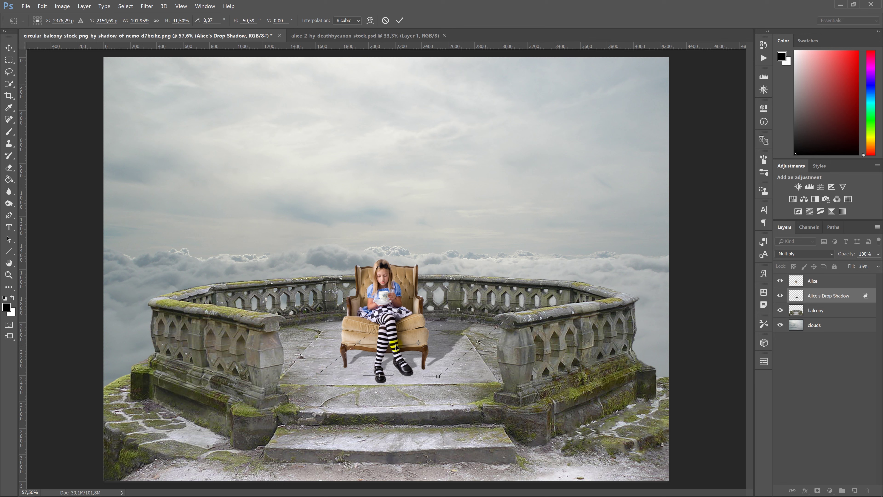
left_click_drag(393, 347, 391, 348)
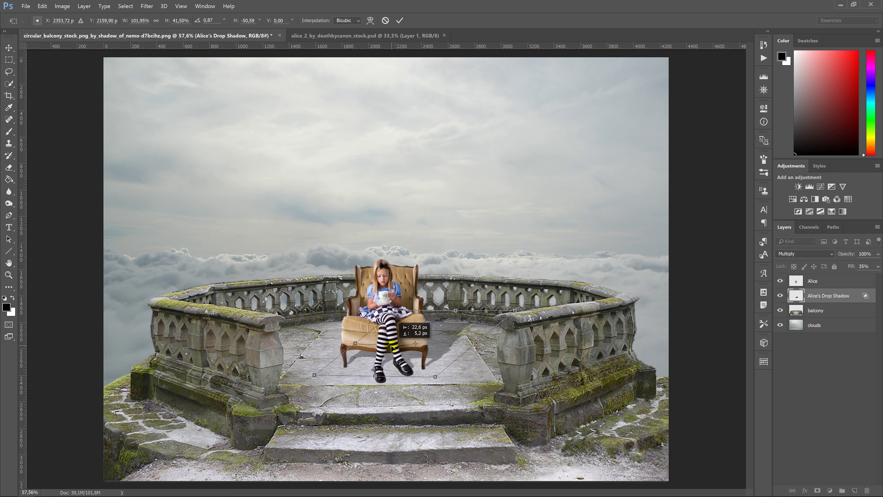
left_click_drag(458, 314, 460, 311)
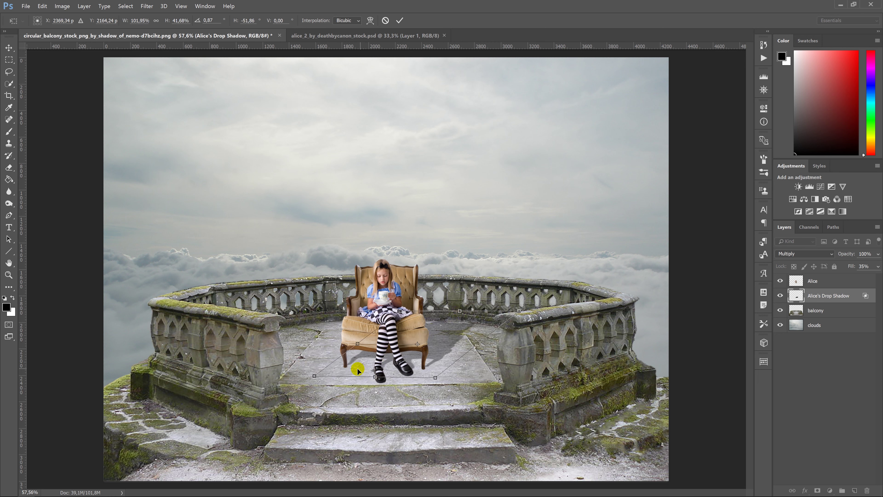
Step: Warp the shadow's lower edges into a curved shape and apply it
right_click(435, 330)
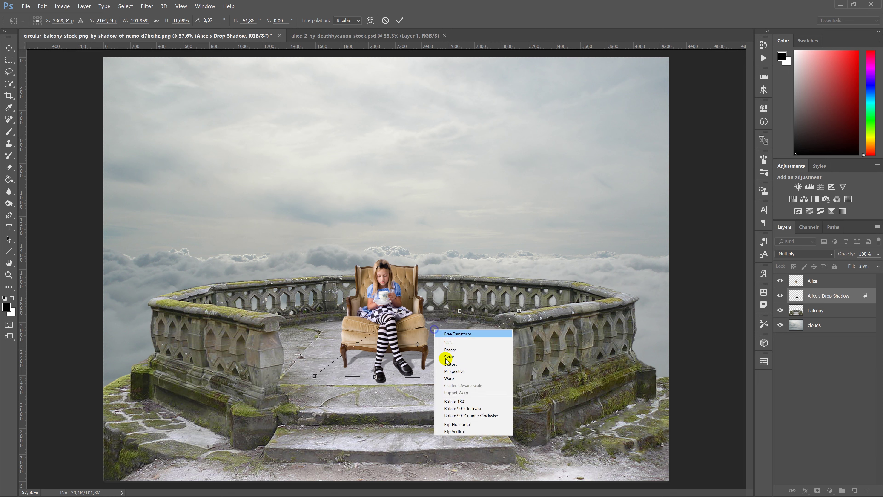
left_click(449, 379)
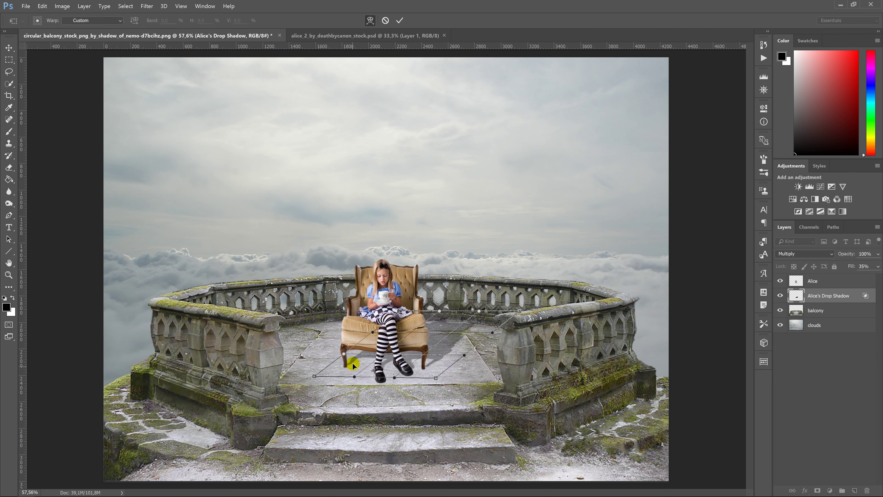
left_click_drag(375, 369, 349, 365)
left_click_drag(439, 359, 387, 375)
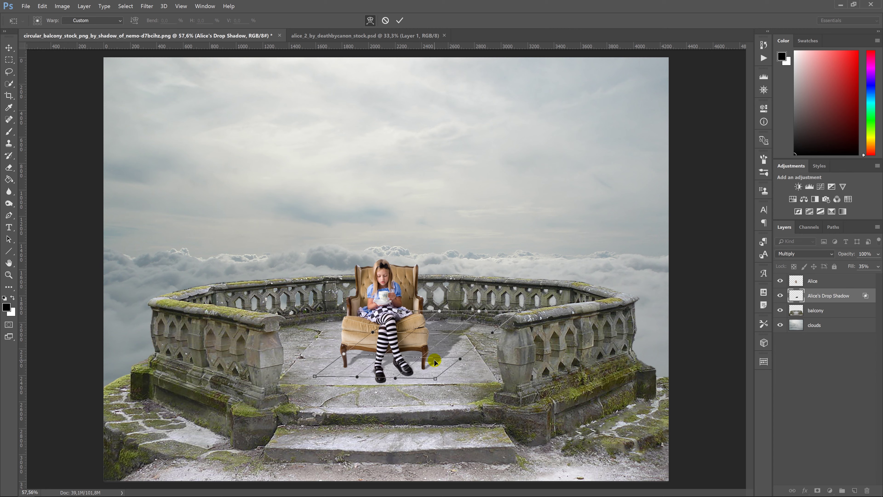
left_click_drag(370, 374, 348, 367)
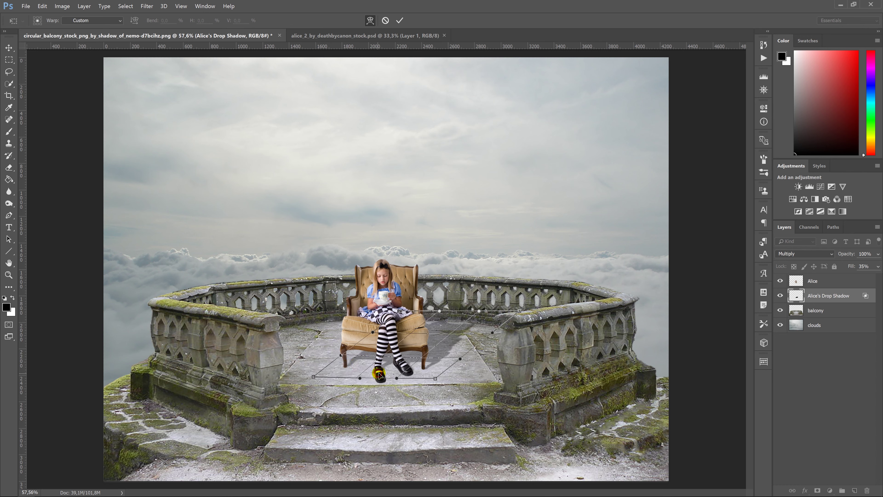
left_click_drag(380, 374, 386, 373)
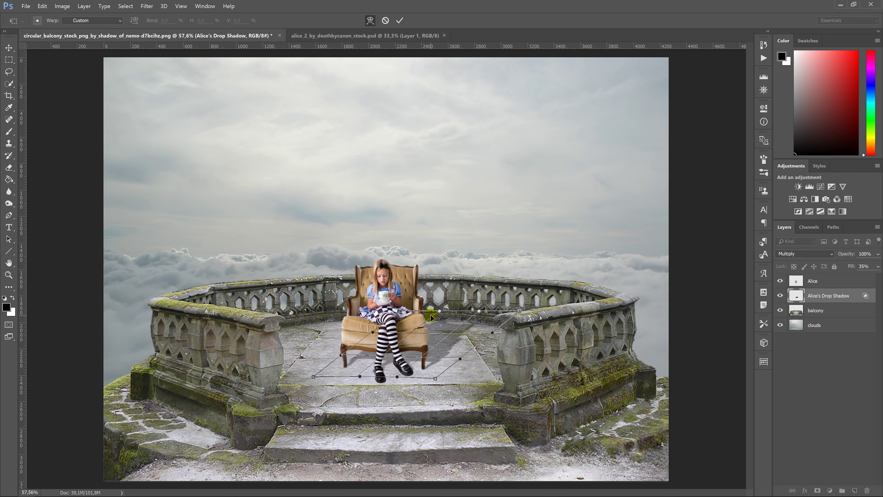
key("Return")
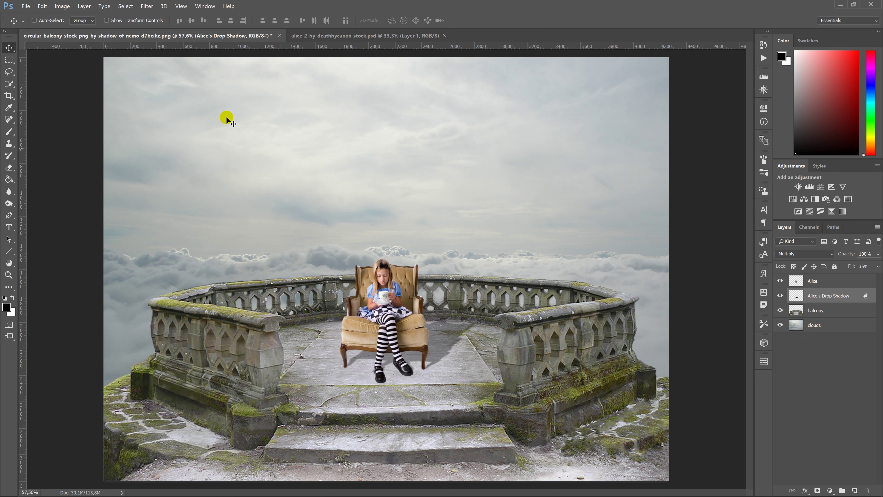
Step: Apply a 7.0-pixel Gaussian Blur to Alice's Drop Shadow, then select the Alice layer
left_click(146, 6)
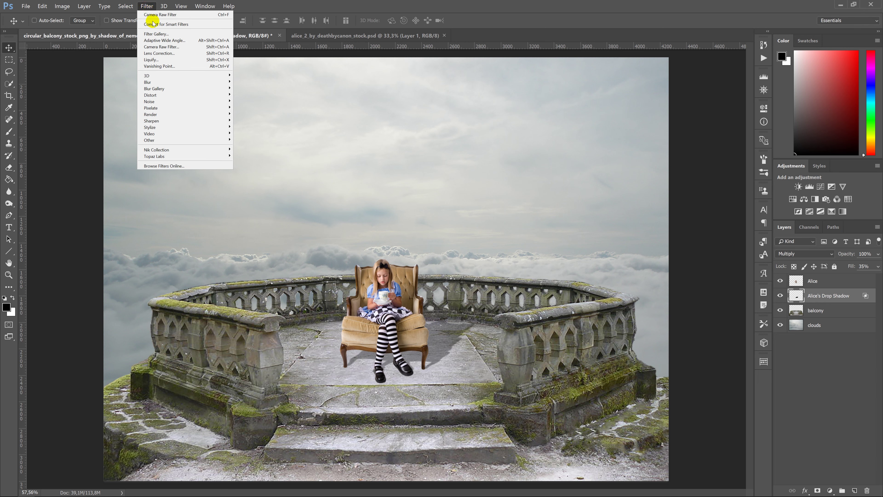
mouse_move(166, 82)
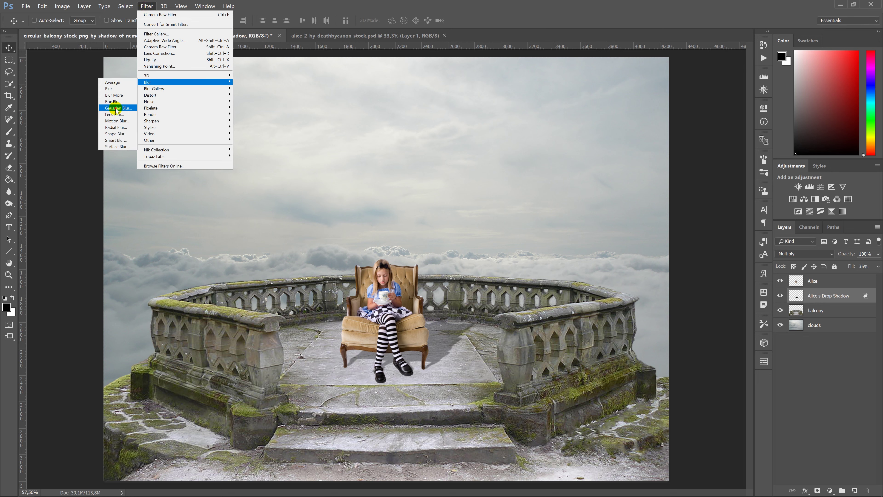
left_click(116, 108)
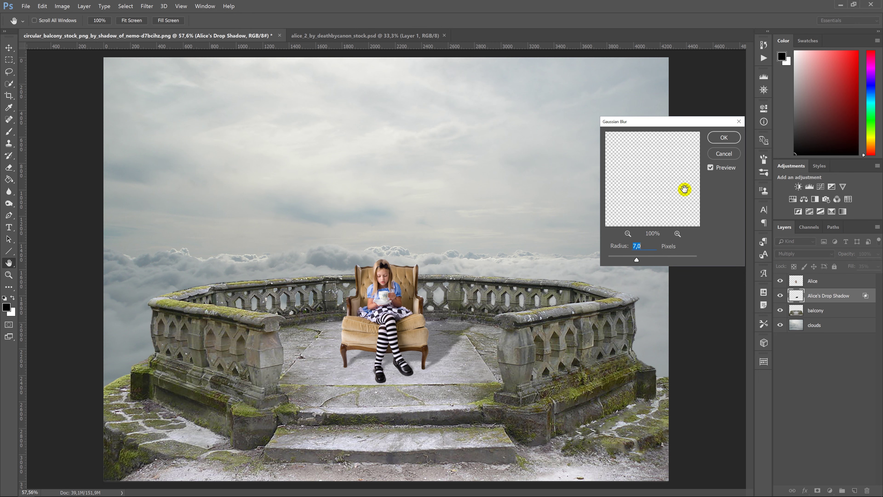
left_click(718, 143)
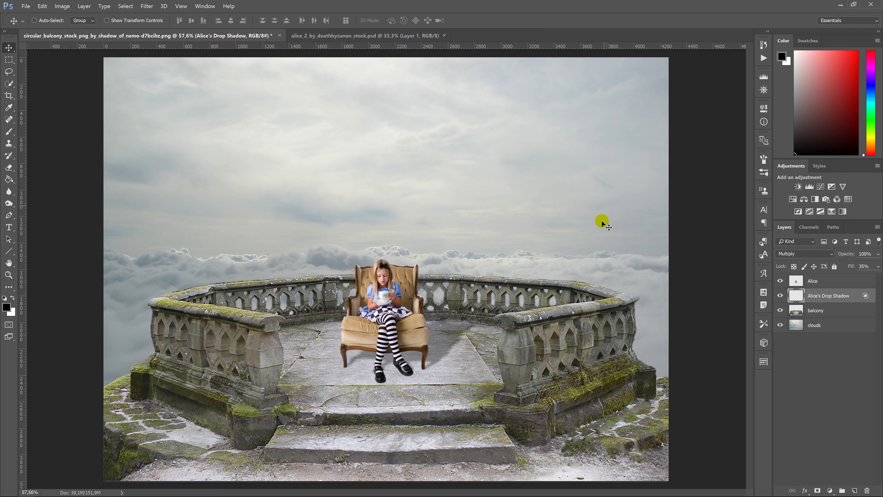
left_click(791, 281)
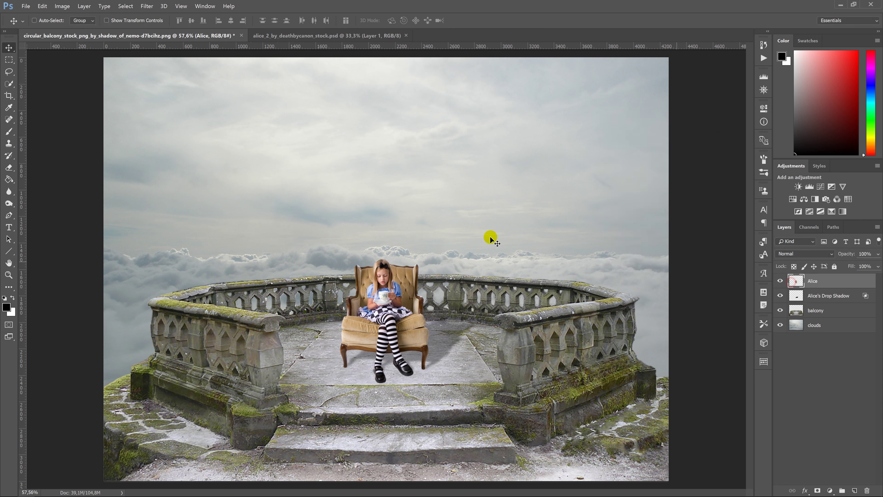
Step: With a 125-pixel Burn brush, darken the chair leg and both chair edges
left_click(10, 203)
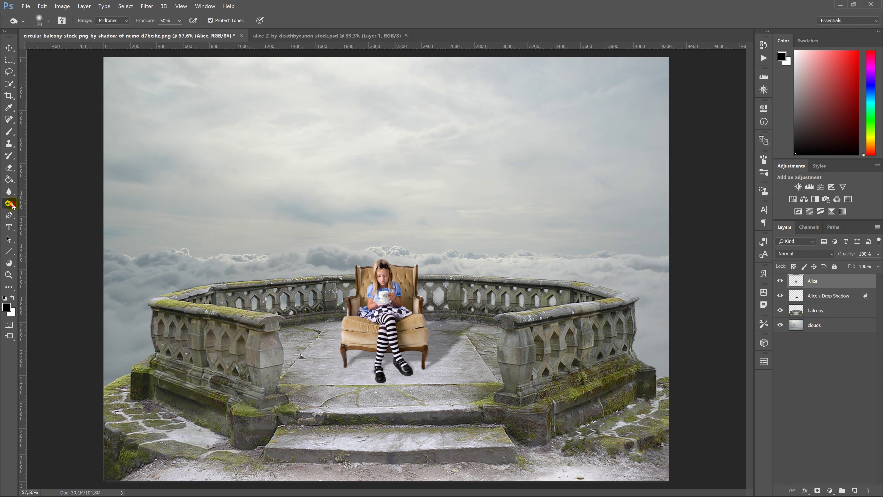
left_click(330, 273)
key("]")
mouse_move(342, 348)
left_mouse_down()
mouse_move(348, 377)
mouse_move(345, 368)
left_mouse_up()
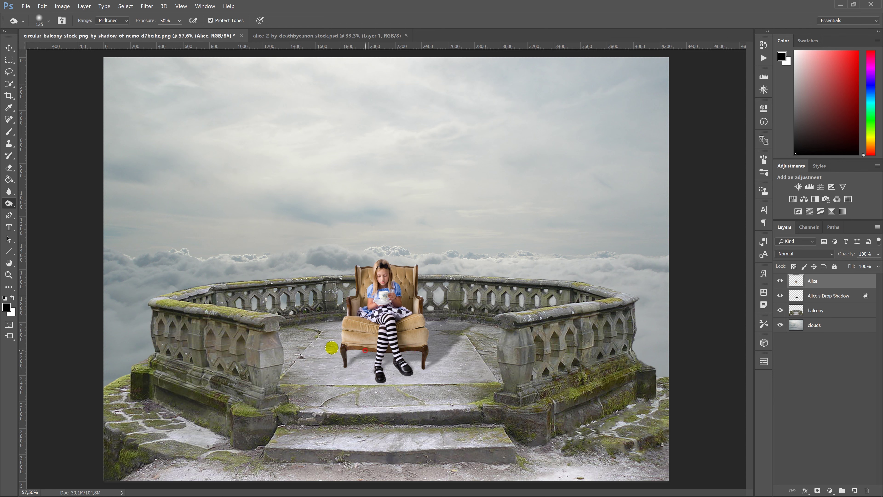
left_click_drag(340, 324, 353, 274)
left_click_drag(418, 264, 425, 304)
Step: At 35% burn exposure, darken the chair seat and chair back
left_click(175, 21)
left_click(168, 21)
type("35")
key("Return")
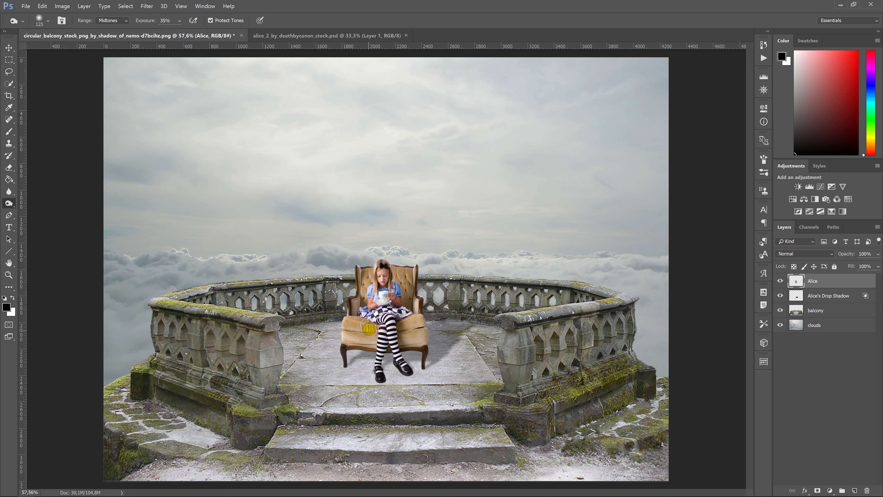
mouse_move(368, 328)
left_mouse_down()
mouse_move(367, 337)
mouse_move(420, 325)
left_mouse_up()
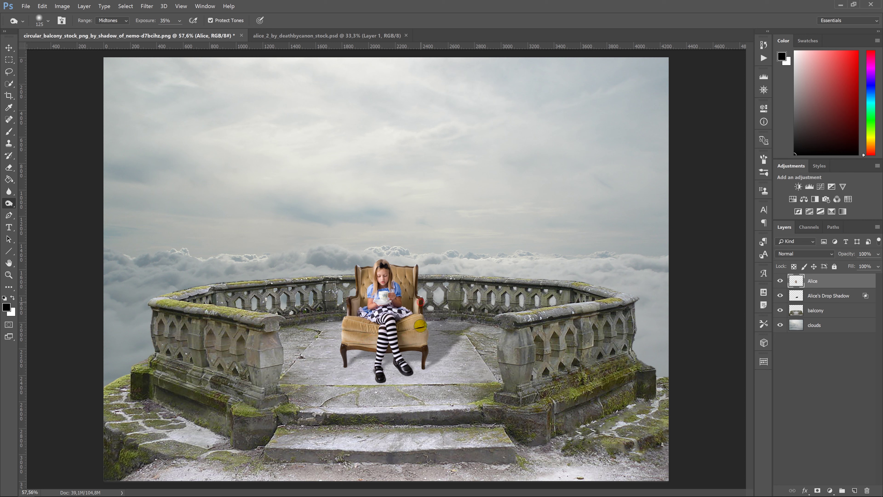
left_click_drag(358, 269, 403, 268)
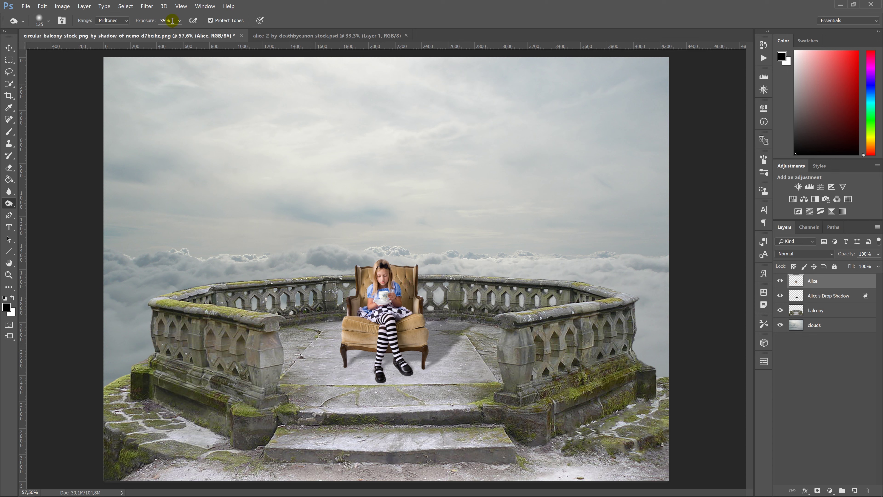
Step: At 15% exposure, darken Alice's dress edge, legs and right shoe
type("15")
key("Return")
left_click_drag(364, 314, 398, 311)
left_click_drag(397, 354, 387, 377)
left_click(398, 368)
Step: At 10% exposure, add subtle shading over Alice's arm and lap
type("10")
key("Return")
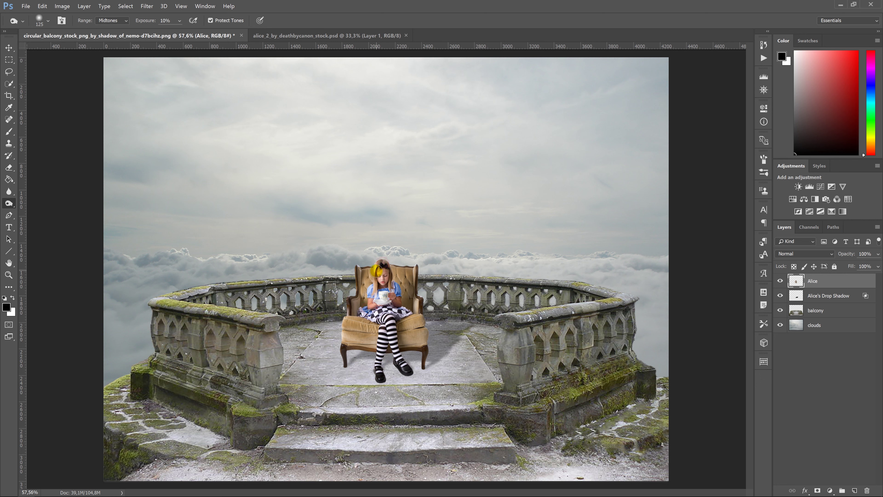
left_click_drag(373, 299, 378, 309)
left_click_drag(376, 274, 375, 293)
left_click(111, 22)
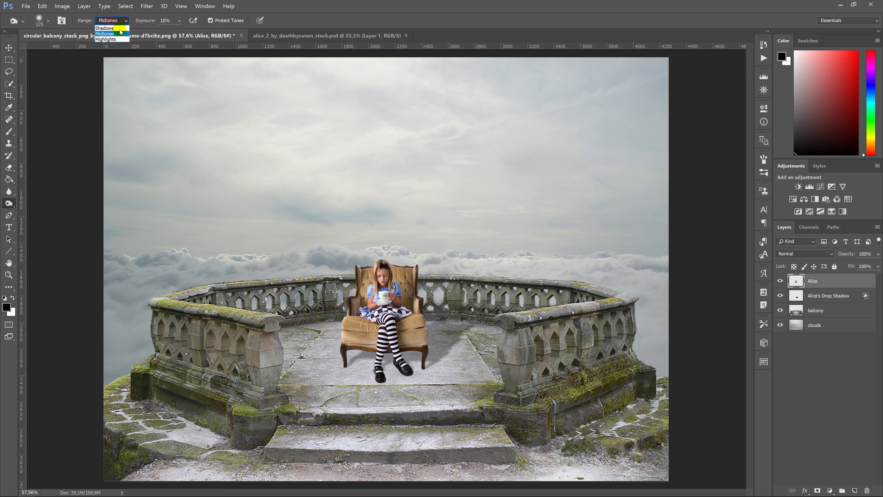
Step: Set the Burn range to Highlights and tone down Alice's head and teacup
left_click(117, 37)
left_click(117, 23)
left_click(113, 42)
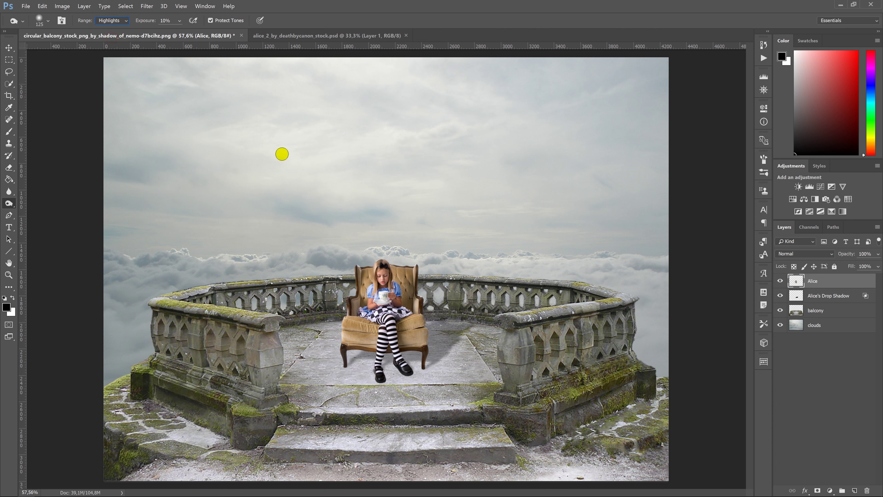
left_click_drag(373, 260, 371, 279)
left_click_drag(385, 295, 387, 315)
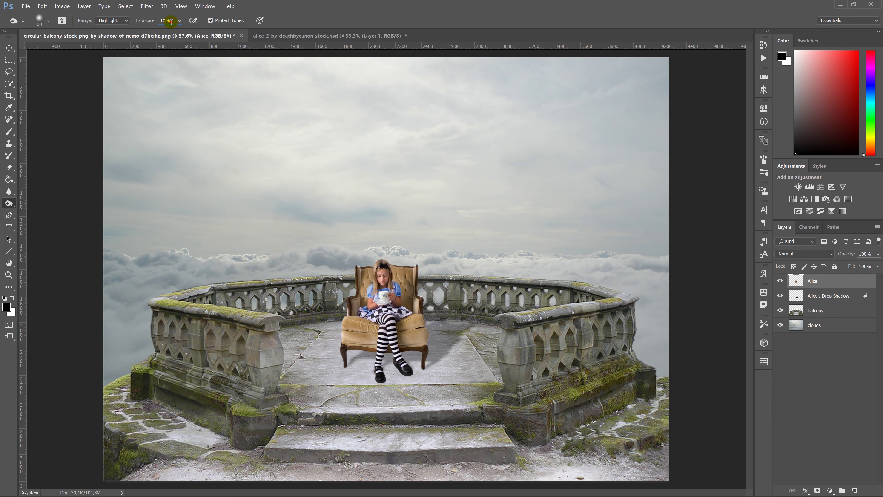
left_click(9, 50)
Step: Close the Alice document and drag the niagra_falls photo into the balcony composite
left_click(405, 35)
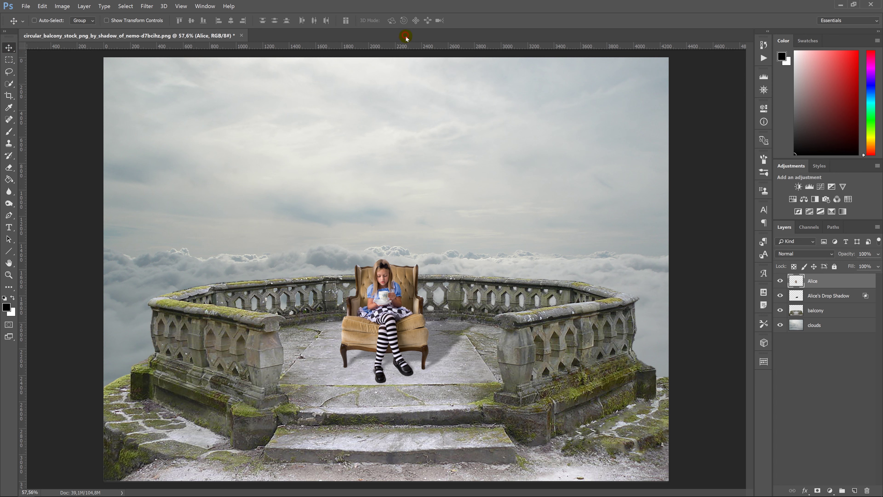
right_click(381, 40)
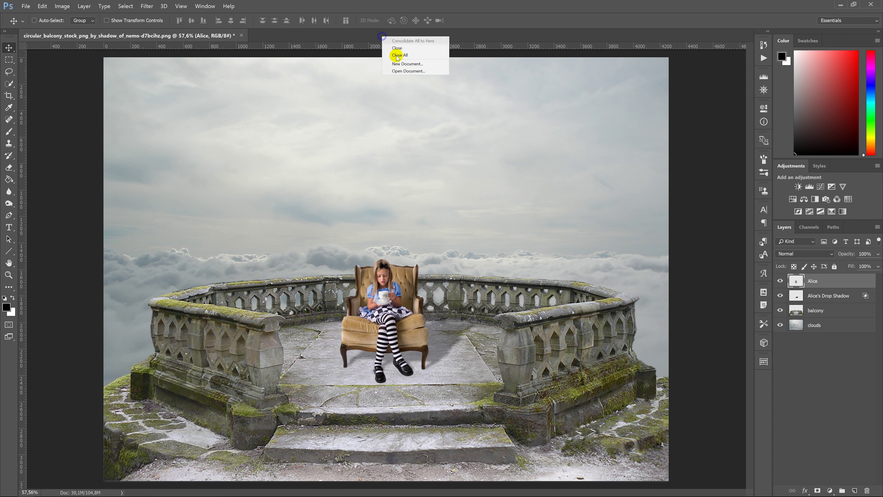
left_click(398, 64)
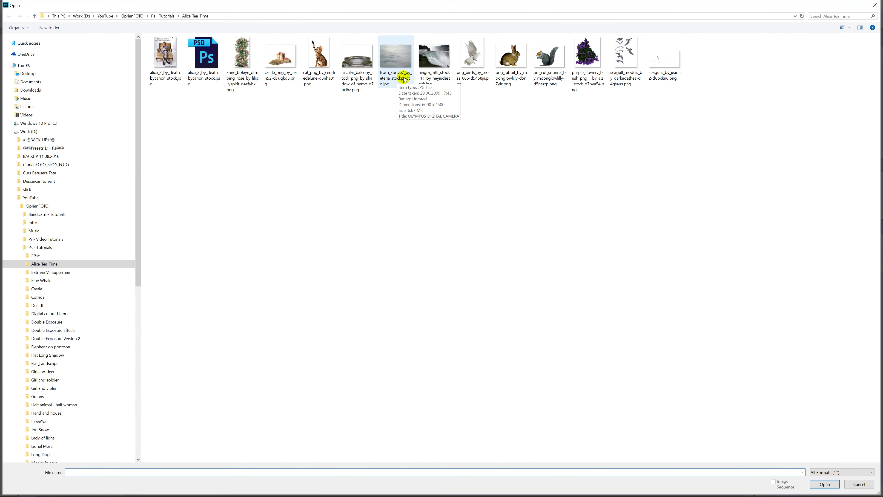
left_click(436, 59)
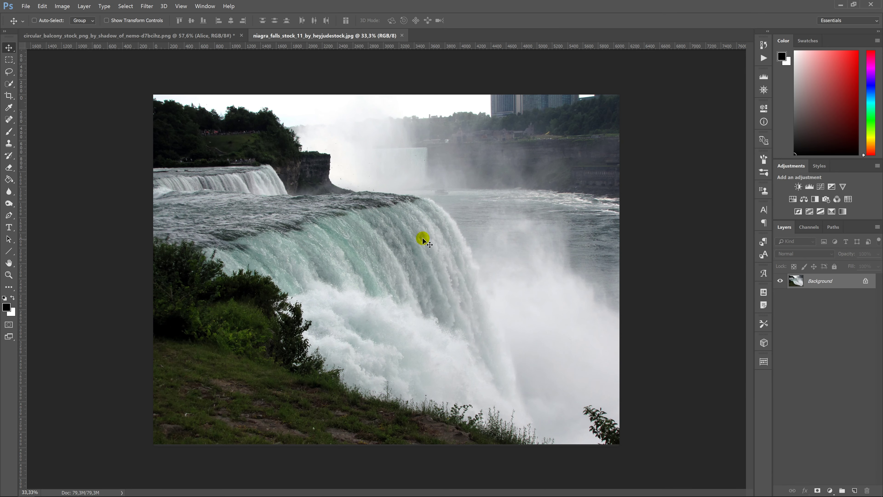
left_click_drag(412, 251, 333, 199)
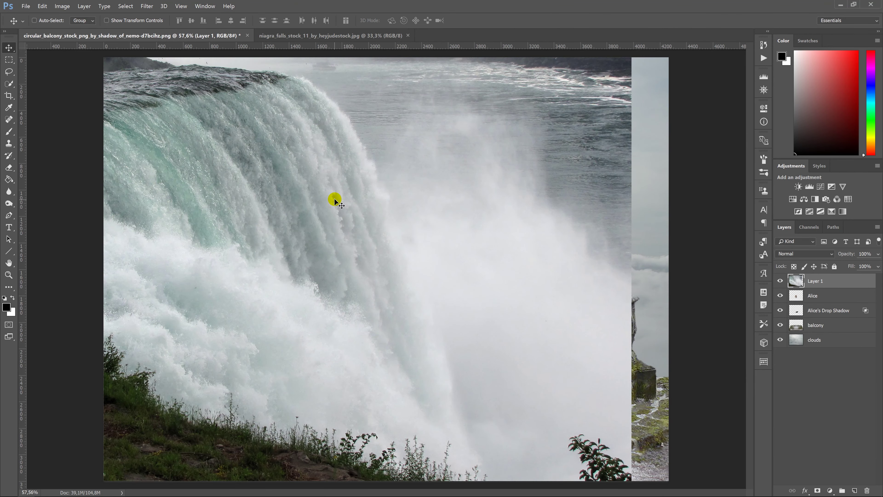
Step: Scale the waterfall layer so it covers the whole canvas
key("ctrl+minus")
key("ctrl+minus")
key("ctrl+t")
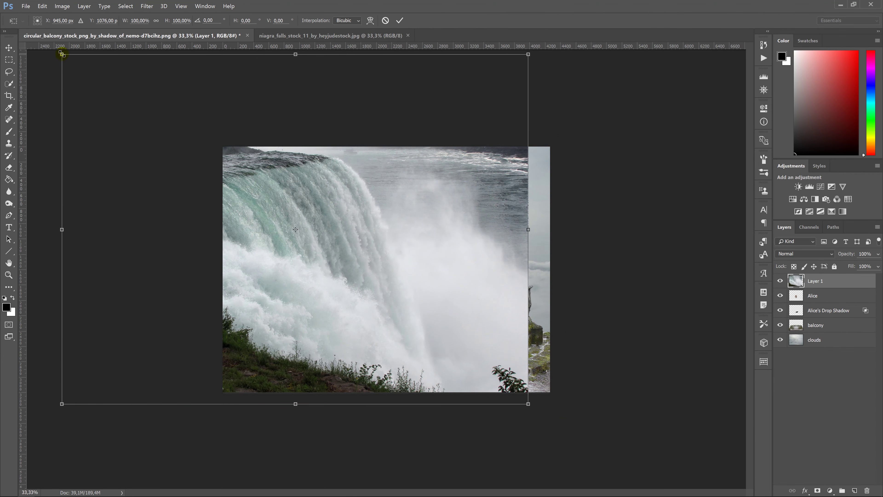
left_click_drag(111, 84, 221, 147)
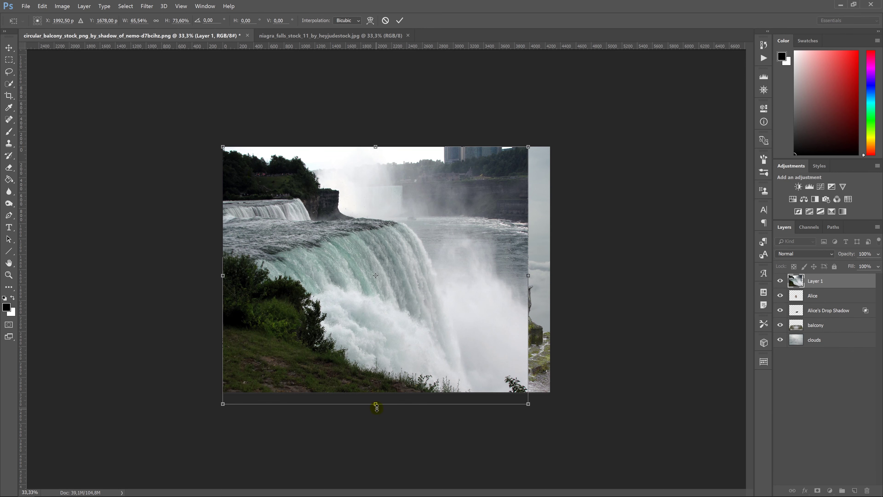
left_click_drag(377, 404, 376, 392)
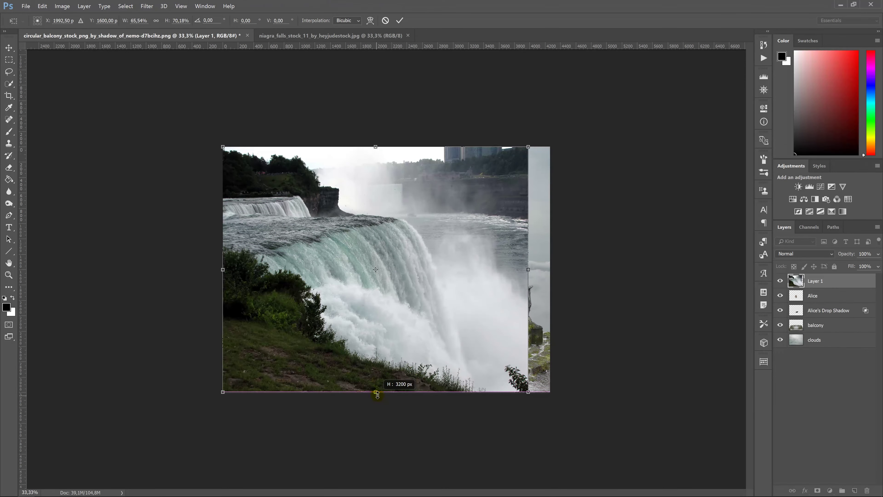
left_click_drag(528, 269, 550, 269)
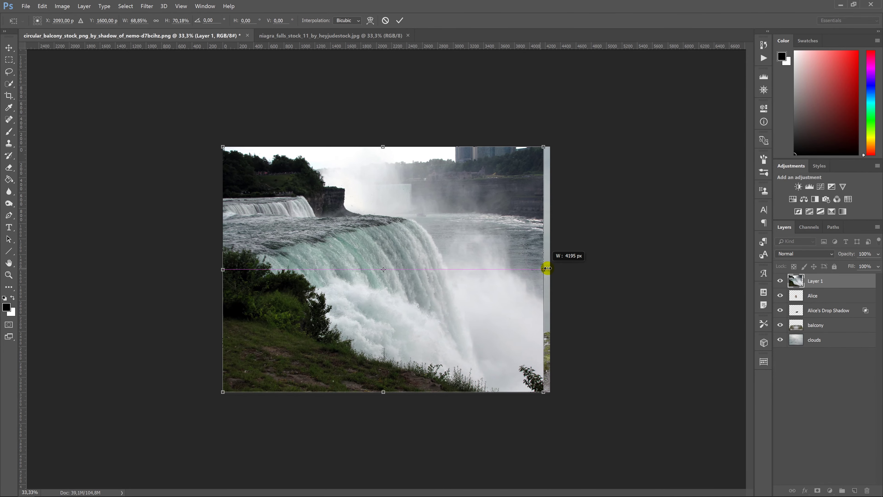
key("Return")
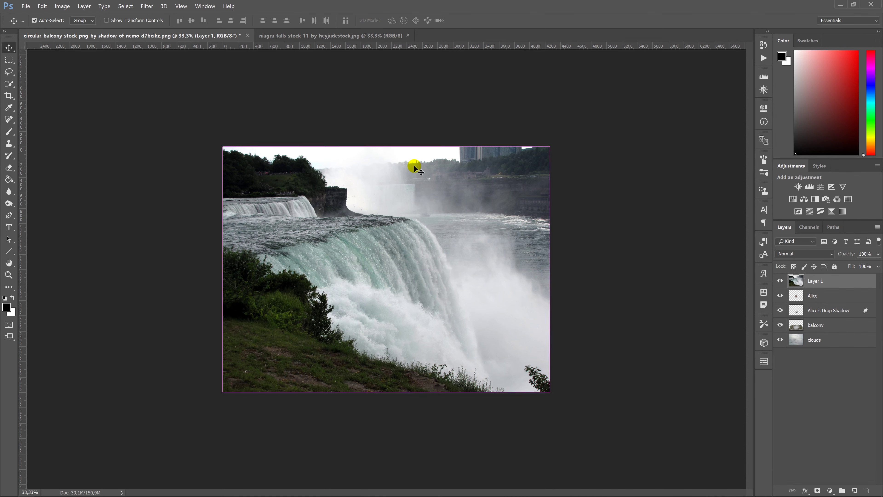
key("ctrl+0")
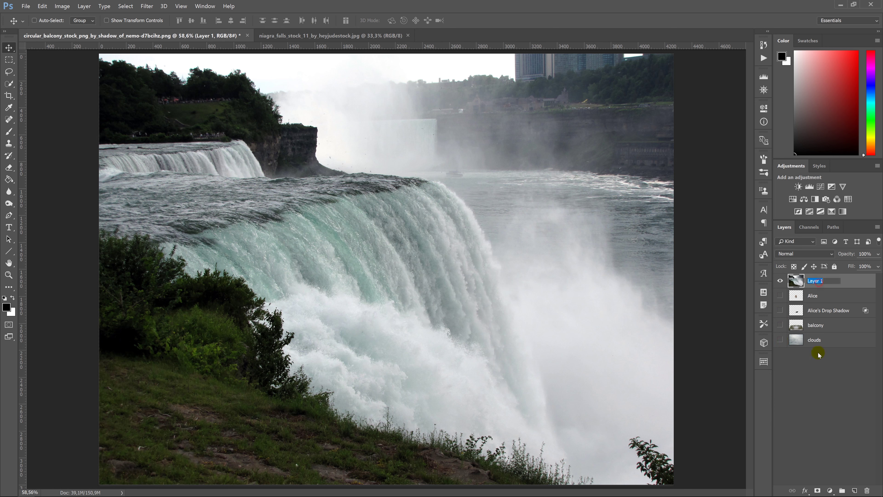
left_click(824, 281)
Step: Name the layer 'waterfall 1' and quick-select the falls and river, refining the right edge
type("waterfall1")
key("Return")
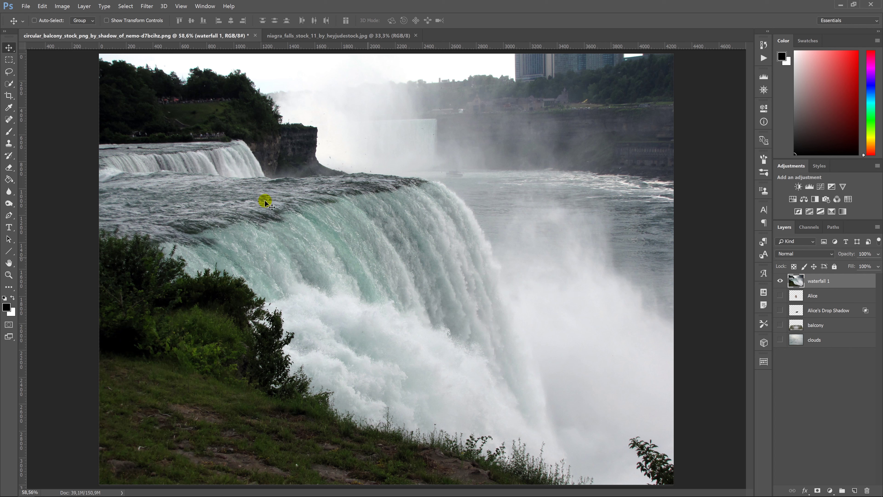
left_click(10, 84)
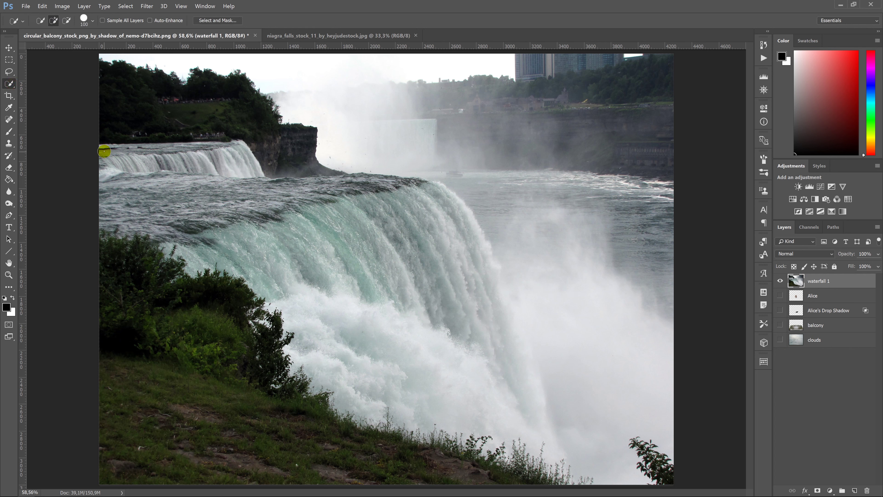
mouse_move(116, 150)
left_mouse_down()
mouse_move(220, 159)
mouse_move(347, 222)
mouse_move(315, 193)
mouse_move(415, 203)
mouse_move(479, 278)
mouse_move(403, 282)
mouse_move(326, 259)
mouse_move(296, 279)
mouse_move(201, 243)
mouse_move(302, 263)
mouse_move(344, 317)
mouse_move(540, 469)
left_mouse_up()
mouse_move(264, 162)
left_mouse_down()
mouse_move(274, 170)
mouse_move(286, 123)
mouse_move(453, 164)
mouse_move(501, 302)
mouse_move(251, 148)
left_mouse_up()
key("bracketleft")
key("bracketleft")
key("bracketleft")
left_click_drag(431, 206, 528, 362)
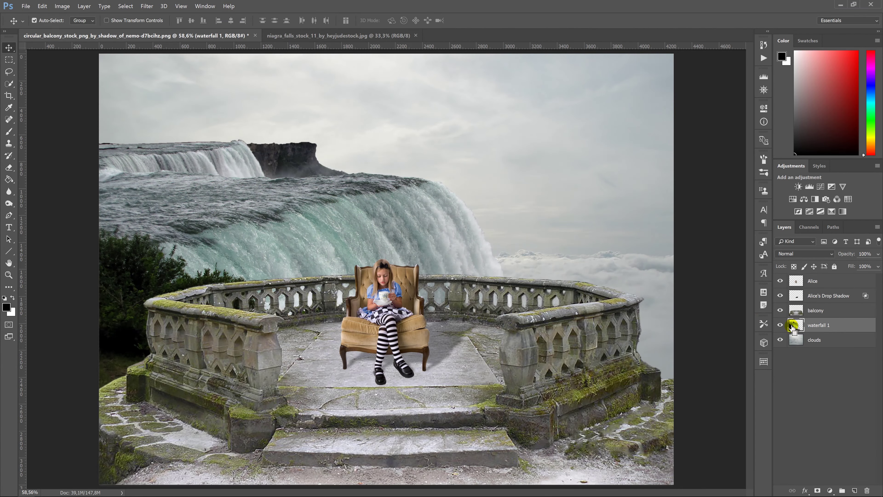
Step: Lower and shrink waterfall 1, then hide the Alice, balcony and clouds layers
left_click_drag(348, 240, 473, 262)
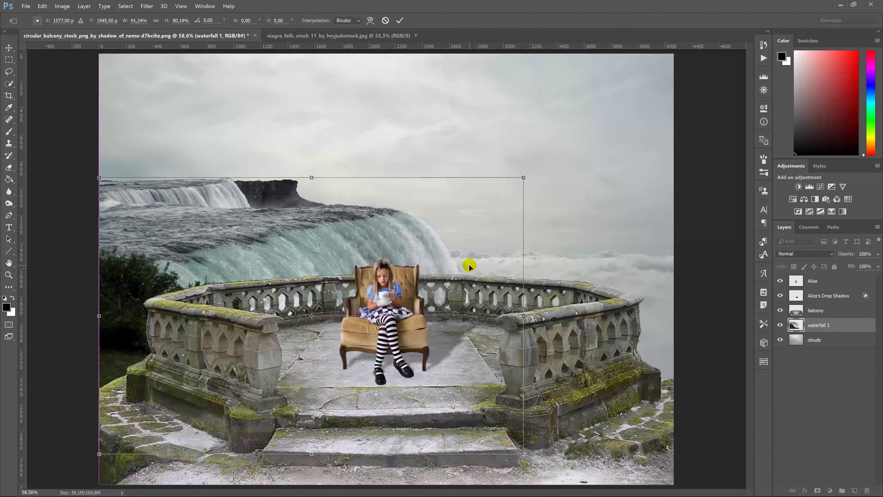
key("Return")
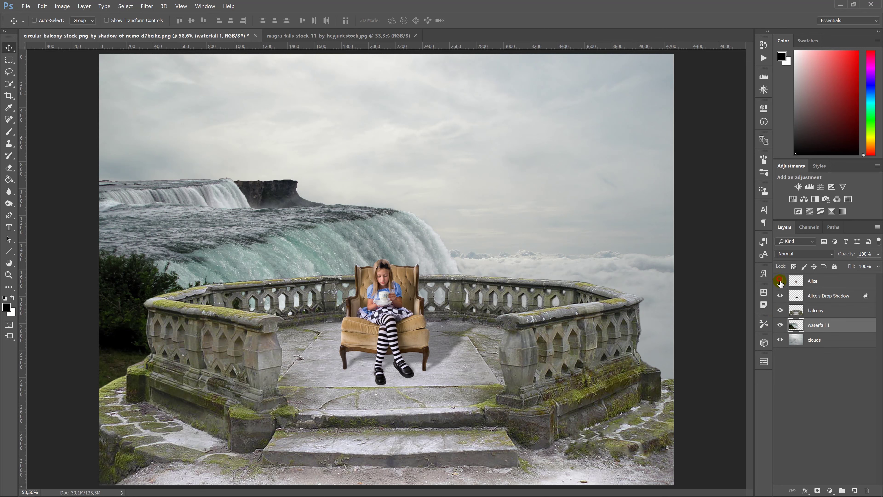
left_click(780, 281)
left_click(780, 310)
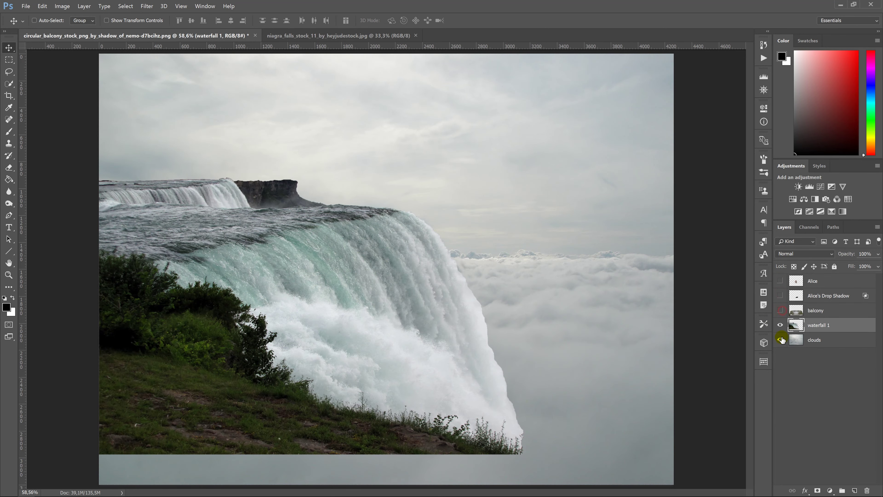
left_click(780, 339)
left_click(781, 325)
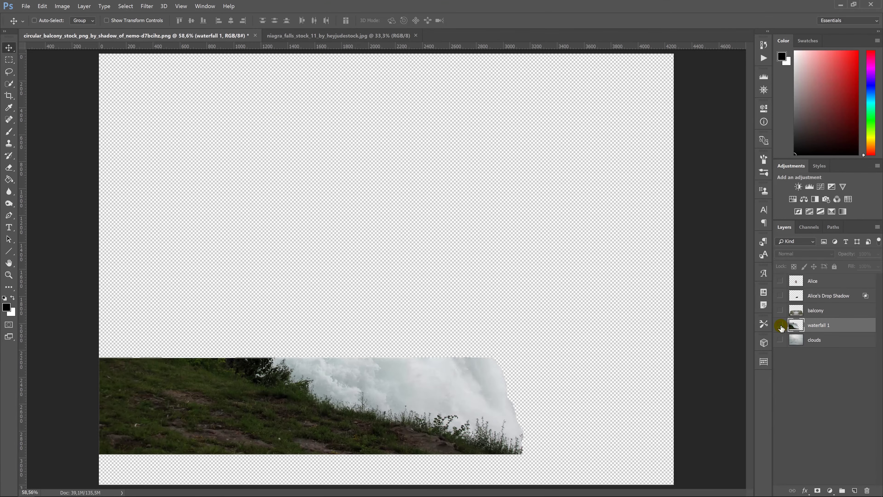
left_click(781, 324)
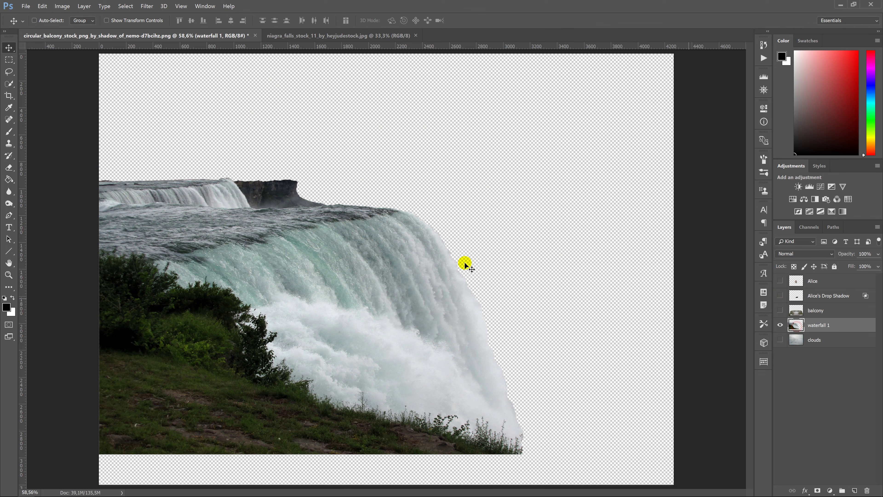
Step: Select the cascade, copy it to a new layer and flip it horizontally
left_click(10, 86)
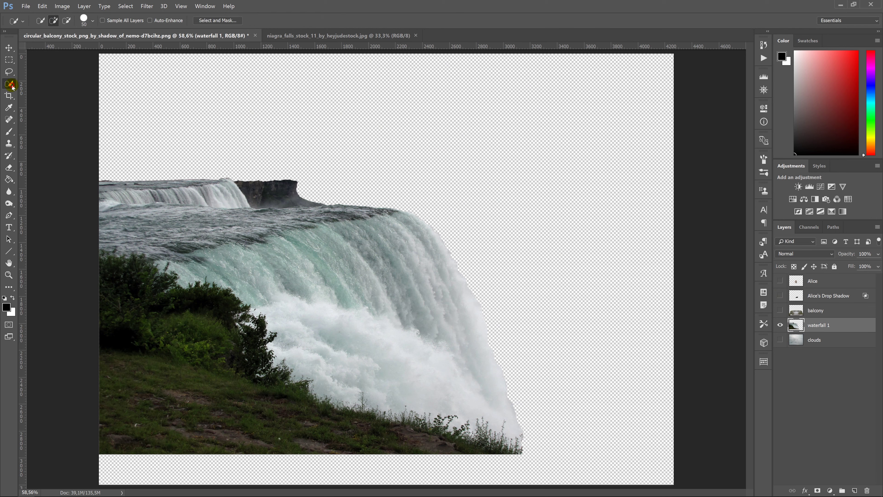
left_click_drag(126, 220, 296, 226)
left_click_drag(373, 246, 449, 359)
mouse_move(211, 191)
left_mouse_down()
mouse_move(170, 189)
mouse_move(319, 191)
left_mouse_up()
mouse_move(444, 424)
left_mouse_down()
mouse_move(286, 349)
mouse_move(274, 329)
left_mouse_up()
left_click_drag(479, 418, 302, 333)
key("ctrl+j")
key("ctrl+t")
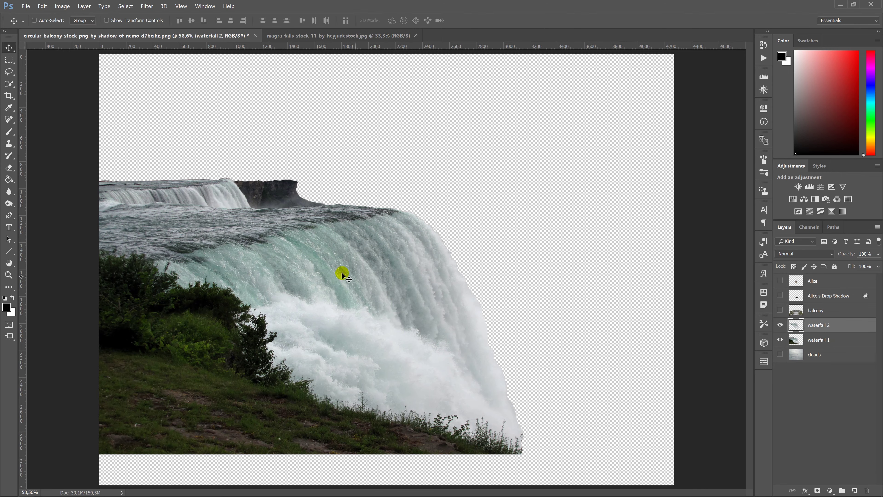
key("Return")
Step: Place waterfall 2 at the right edge and stretch it down to the canvas bottom
left_click_drag(780, 281, 780, 354)
key("v")
mouse_move(635, 256)
left_mouse_down()
mouse_move(706, 259)
mouse_move(701, 306)
mouse_move(701, 253)
left_mouse_up()
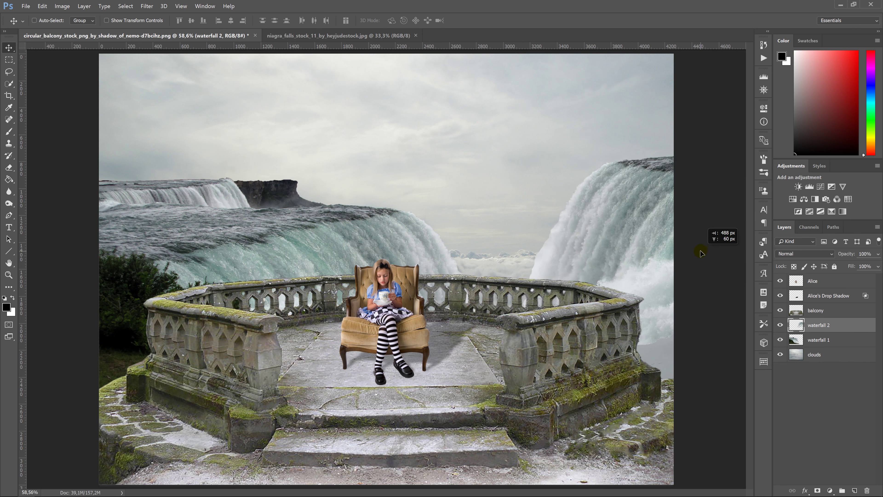
key("ctrl+t")
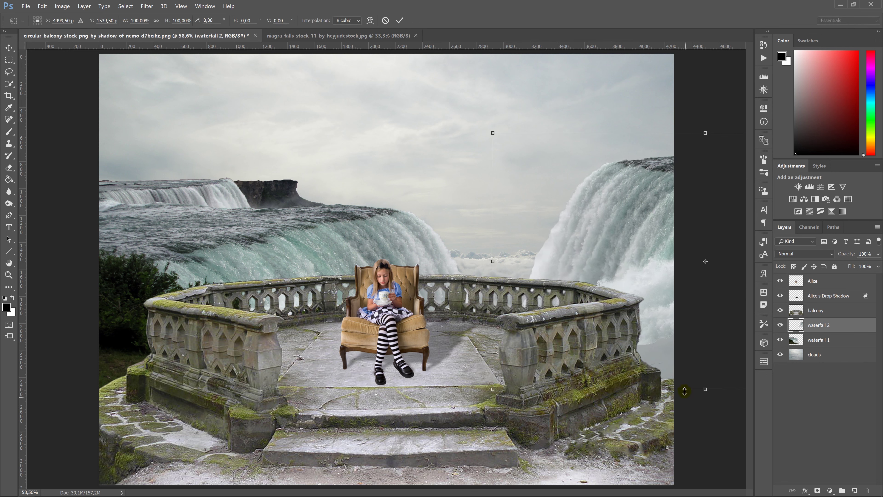
left_click_drag(706, 390, 755, 487)
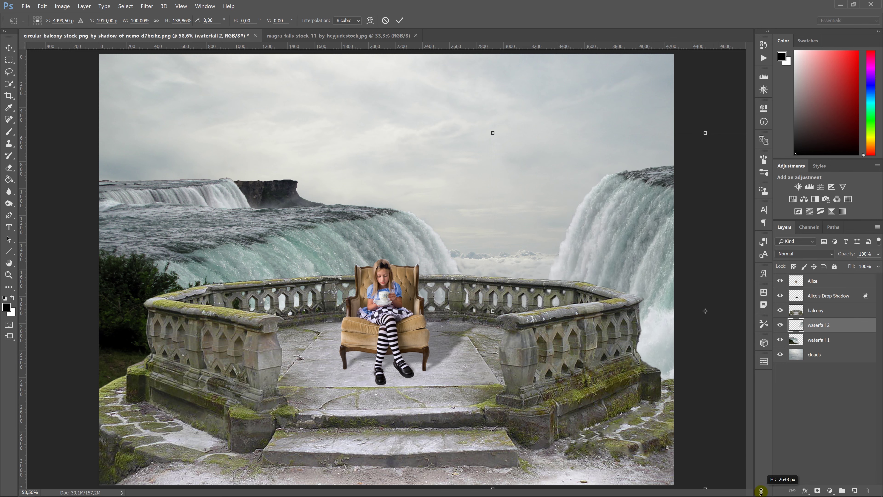
left_click_drag(755, 487, 756, 490)
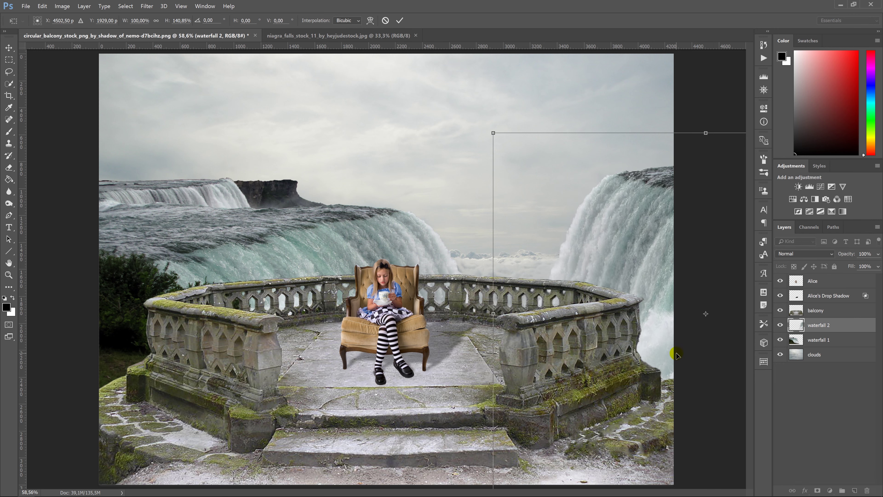
key("Right")
key("Right")
key("Right")
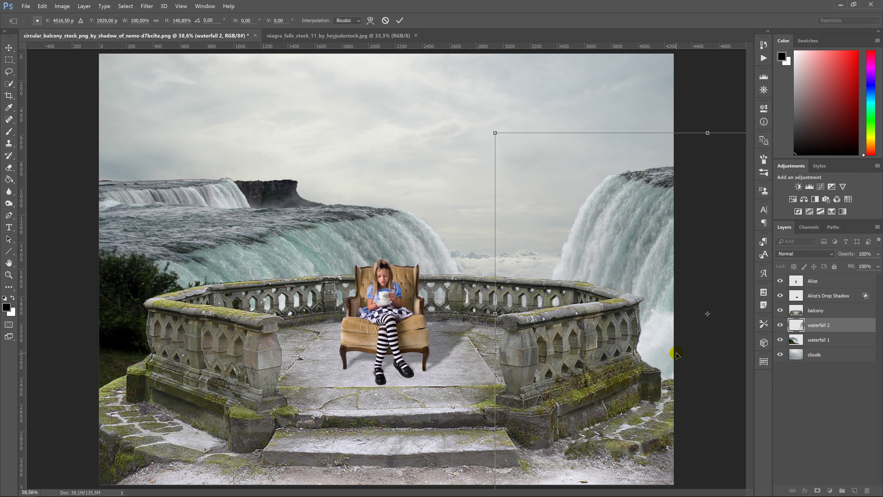
key("Return")
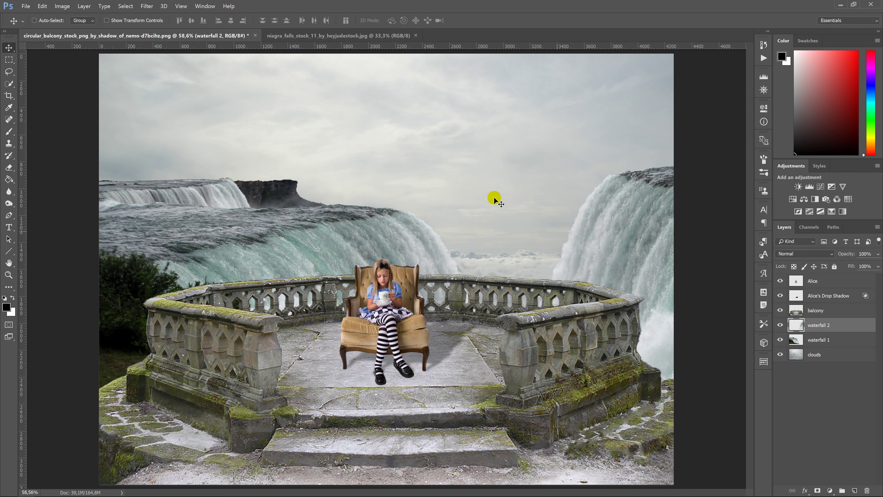
Step: Close the niagra_falls source image and start opening another image file
left_click(416, 35)
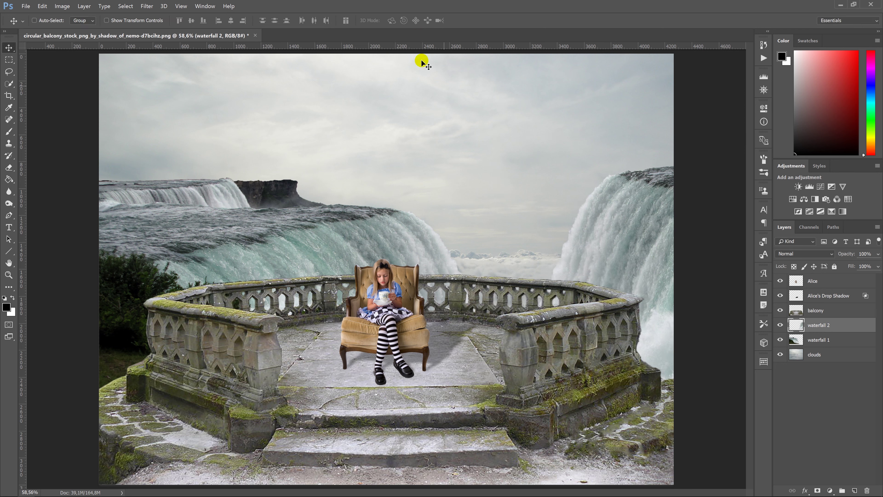
right_click(414, 37)
left_click(431, 69)
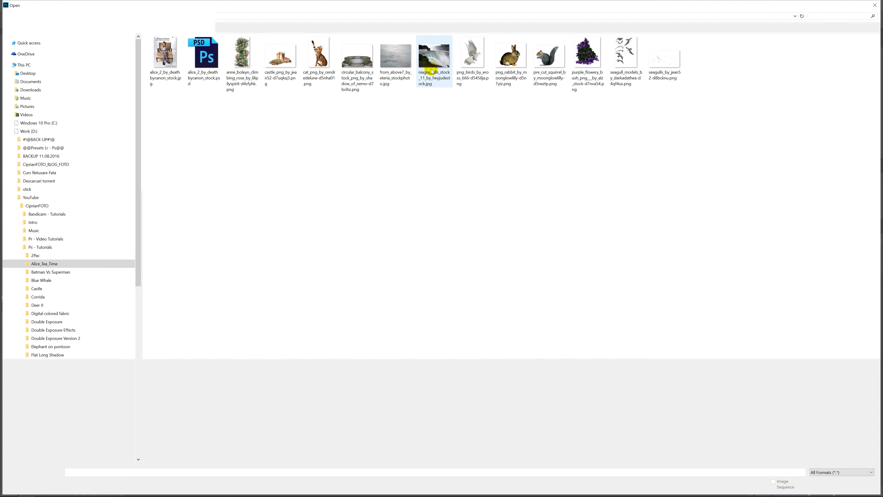
Step: Bring the castle image into the balcony composite on a layer named castle
double_click(276, 61)
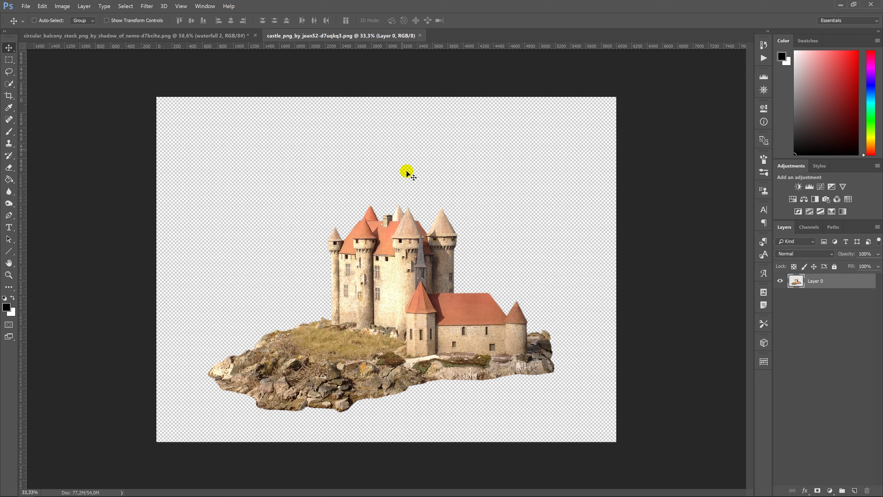
left_click_drag(420, 292, 278, 108)
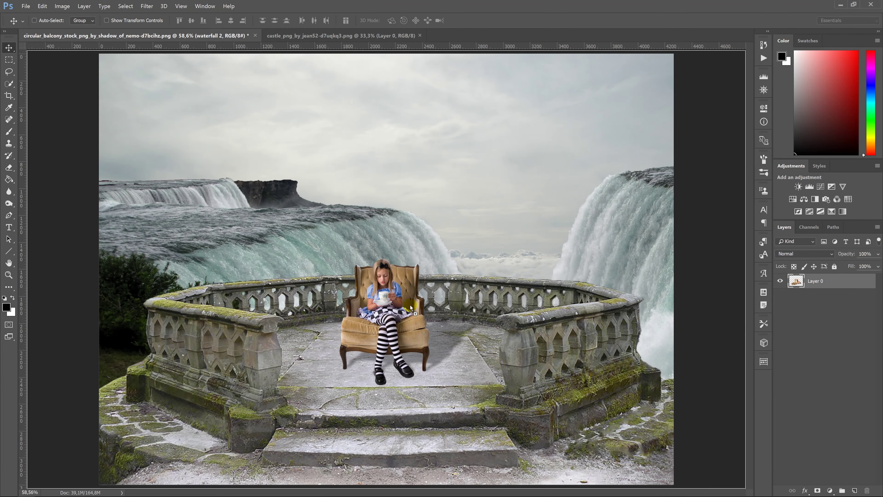
left_click_drag(278, 108, 411, 315)
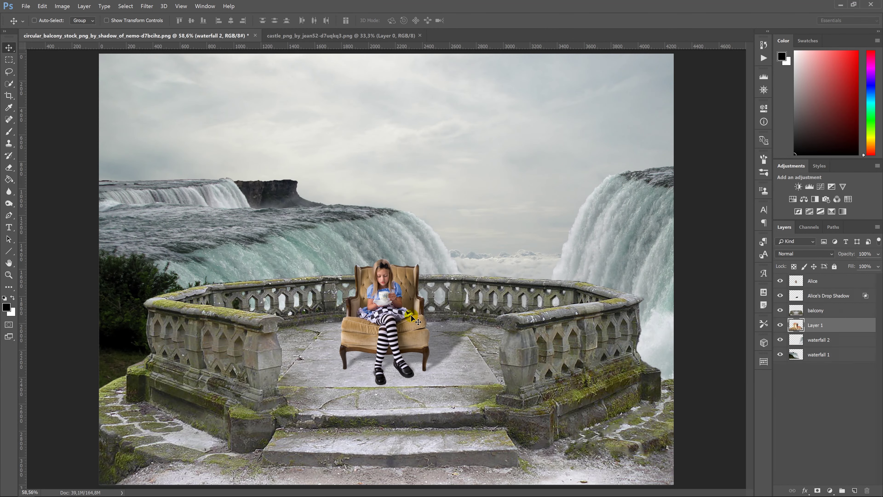
double_click(815, 325)
type("le")
key("Return")
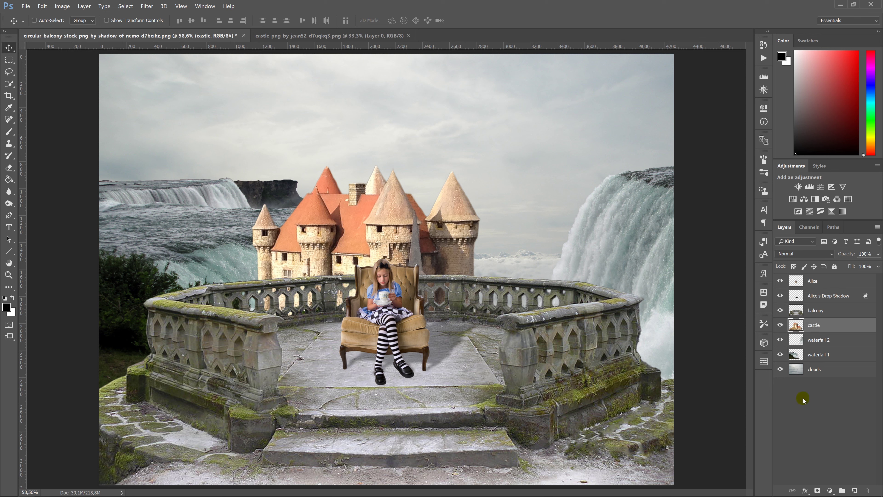
Step: Shrink the castle to about 40%, flip it horizontally and settle it above the left falls
key("ctrl+t")
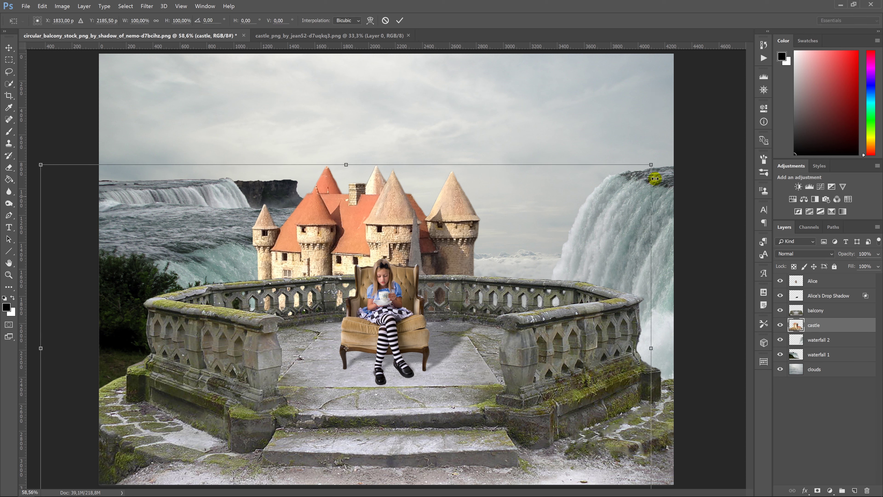
left_click_drag(652, 164, 469, 274)
mouse_move(413, 283)
left_mouse_down()
mouse_move(419, 276)
mouse_move(345, 130)
left_mouse_up()
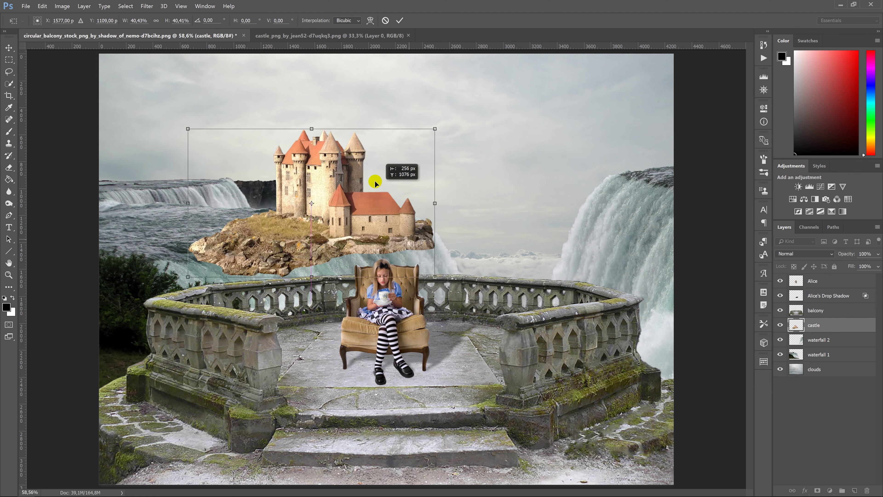
right_click(346, 130)
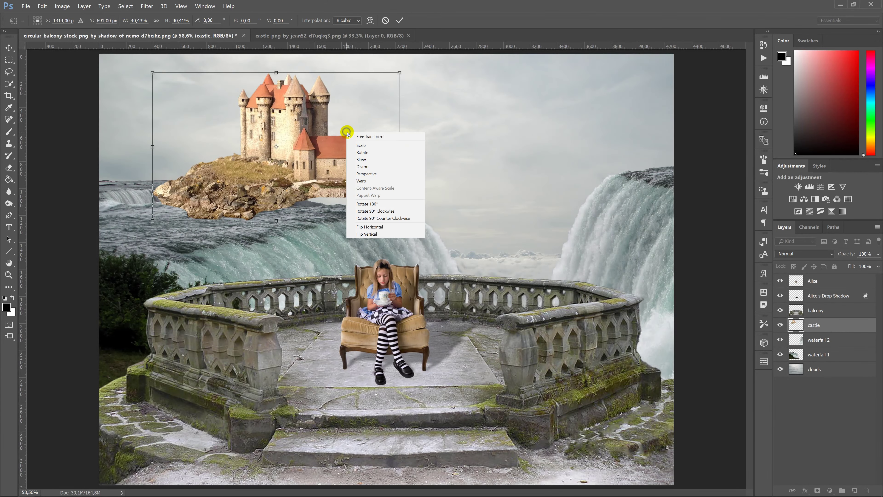
left_click(380, 226)
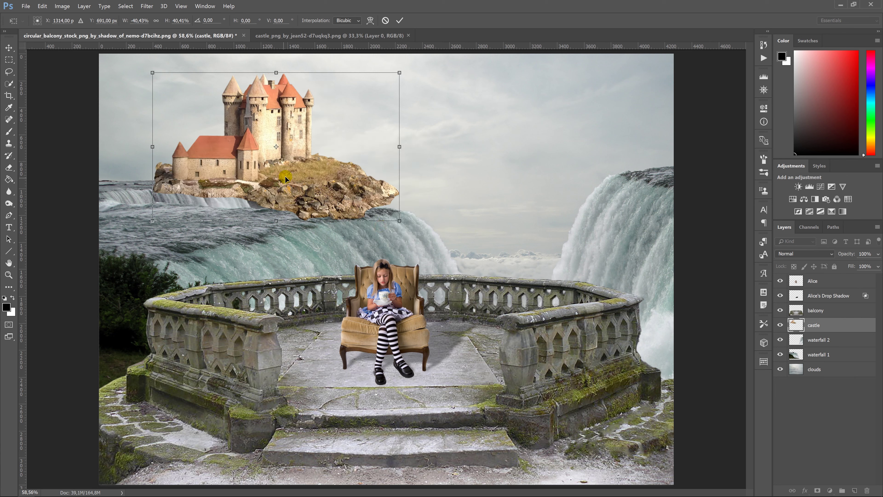
left_click_drag(293, 171, 240, 167)
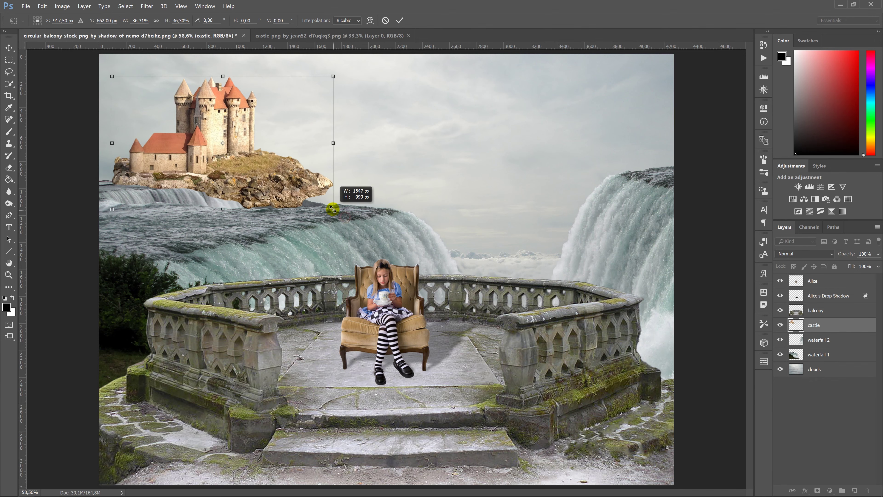
left_click_drag(343, 217, 301, 189)
mouse_move(240, 172)
left_mouse_down()
mouse_move(241, 187)
mouse_move(158, 193)
mouse_move(294, 197)
mouse_move(300, 180)
left_mouse_up()
key("Return")
Step: Mask the castle's rocky base into the water, then close the castle source image
left_click(818, 491)
key("b")
key("bracketleft")
key("bracketleft")
key("bracketleft")
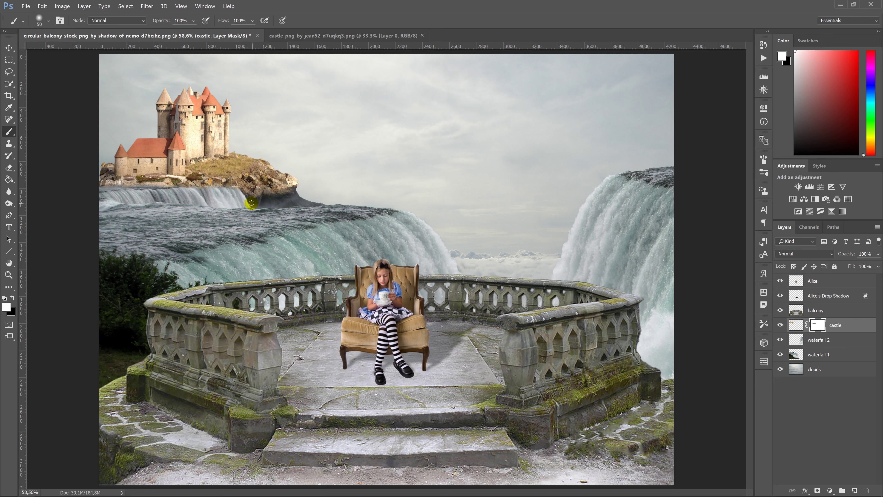
key("v")
left_click(147, 6)
left_click(163, 41)
left_click_drag(642, 302, 635, 304)
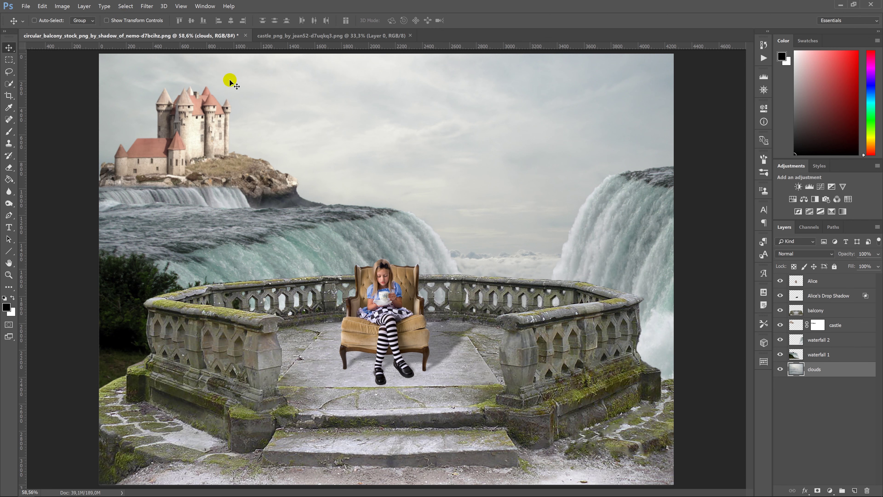
left_click(817, 325)
key("b")
key("x")
left_click(421, 35)
Step: Open the squirrel image and drag it into the balcony composite
key("v")
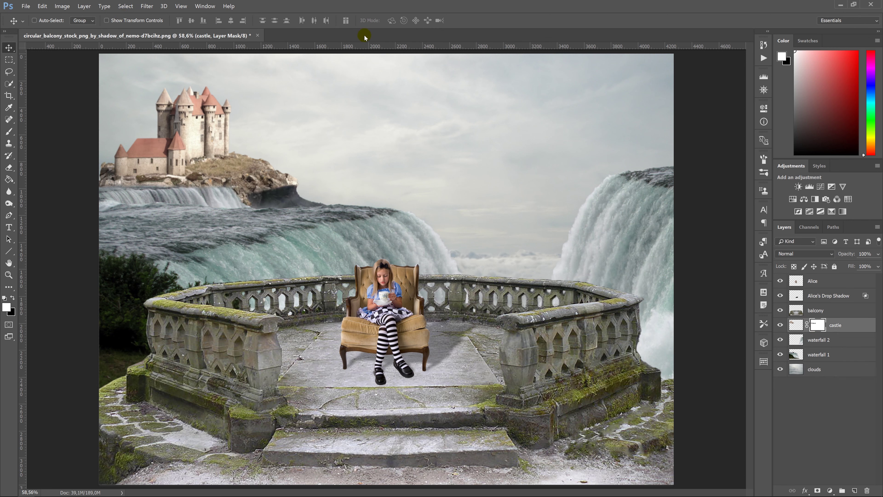
right_click(364, 33)
left_click(384, 72)
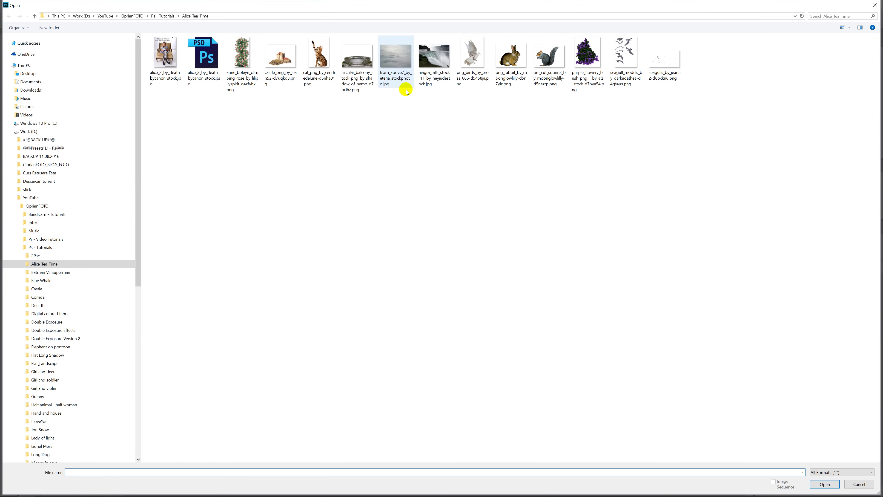
double_click(545, 60)
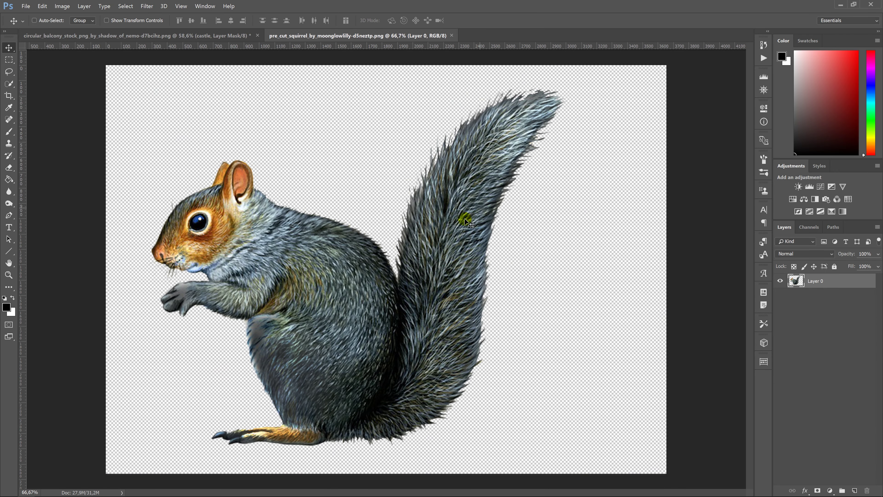
left_click_drag(381, 305, 223, 38)
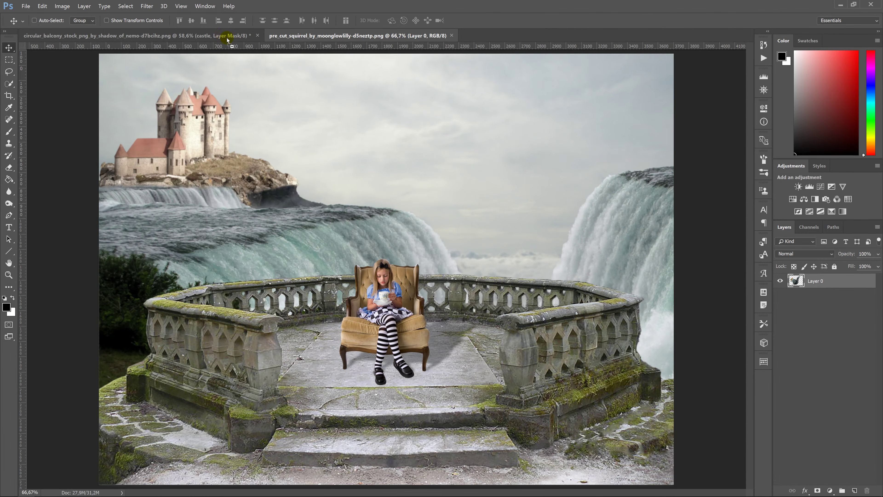
left_click_drag(223, 37, 481, 269)
Step: Scale the squirrel down to about 8% of its size
key("ctrl+t")
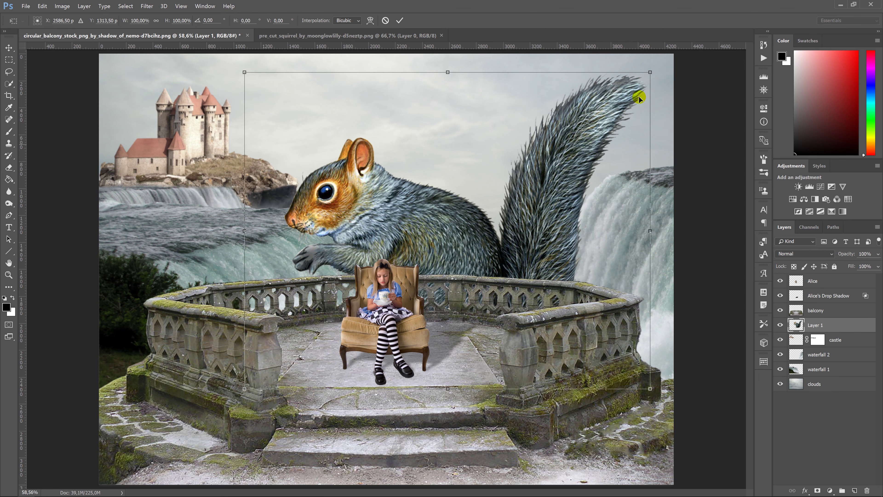
left_click_drag(649, 74, 489, 211)
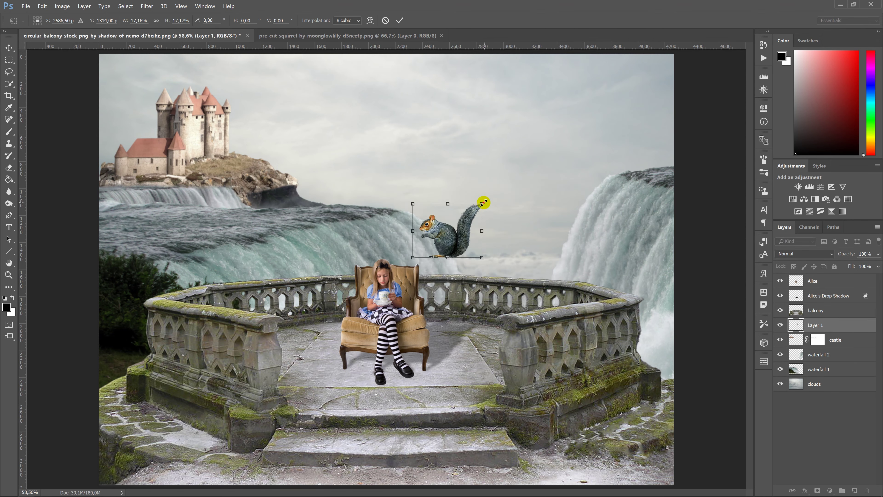
left_click_drag(481, 203, 468, 219)
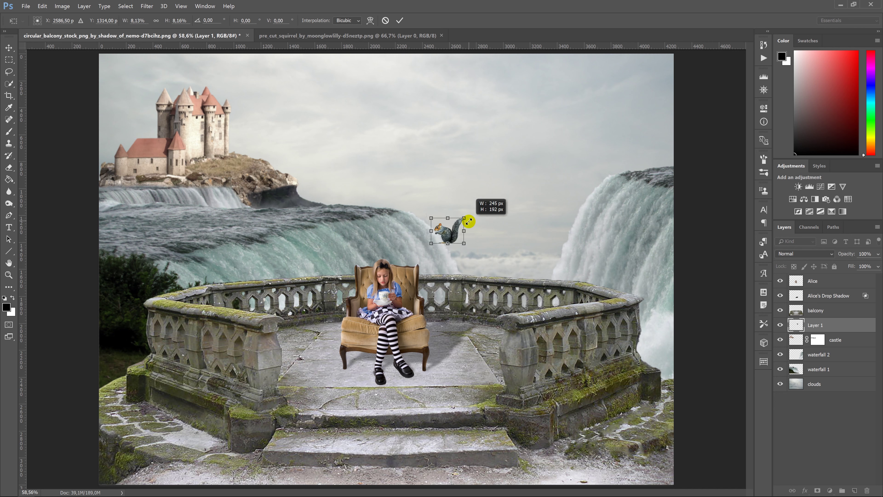
left_click_drag(468, 220, 522, 270)
key("Return")
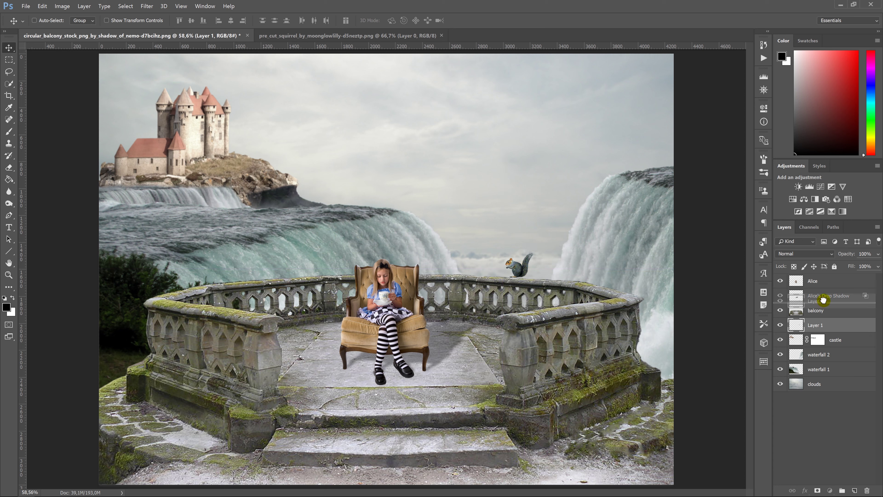
Step: Stack the squirrel above balcony, set it on the right railing, and name it squirrel
left_click_drag(822, 326, 805, 296)
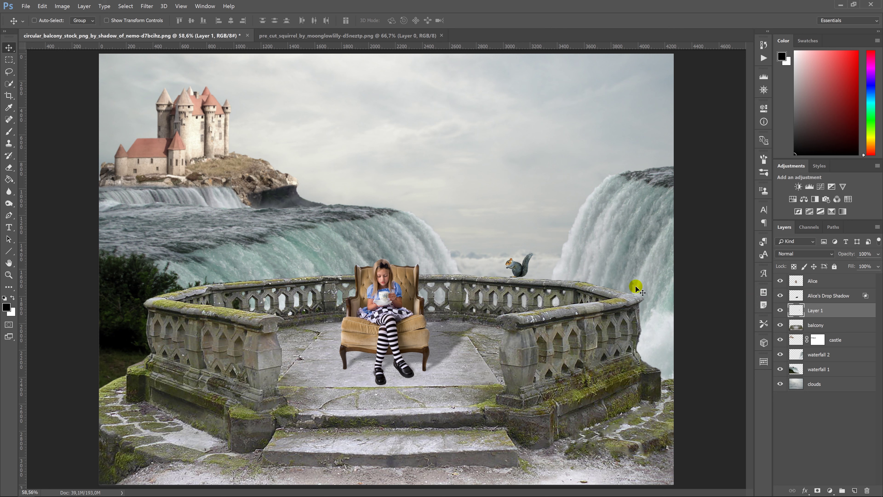
left_click_drag(523, 270, 532, 270)
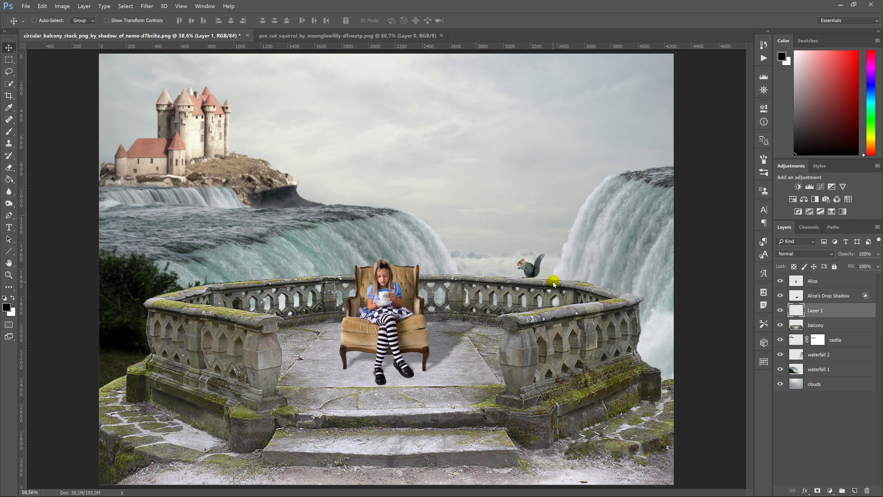
key("Left")
key("Left")
key("Left")
key("Left")
key("Left")
key("Left")
key("Left")
key("Left")
key("Left")
key("Left")
key("Left")
key("Left")
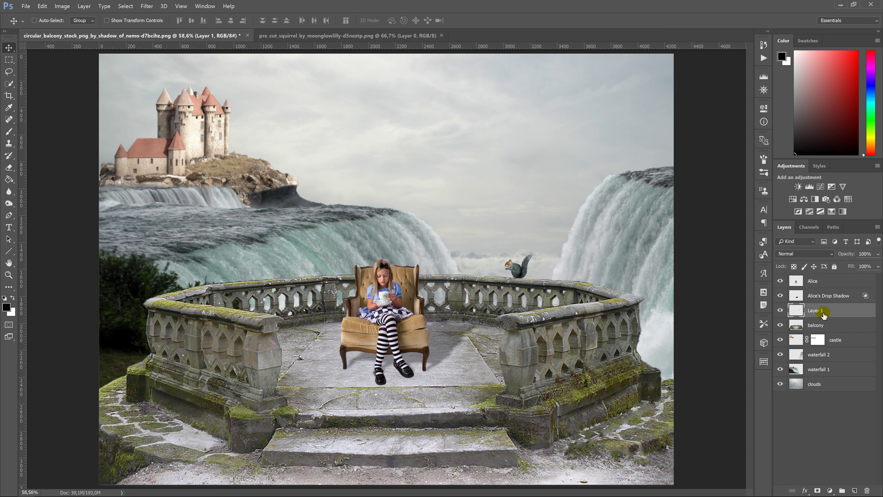
double_click(817, 310)
type("el")
key("Return")
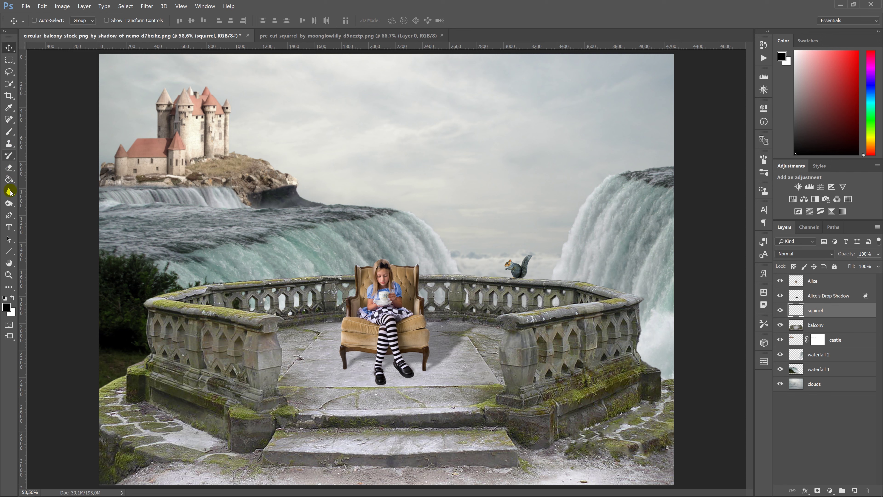
Step: Pick the toning tool and set its range to Midtones for the squirrel
left_click(8, 204)
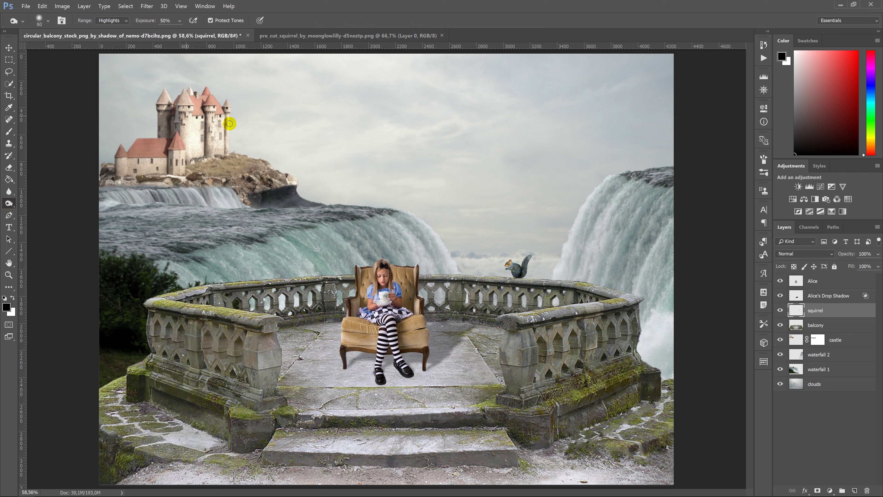
left_click(112, 20)
left_click(112, 34)
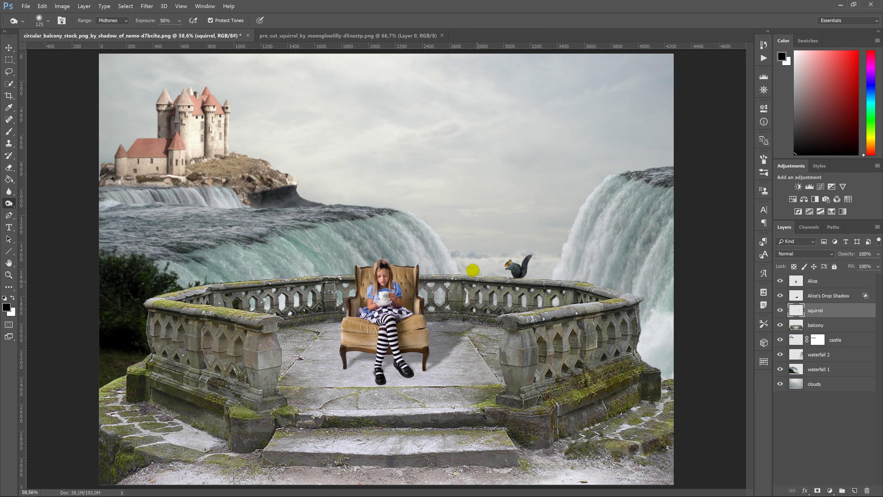
Step: Close the extra source document and return to the Move tool
left_click(440, 36)
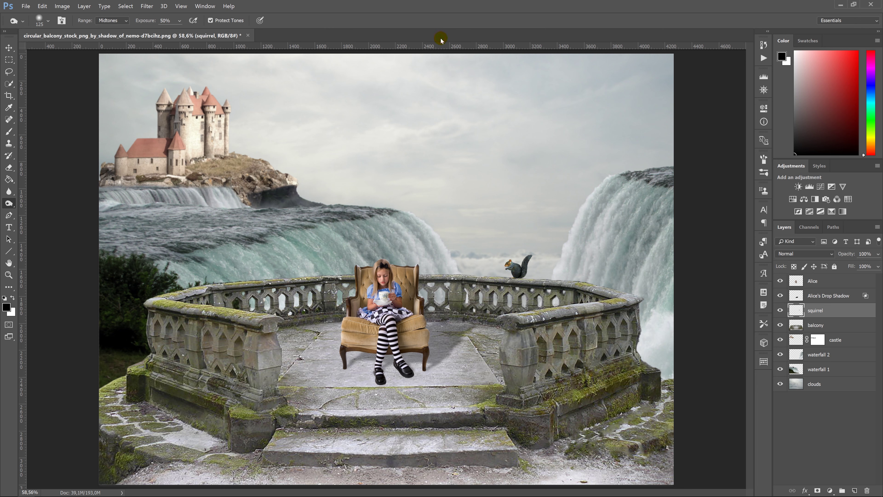
key("v")
right_click(418, 40)
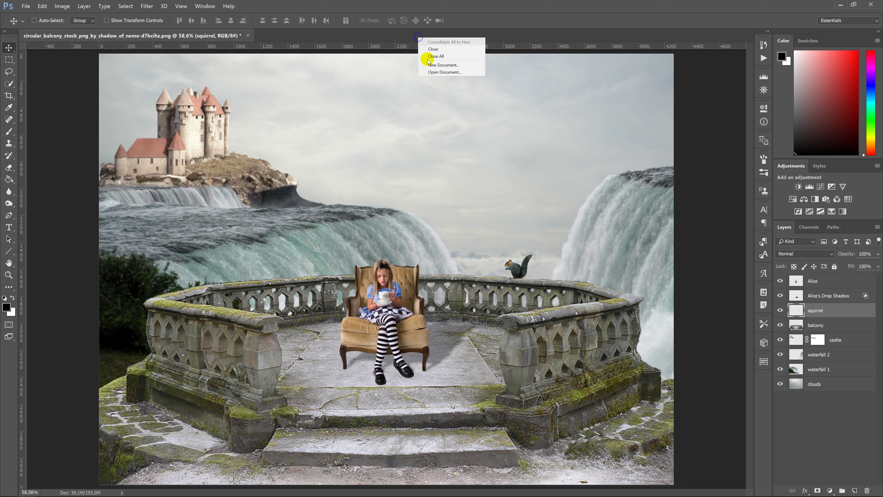
Step: Open the rabbit image and drop it onto the balcony near the steps
left_click(433, 73)
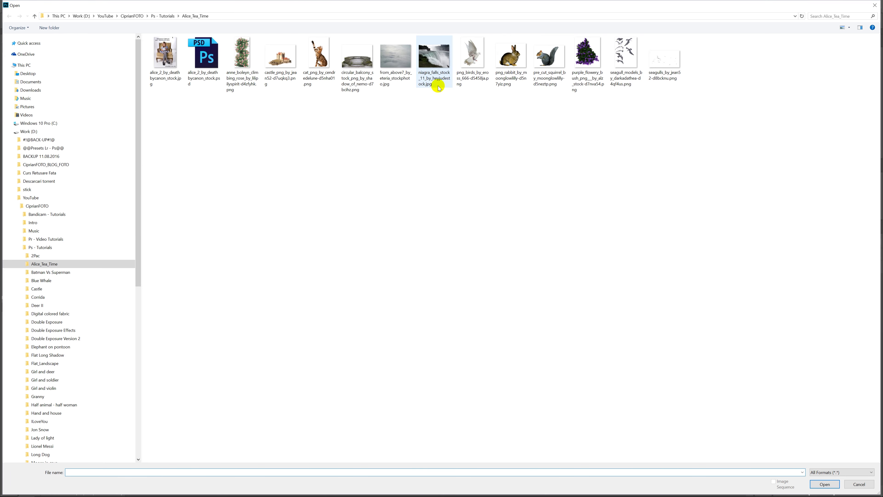
double_click(516, 59)
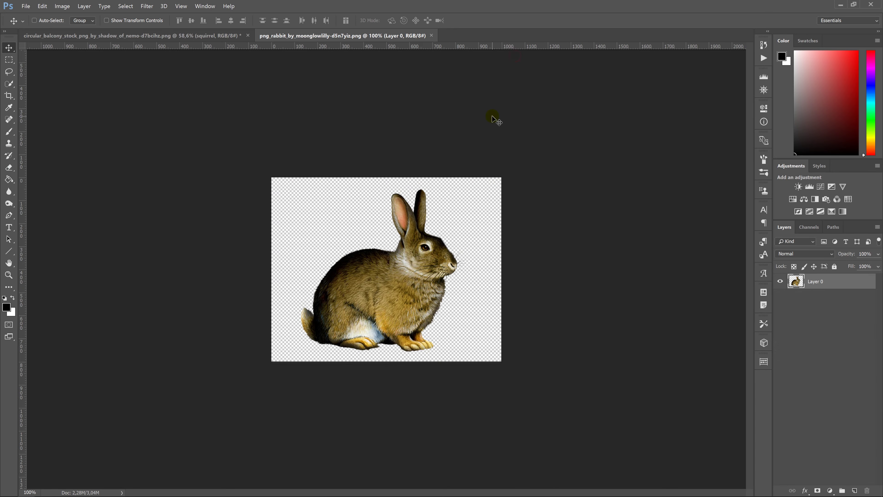
left_click_drag(393, 304, 190, 38)
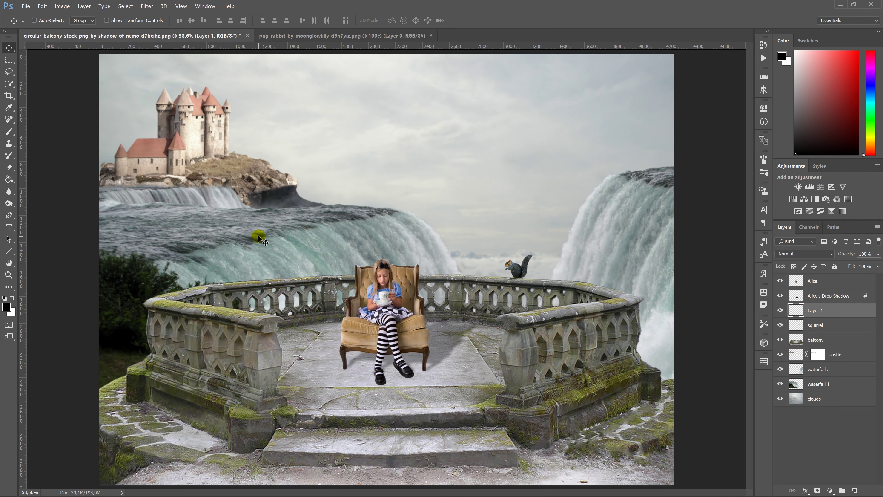
mouse_move(188, 36)
left_mouse_down()
mouse_move(313, 340)
mouse_move(315, 411)
left_mouse_up()
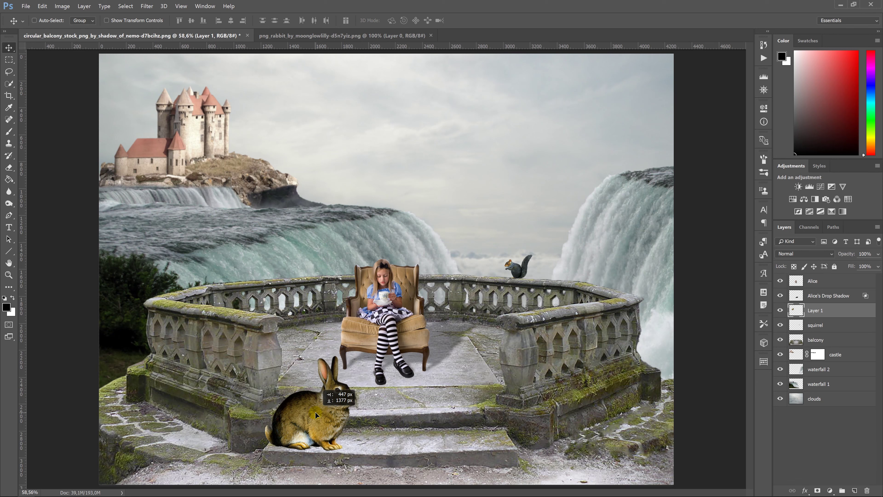
Step: Shrink the rabbit to about 39% and name its layer rabbit
key("ctrl+t")
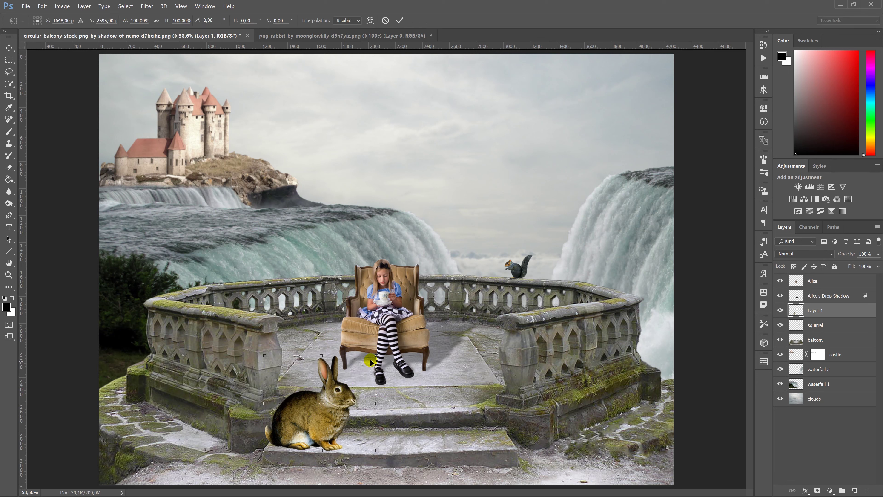
mouse_move(376, 355)
left_mouse_down()
mouse_move(340, 392)
mouse_move(323, 432)
left_mouse_up()
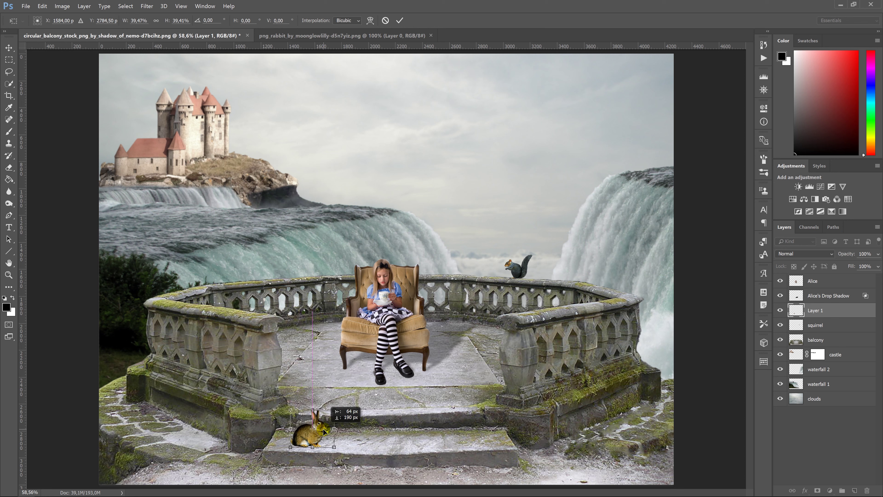
key("Return")
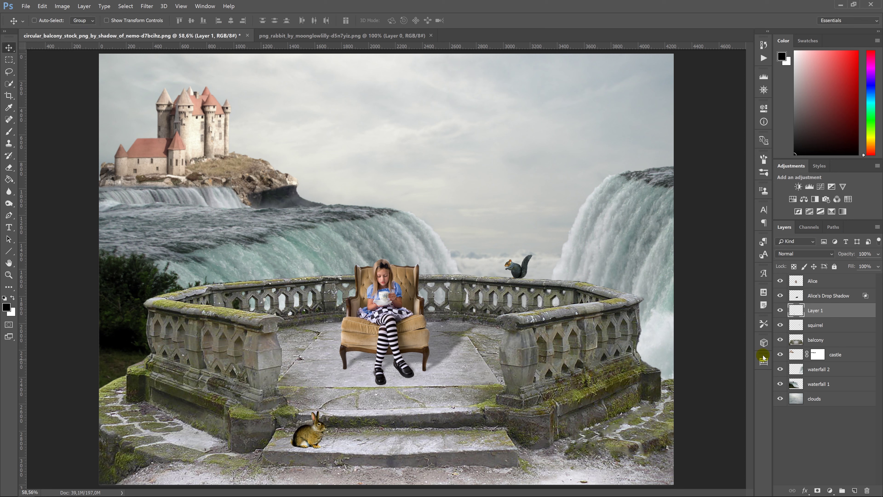
double_click(816, 311)
type("it")
key("Return")
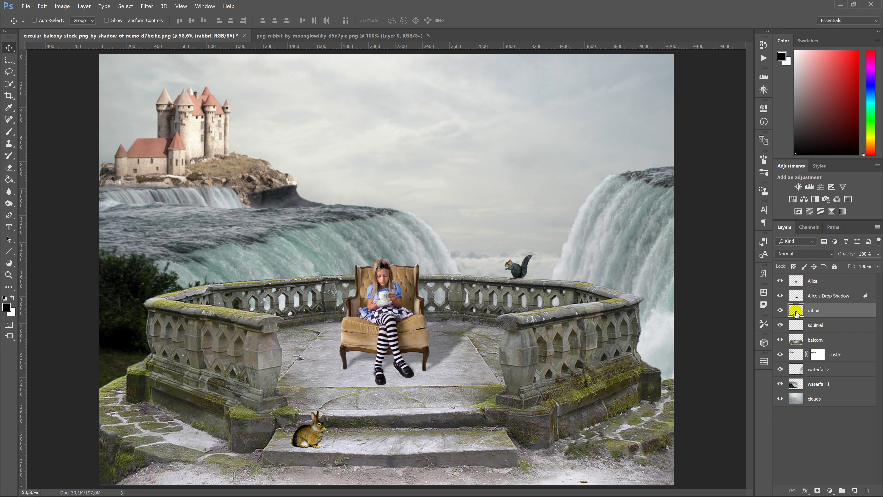
double_click(796, 313)
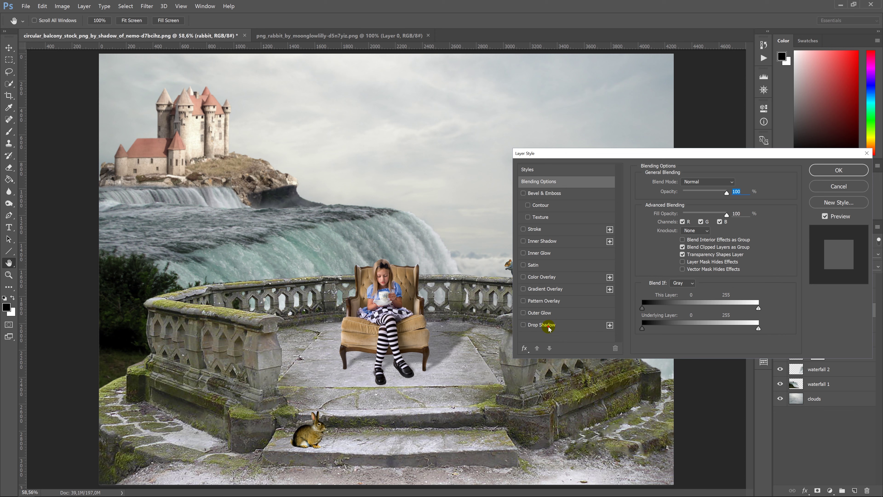
Step: Add a Drop Shadow to the rabbit and split it onto its own layer
left_click(548, 326)
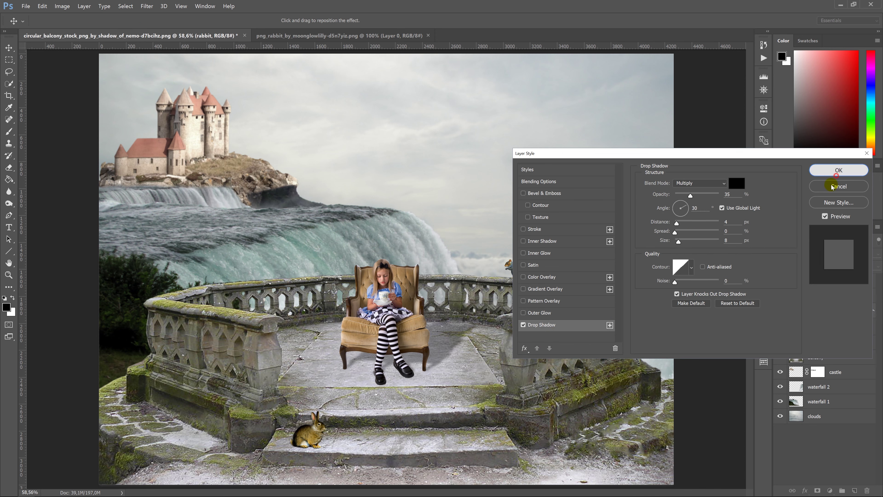
left_click(837, 171)
right_click(825, 323)
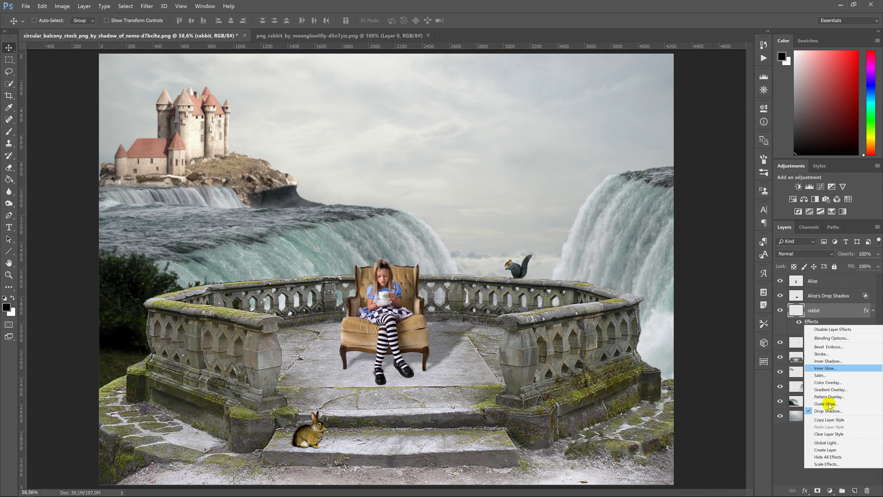
left_click(827, 450)
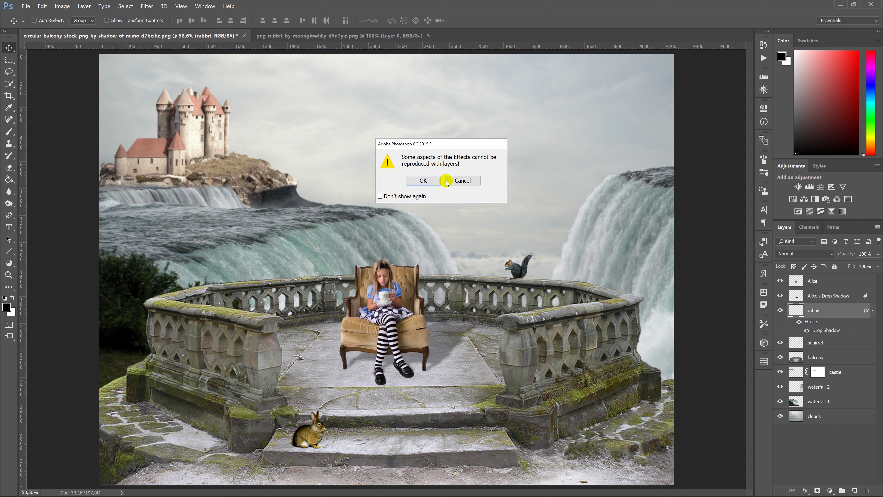
left_click(411, 180)
left_click(827, 325)
Step: Skew the rabbit's shadow so it slants to the right across the step
key("ctrl+t")
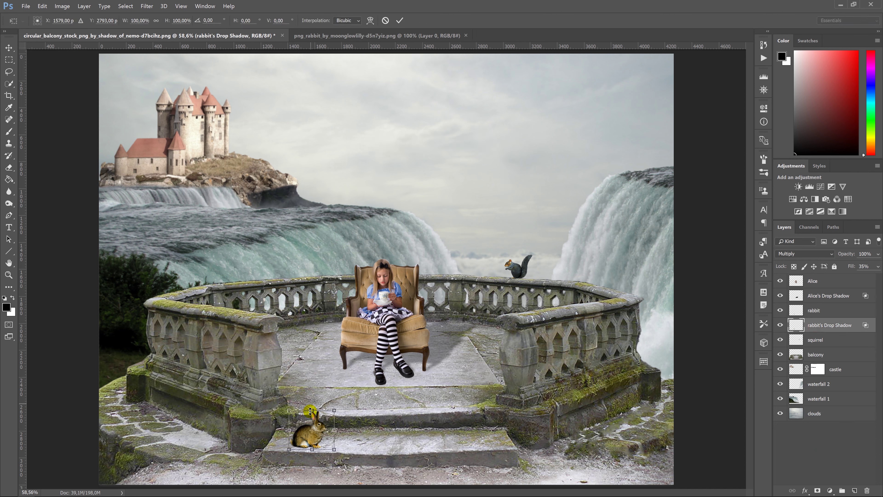
right_click(325, 435)
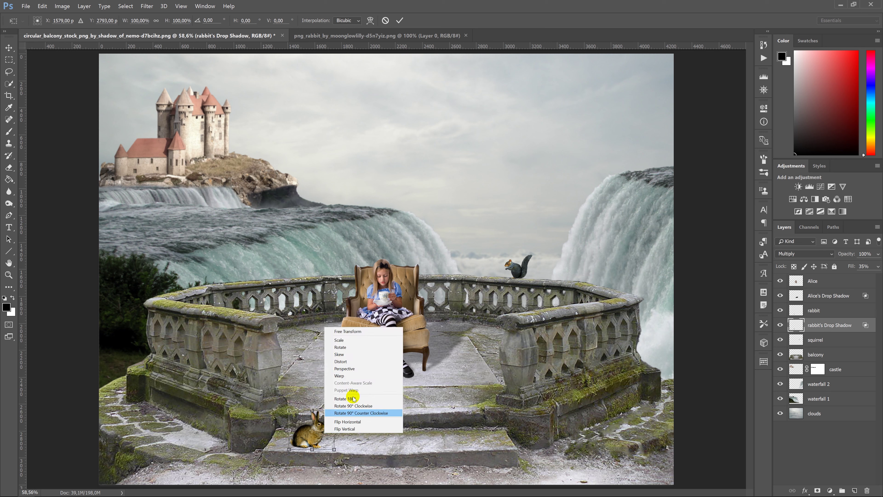
left_click(340, 361)
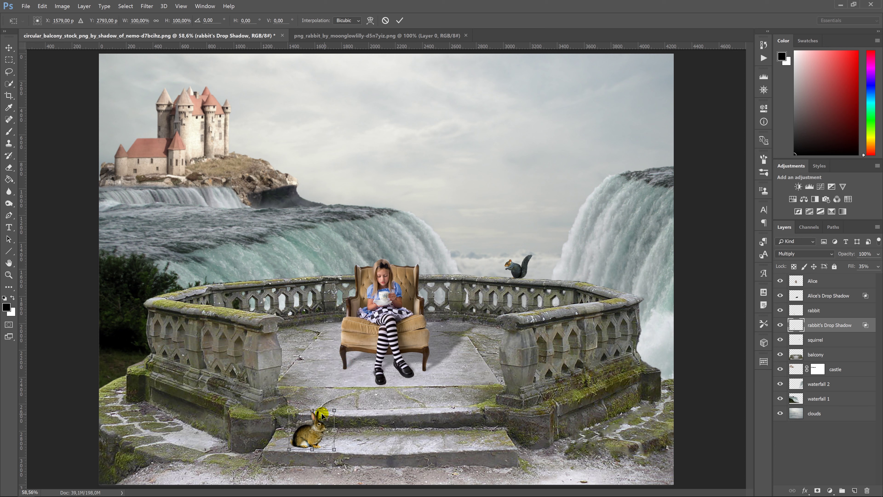
left_click_drag(317, 412, 349, 417)
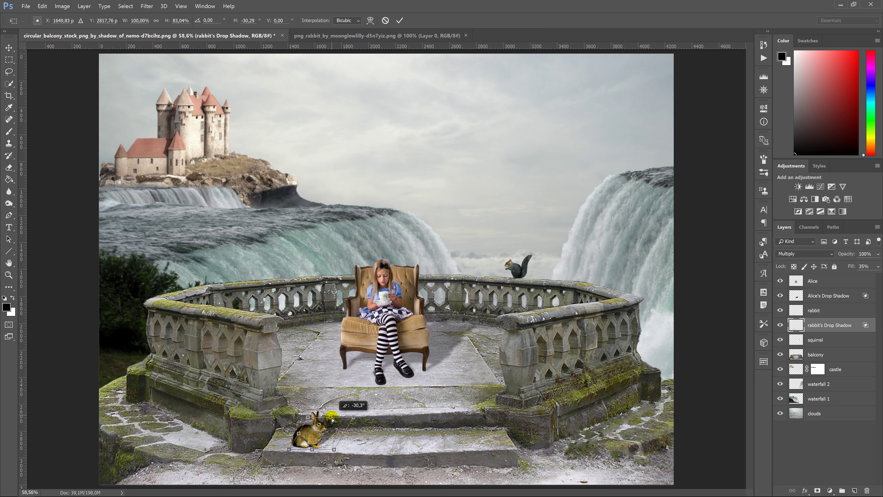
key("Return")
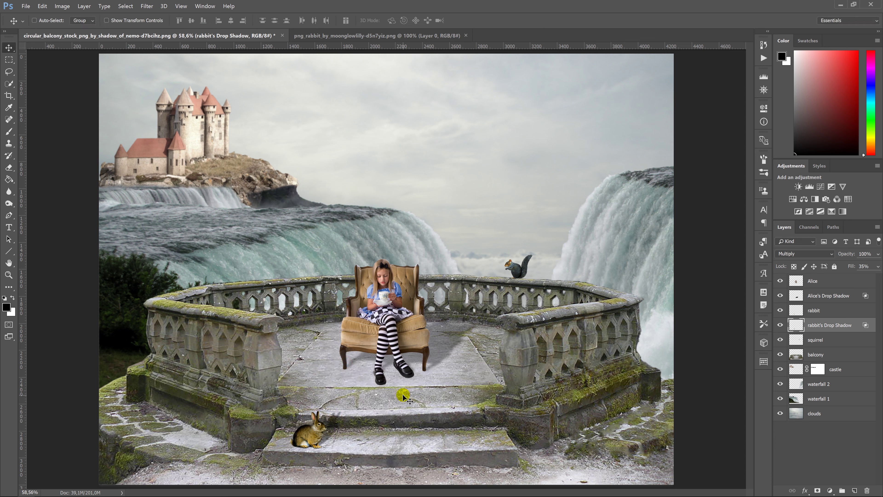
Step: Apply a 4.1 px Gaussian Blur to the shadow and close the rabbit source document
left_click(146, 6)
mouse_move(147, 82)
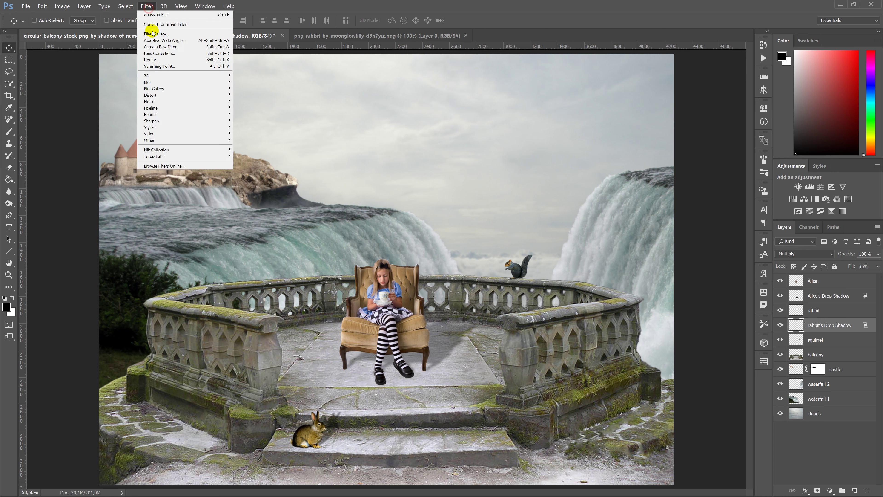
left_click(118, 108)
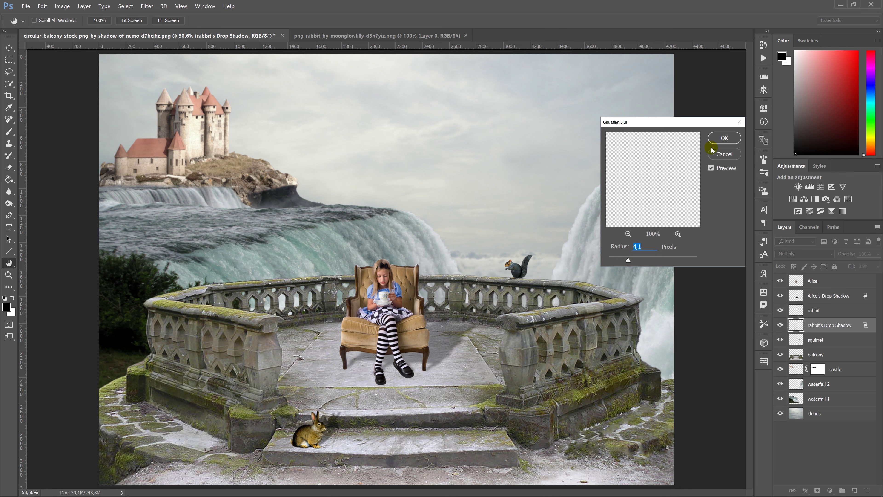
left_click(723, 138)
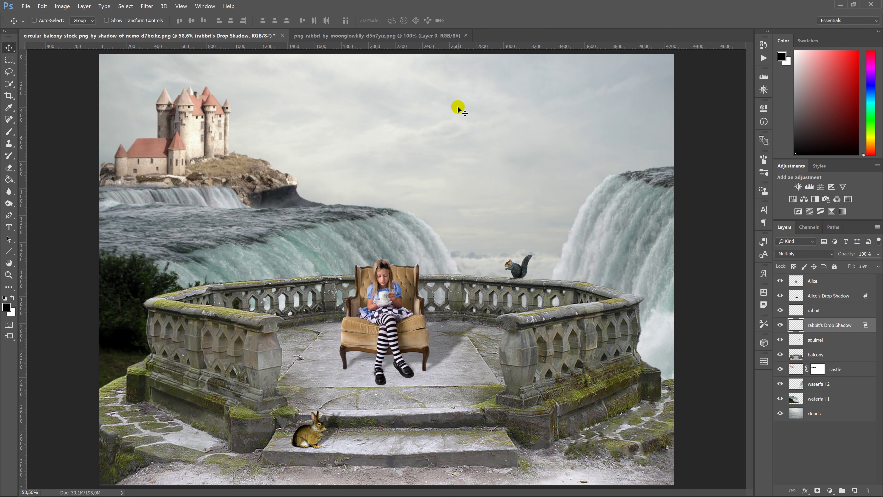
left_click(465, 35)
right_click(468, 34)
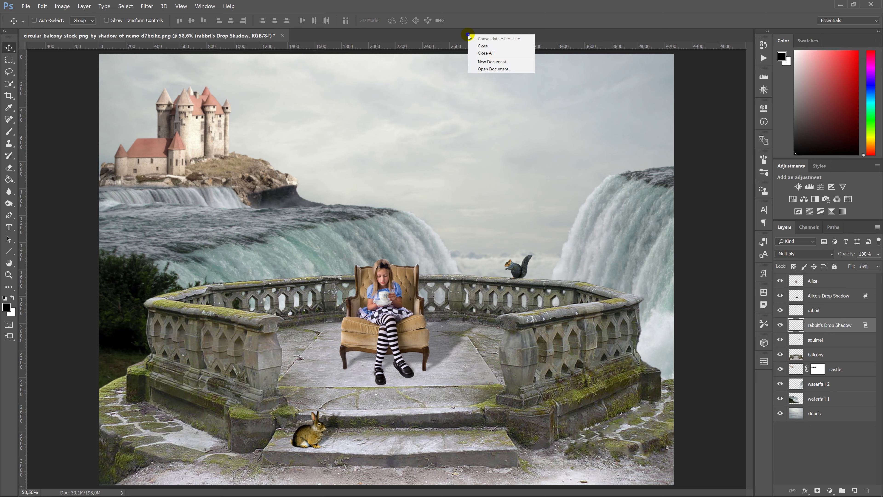
Step: Open the cat image and drop it into the balcony composite
left_click(487, 68)
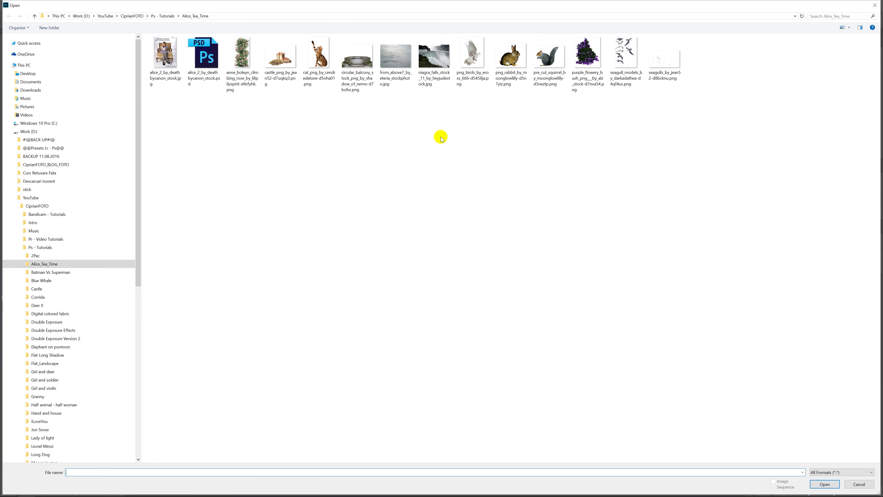
double_click(330, 58)
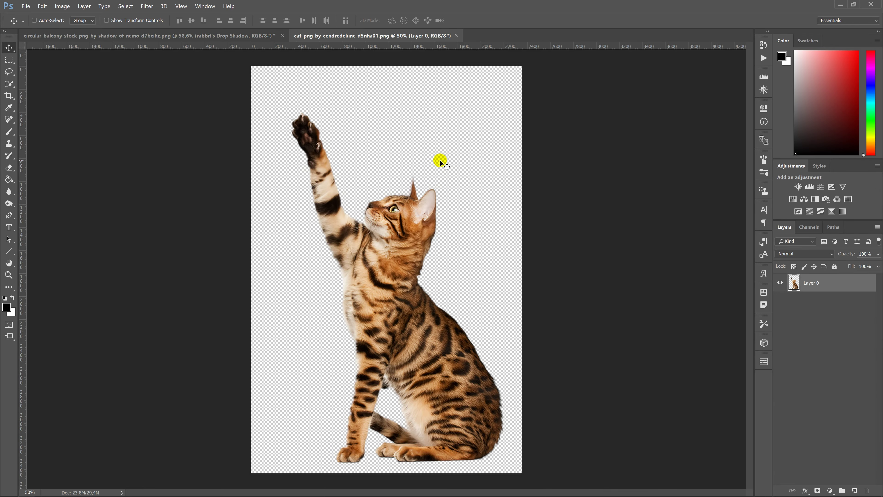
left_click_drag(417, 295, 238, 59)
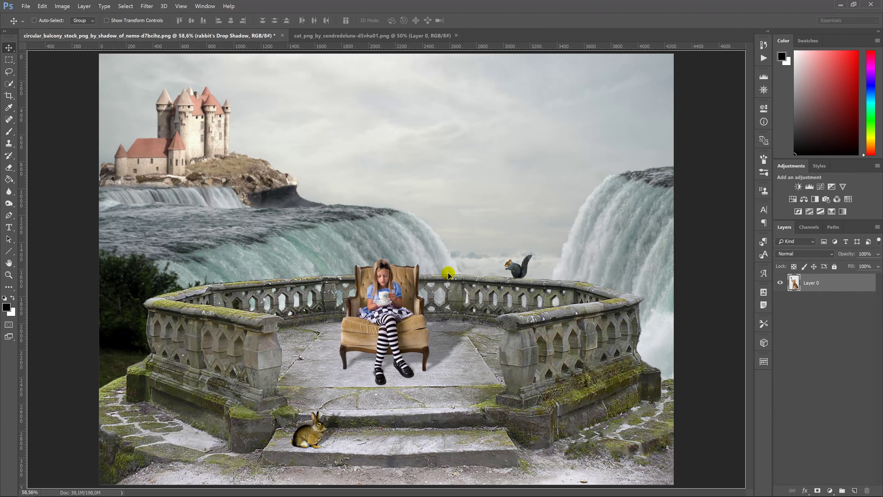
left_click_drag(237, 59, 448, 273)
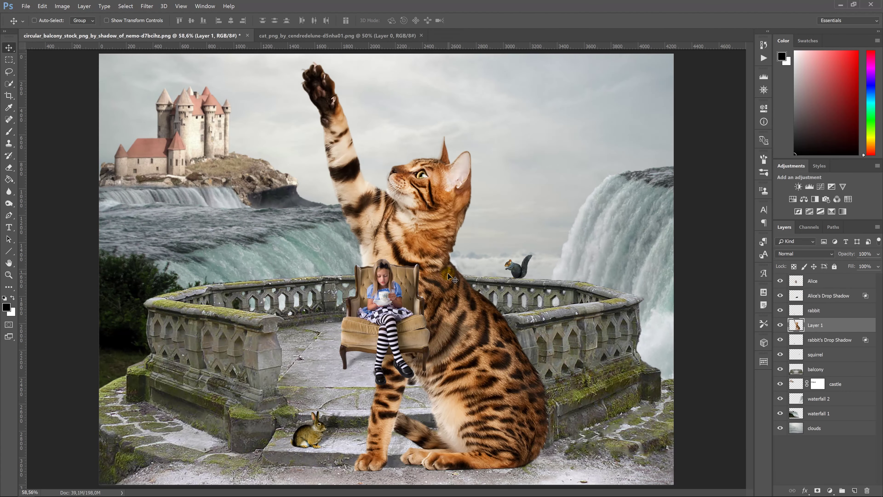
Step: Shrink the cat to about 12%, move it atop the stack beside Alice's legs, and name it cat
key("ctrl+t")
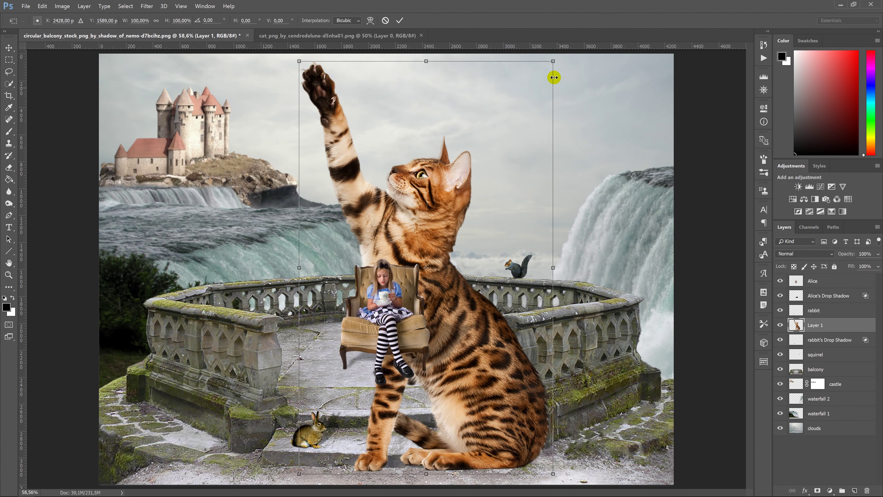
left_click_drag(551, 63, 468, 263)
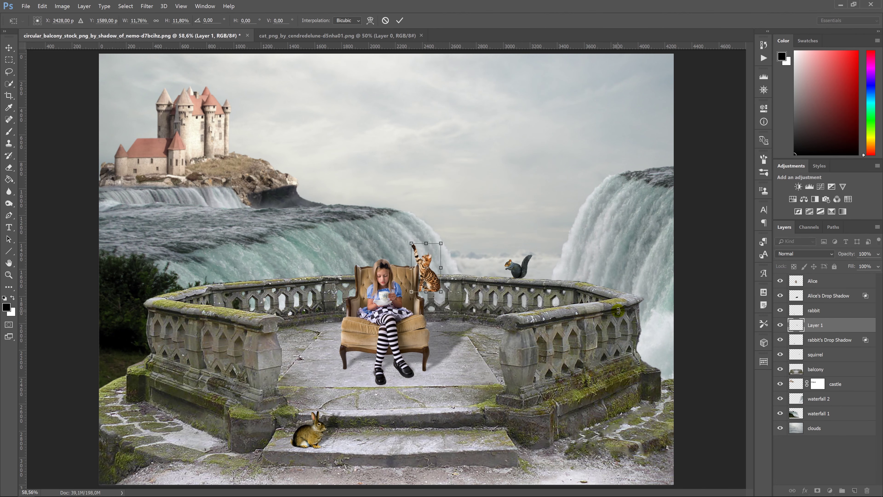
key("Return")
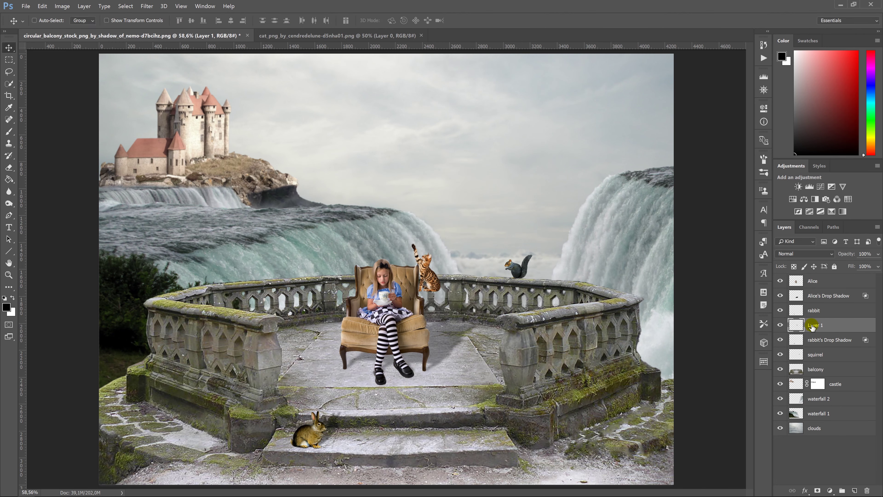
left_click_drag(815, 327, 817, 282)
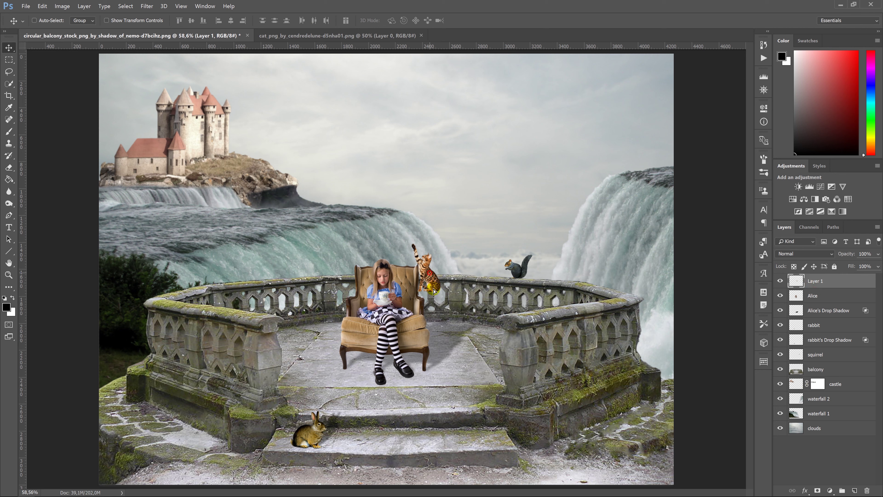
left_click_drag(434, 290, 427, 361)
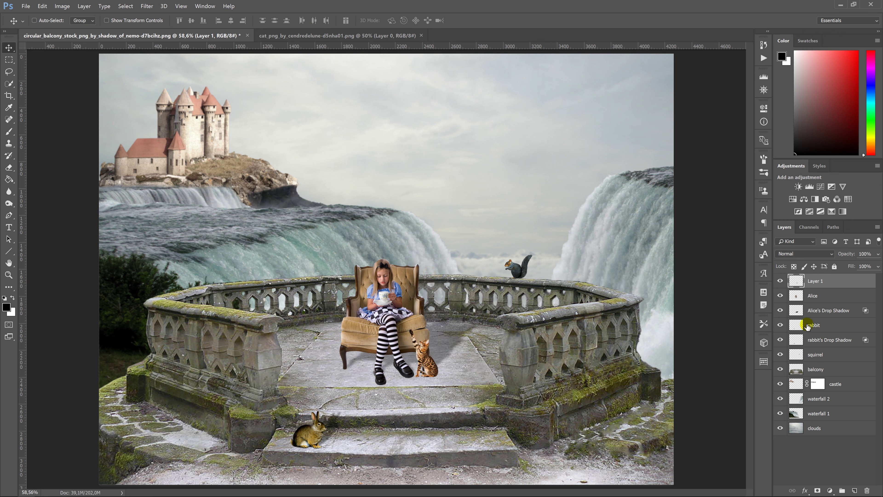
double_click(813, 280)
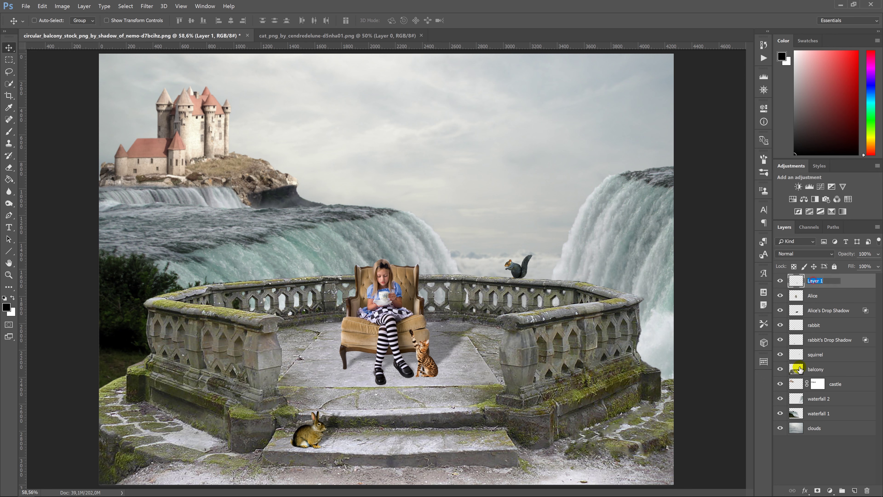
type("cat")
key("Return")
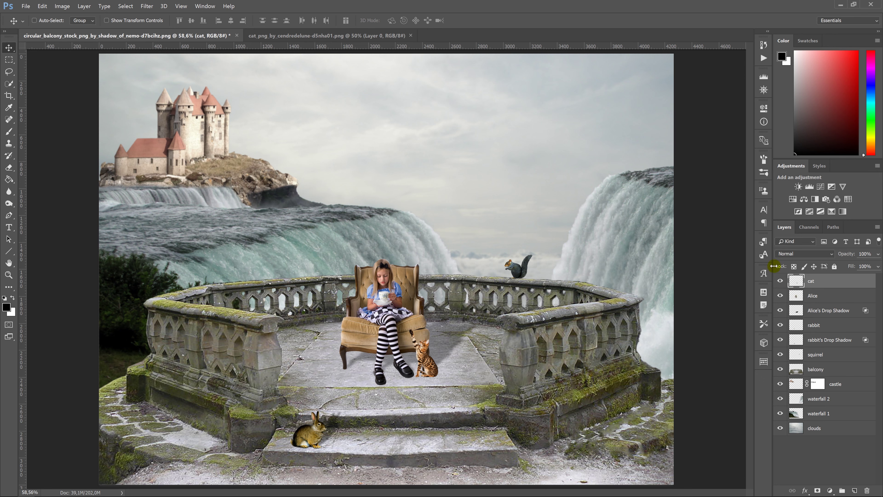
Step: Add a Drop Shadow style to the cat and split it onto its own layer
double_click(795, 285)
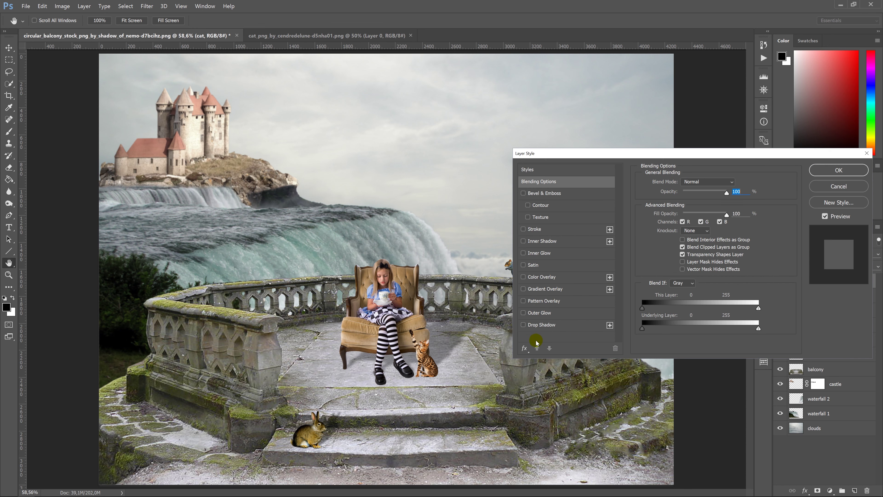
left_click(539, 325)
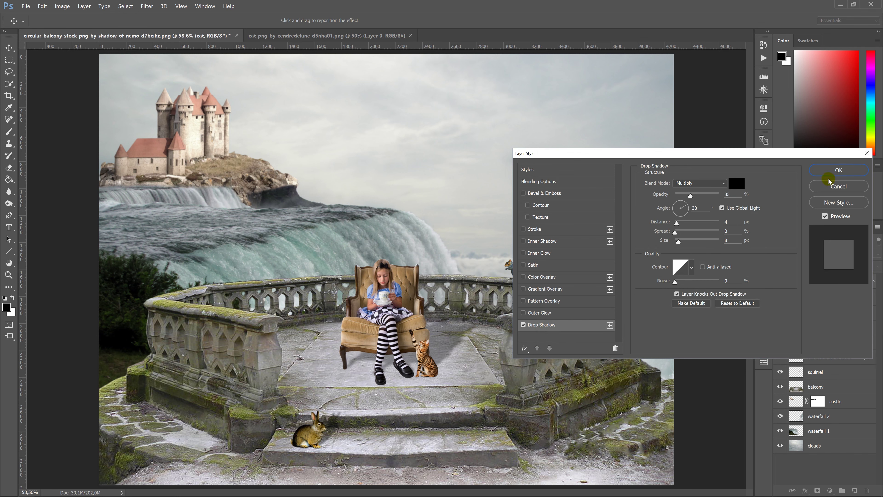
left_click(834, 171)
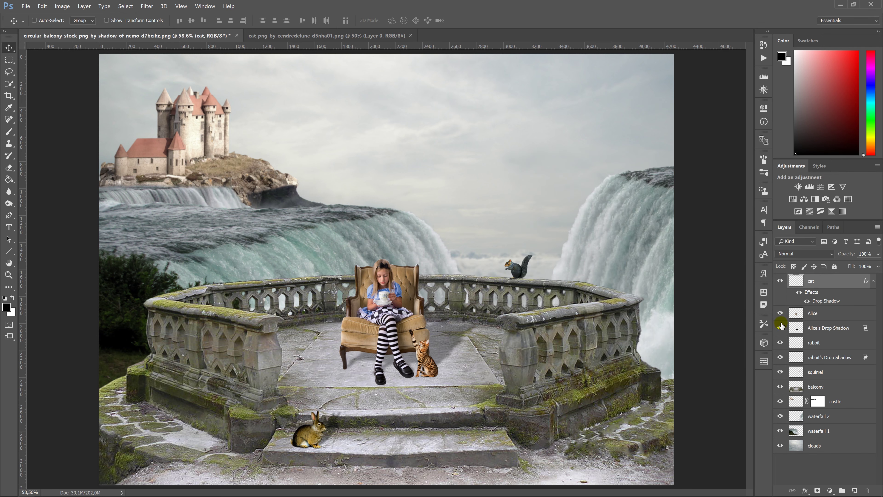
right_click(832, 295)
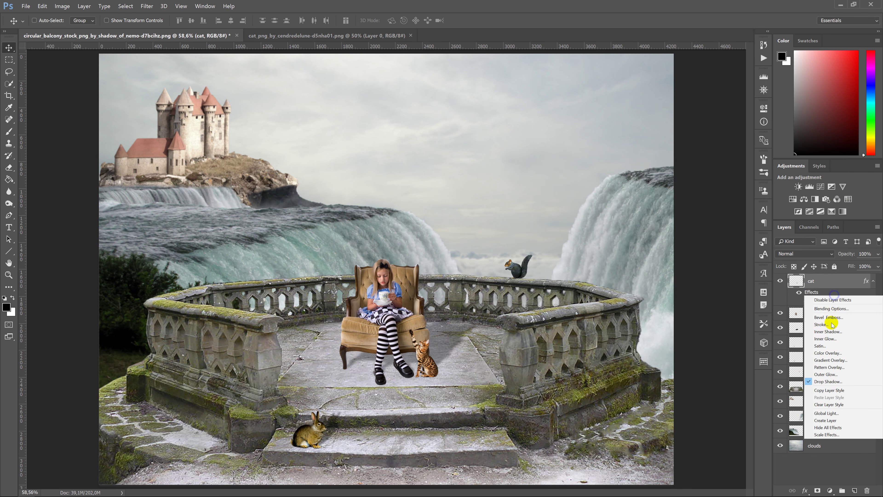
left_click(830, 421)
left_click(420, 179)
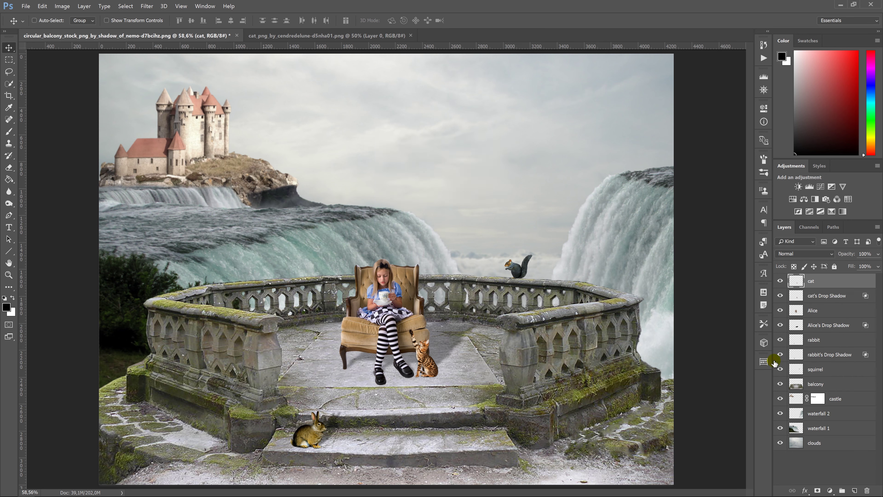
Step: Shift the cat's shadow right and warp it to lie along the floor
left_click(820, 304)
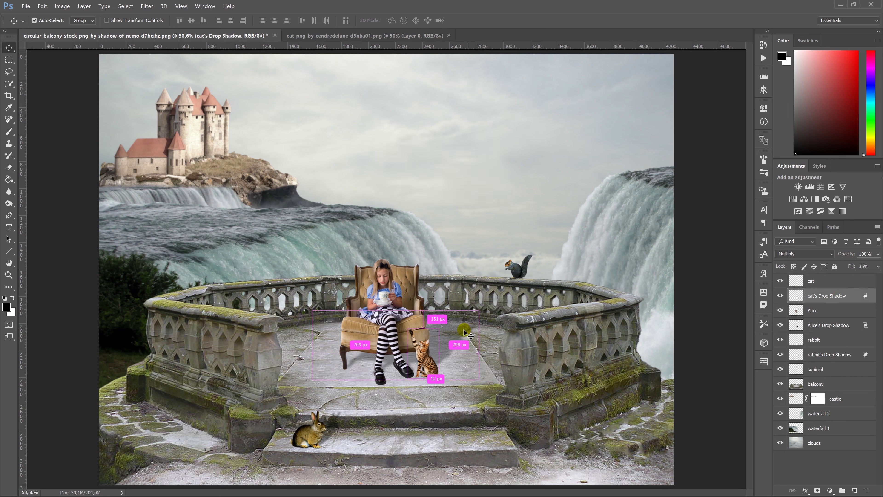
key("ctrl+t")
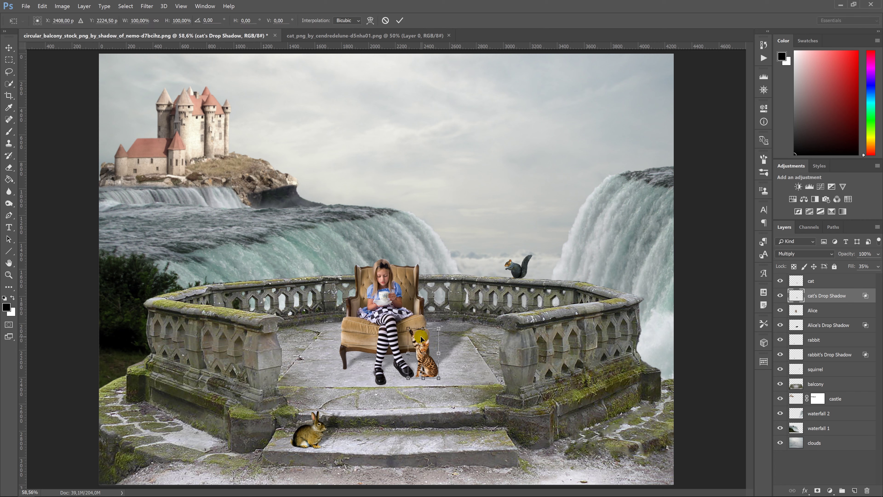
left_click_drag(423, 340, 427, 343)
key("shift+Right")
left_click_drag(429, 347, 429, 360)
right_click(426, 361)
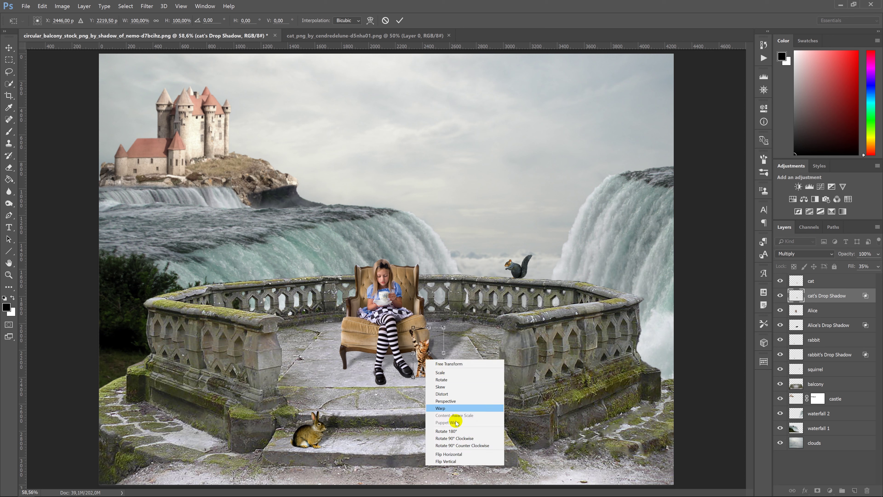
left_click(452, 407)
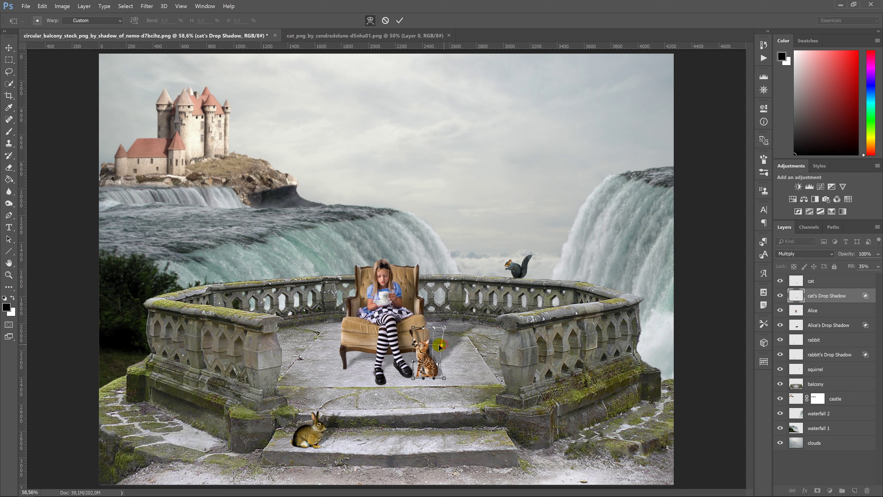
left_click_drag(436, 339, 432, 342)
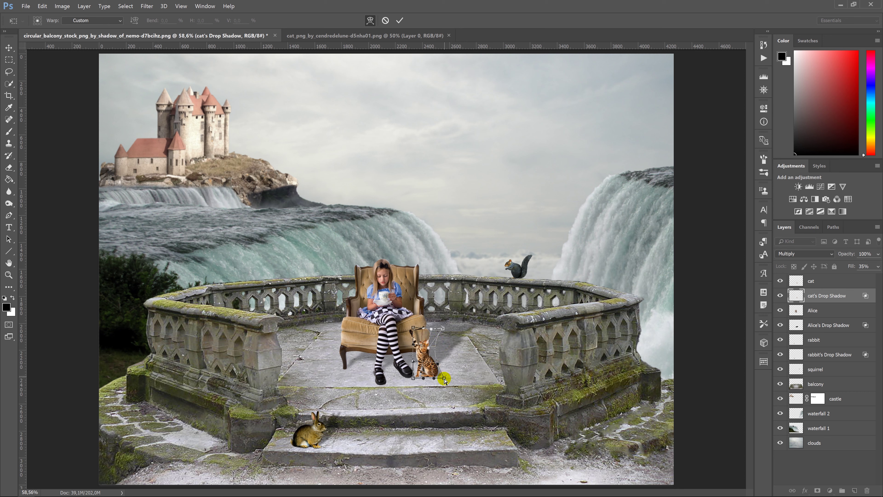
left_click_drag(443, 379, 439, 376)
left_click(424, 351)
left_click(399, 21)
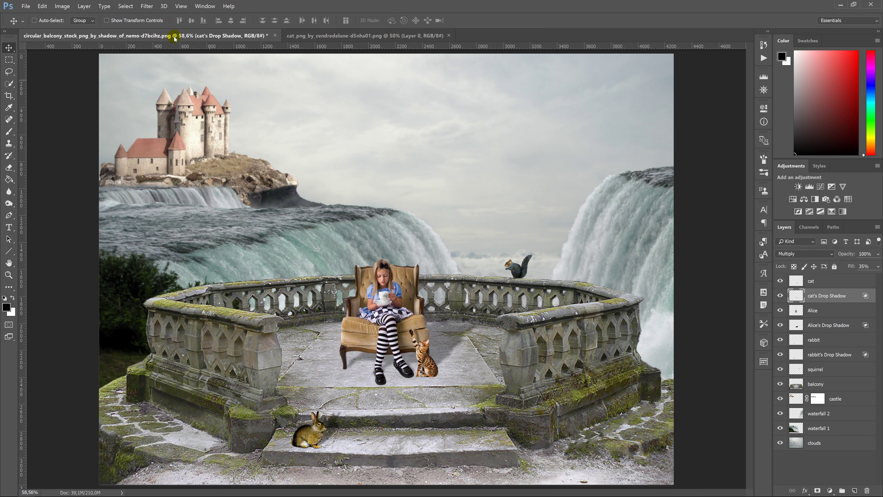
Step: Soften the shadow with a 4 px Gaussian Blur and close the cat source image
left_click(151, 10)
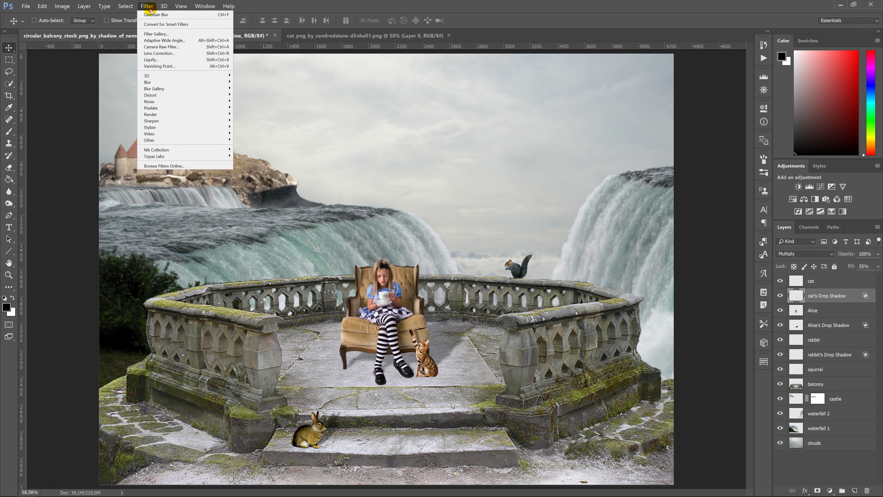
left_click(153, 82)
left_click(118, 109)
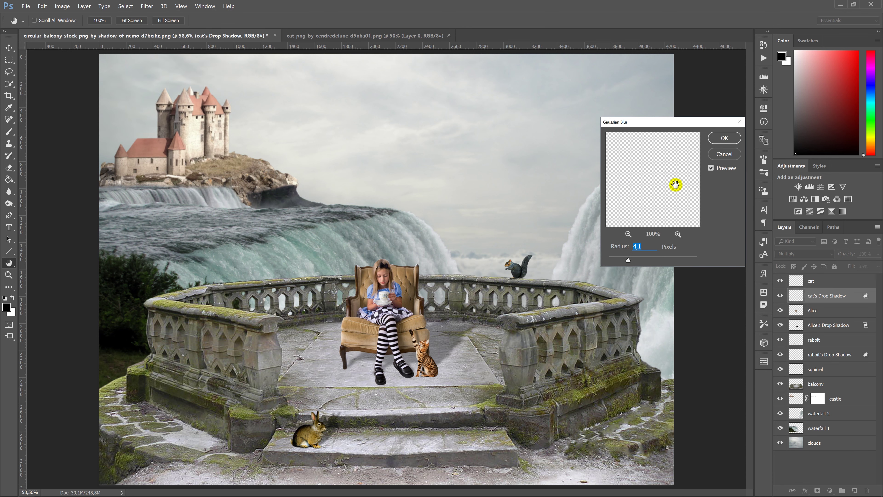
type("4")
left_click(724, 138)
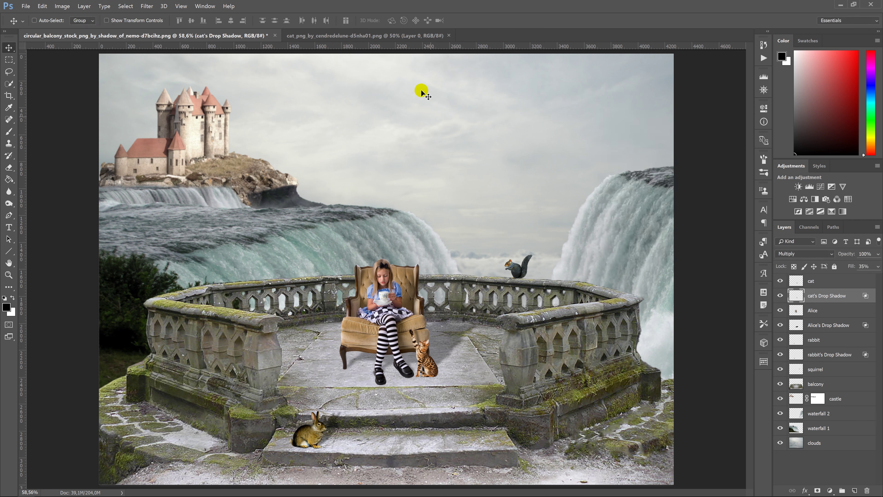
left_click(449, 36)
right_click(449, 36)
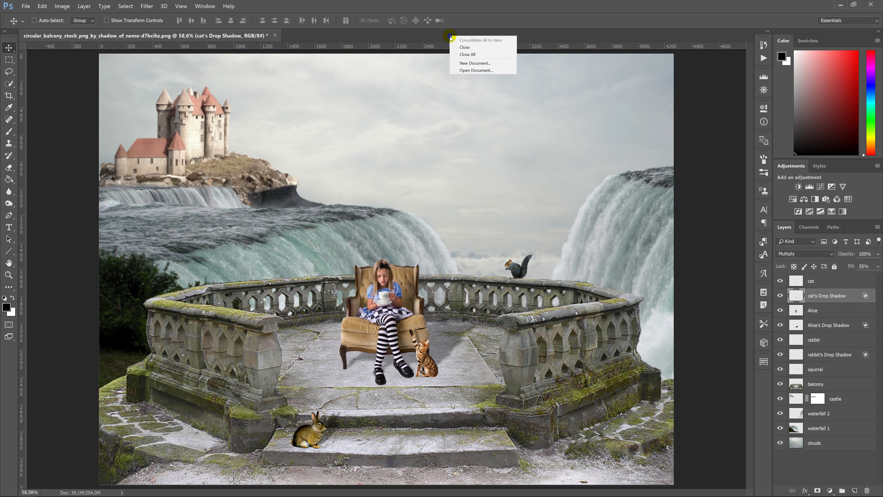
Step: Bring the seagulls image into the composite, scaled to about 39%, right of centre in the sky
left_click(464, 71)
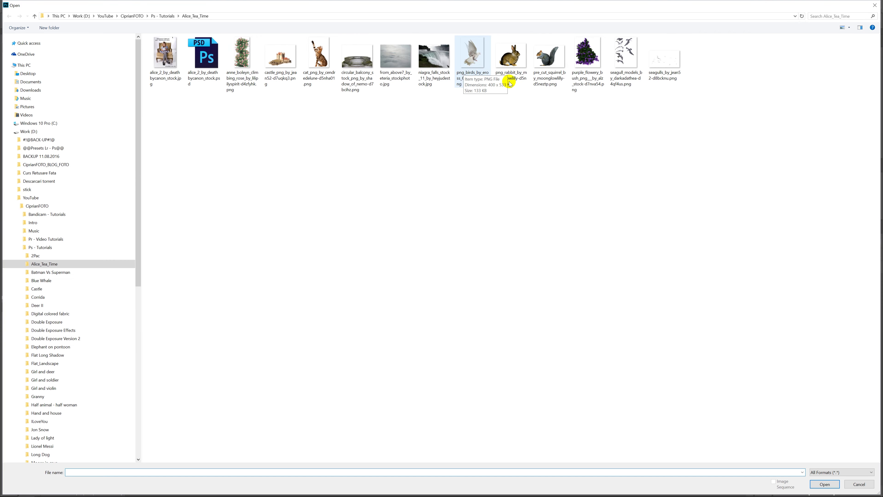
double_click(662, 62)
left_click_drag(314, 254, 231, 56)
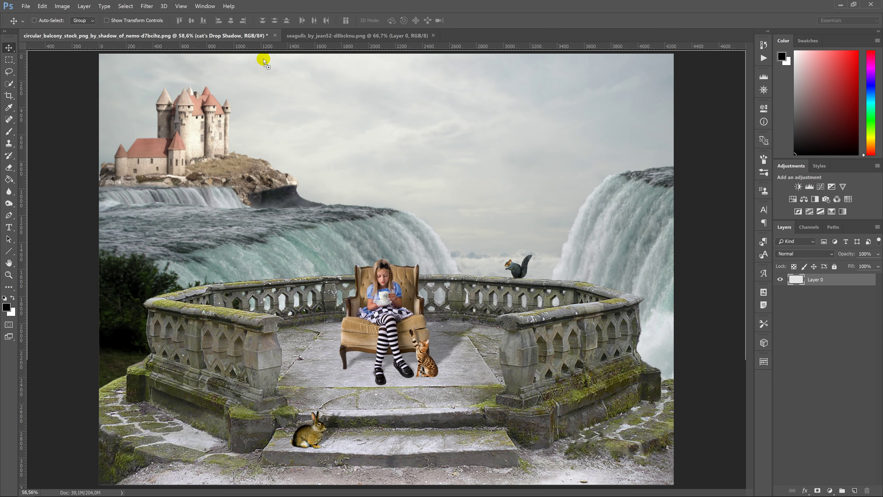
mouse_move(228, 38)
left_mouse_down()
mouse_move(400, 170)
mouse_move(385, 169)
left_mouse_up()
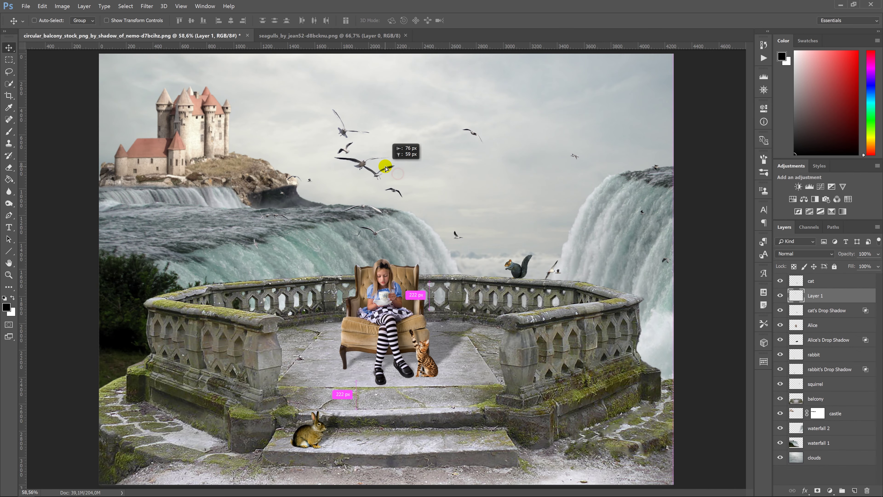
key("ctrl+t")
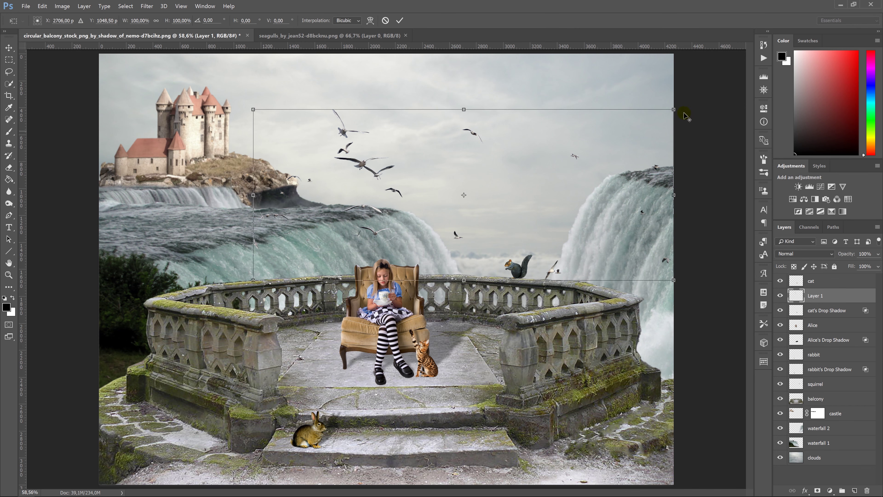
left_click_drag(675, 108, 545, 161)
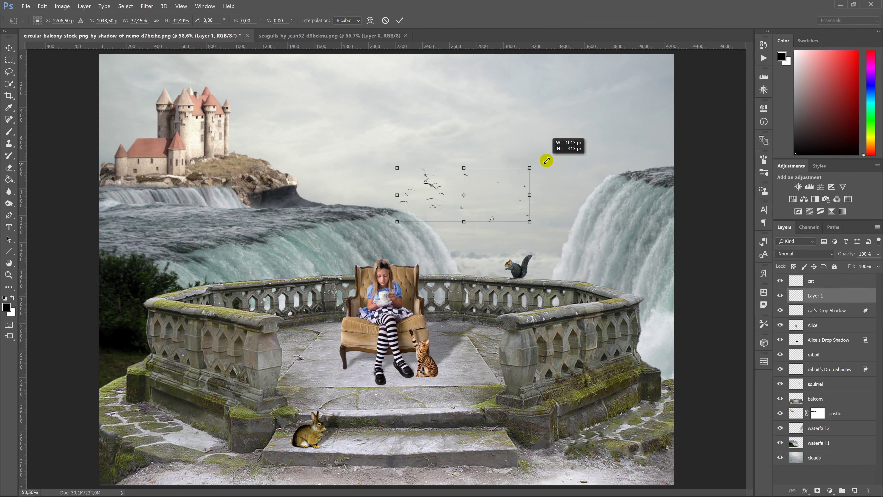
mouse_move(494, 203)
left_mouse_down()
mouse_move(574, 233)
mouse_move(545, 196)
left_mouse_up()
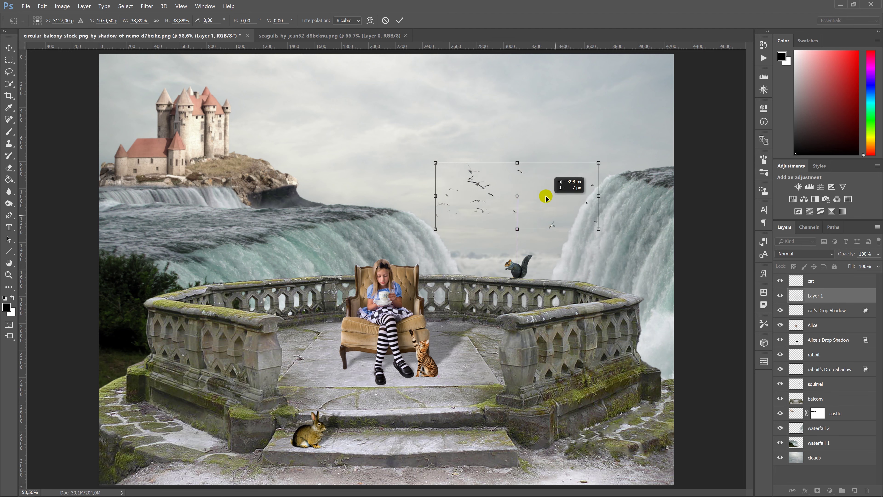
key("Return")
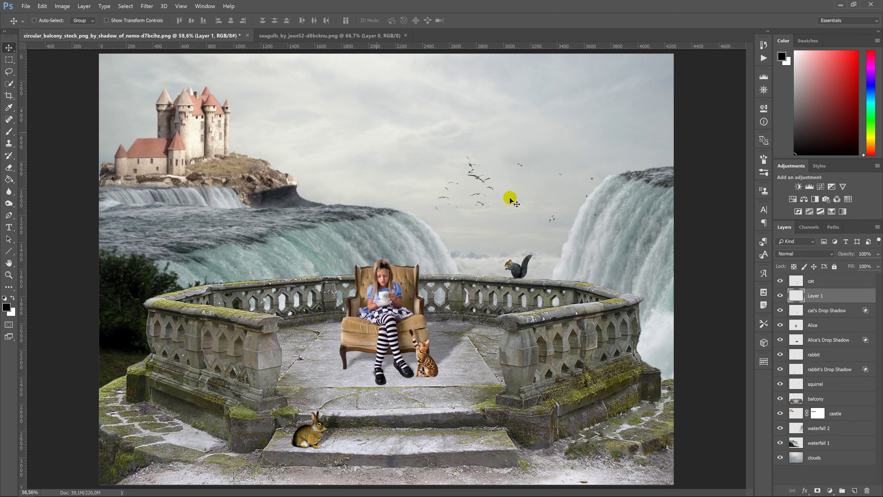
Step: Name the layer seagulls, soften it with a slight Gaussian Blur, and close its source
left_click(814, 303)
double_click(815, 296)
type("seagulls")
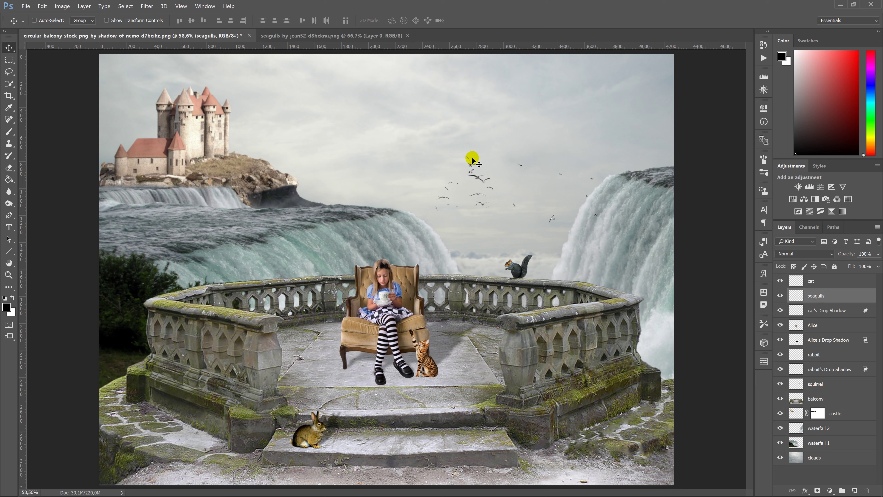
left_click(147, 6)
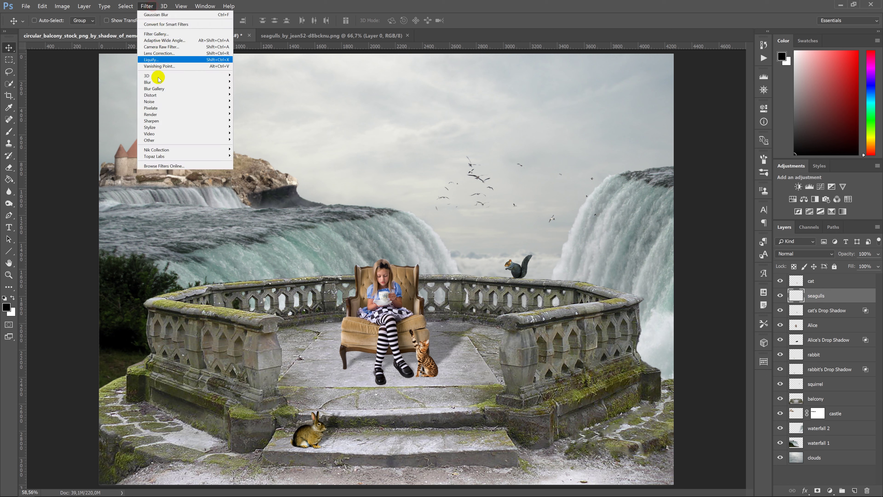
mouse_move(147, 81)
left_click(118, 108)
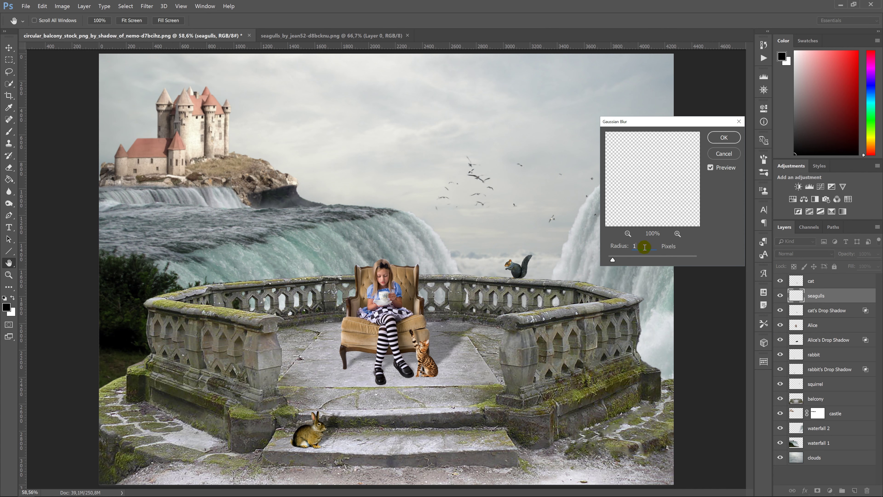
left_click(727, 138)
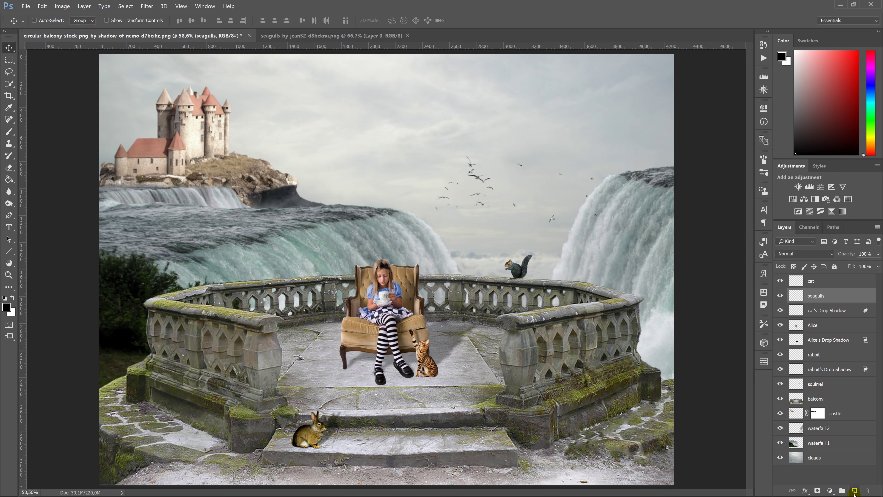
left_click(407, 36)
right_click(434, 36)
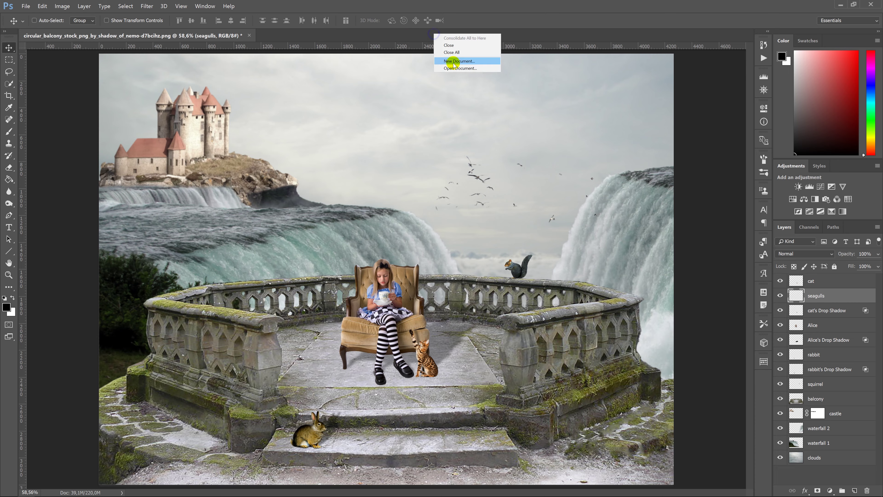
Step: Lasso one gull from the seagull_models image and move it into the balcony composite
left_click(452, 63)
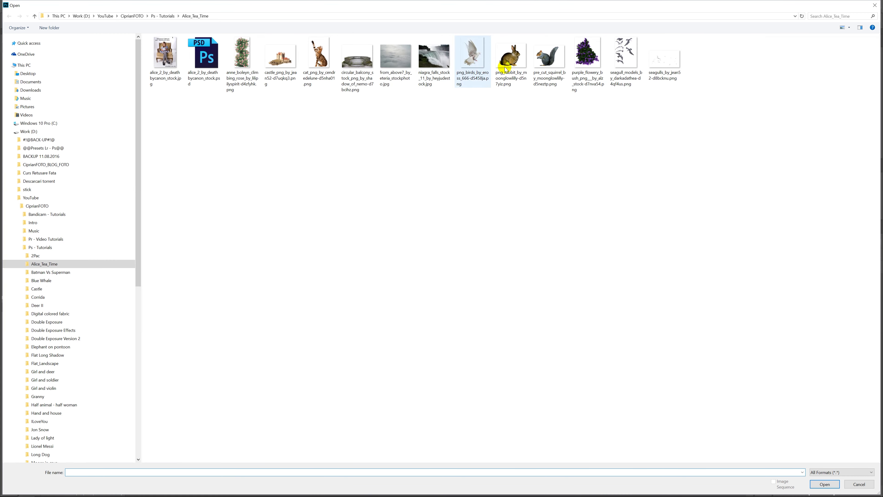
double_click(625, 62)
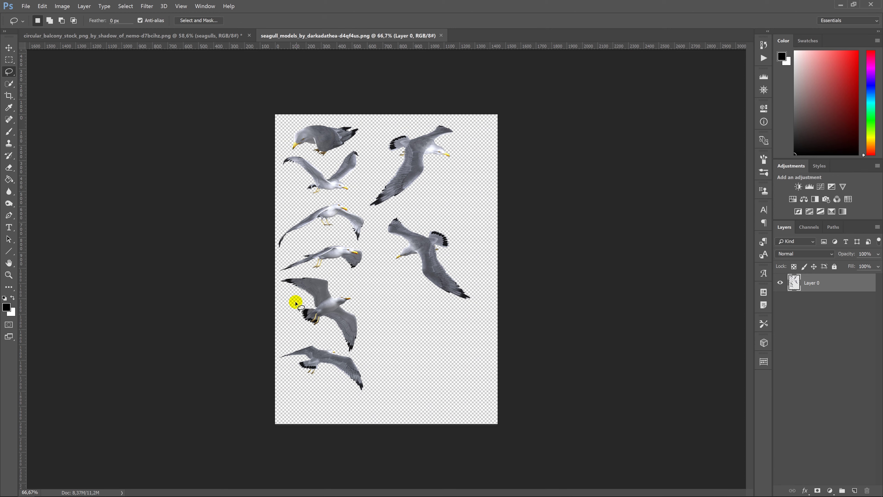
left_click_drag(284, 287, 336, 345)
mouse_move(350, 352)
left_mouse_down()
mouse_move(365, 354)
mouse_move(359, 292)
mouse_move(327, 275)
mouse_move(281, 279)
mouse_move(284, 289)
left_mouse_up()
key("v")
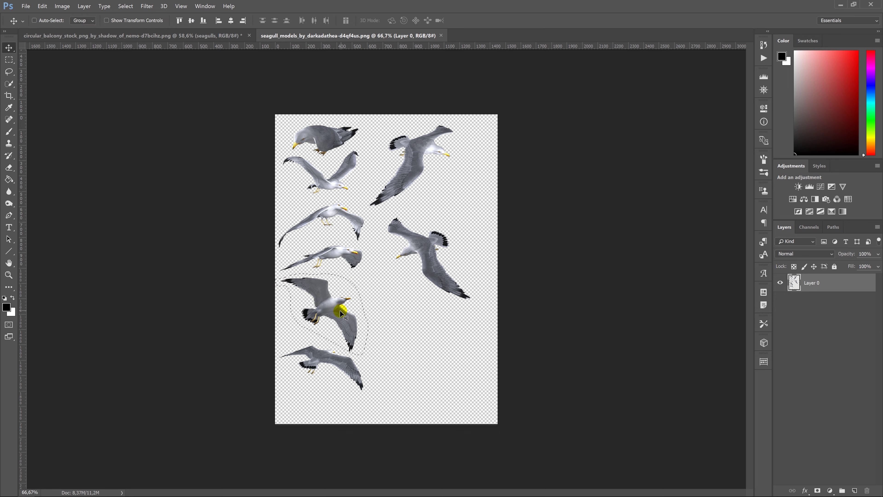
mouse_move(340, 310)
left_mouse_down()
mouse_move(221, 23)
mouse_move(325, 195)
mouse_move(337, 192)
left_mouse_up()
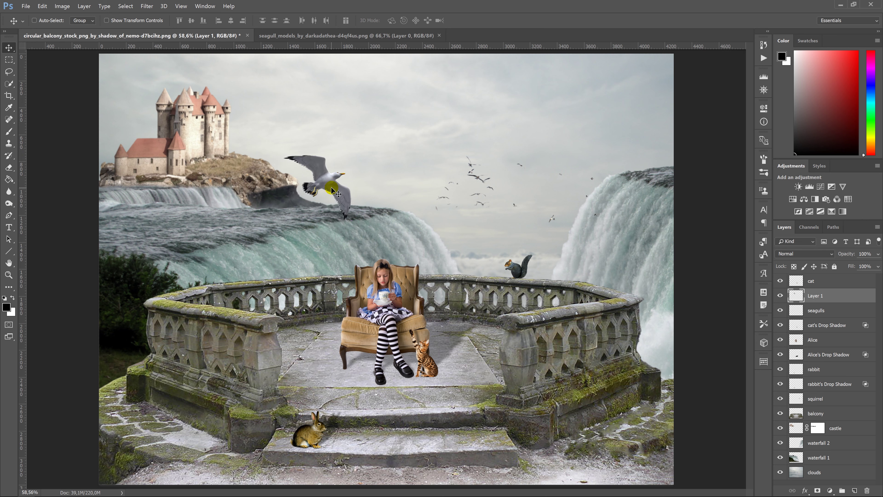
Step: Scale the gull to about 33% and place it just above the waterfall edge
key("ctrl+t")
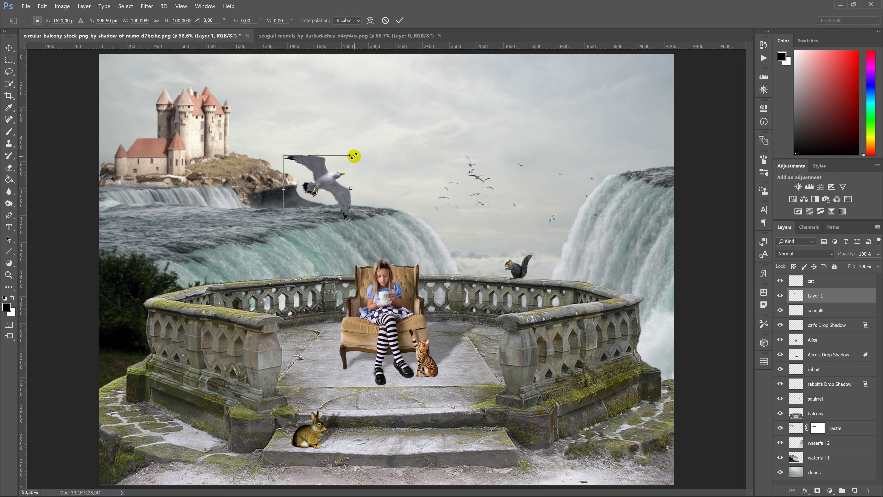
left_click_drag(351, 154, 331, 173)
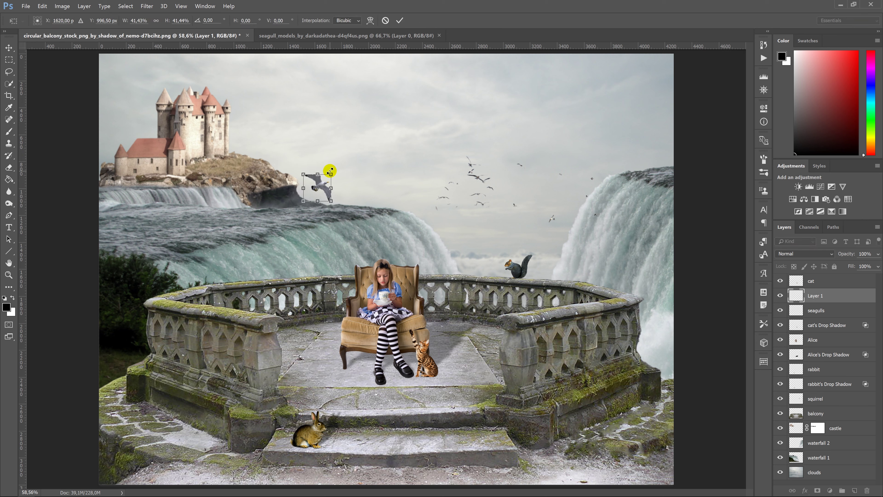
left_click_drag(331, 174, 328, 177)
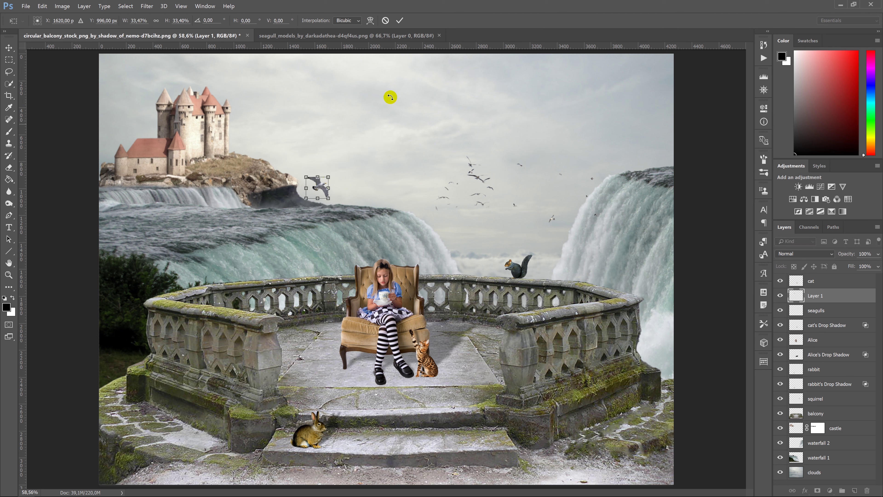
left_click(399, 20)
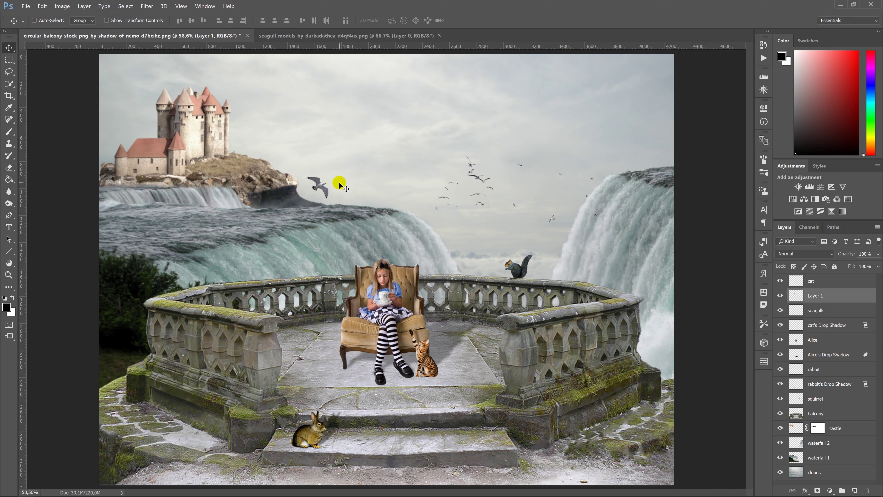
left_click_drag(328, 196, 372, 238)
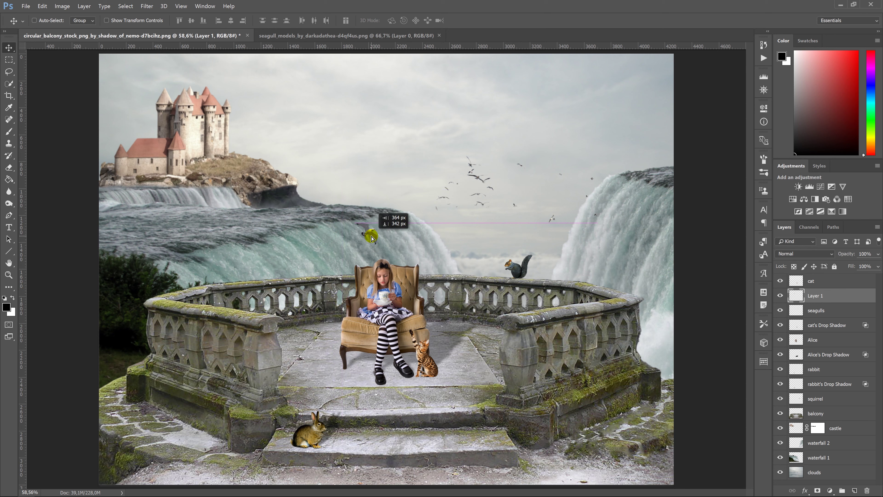
left_click_drag(372, 238, 371, 238)
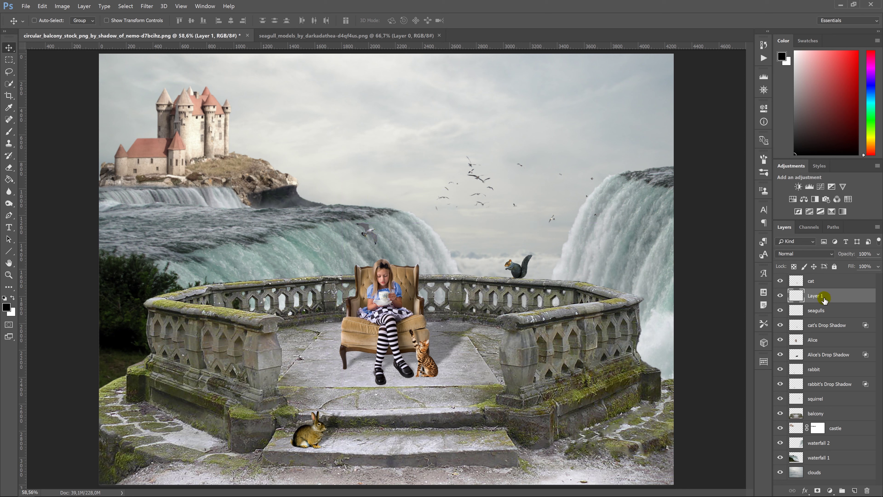
Step: Name the gull's layer seagull and close the seagull_models document
double_click(814, 295)
type("l")
key("Return")
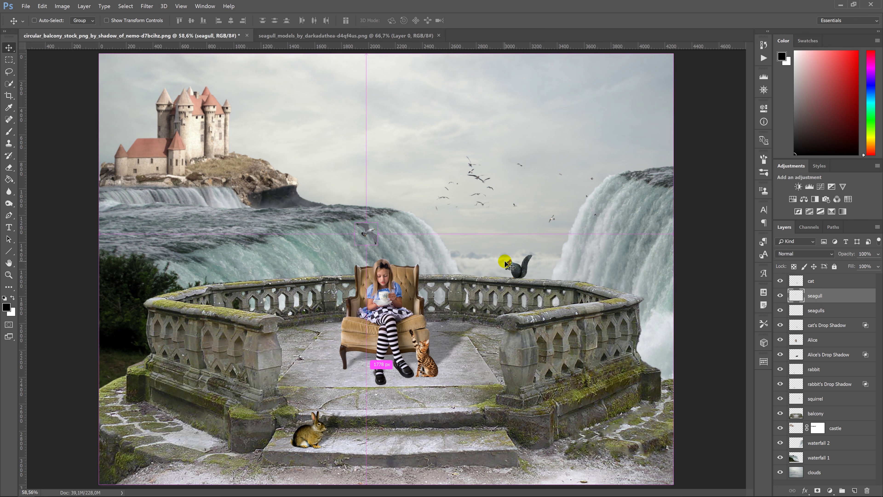
left_click(439, 36)
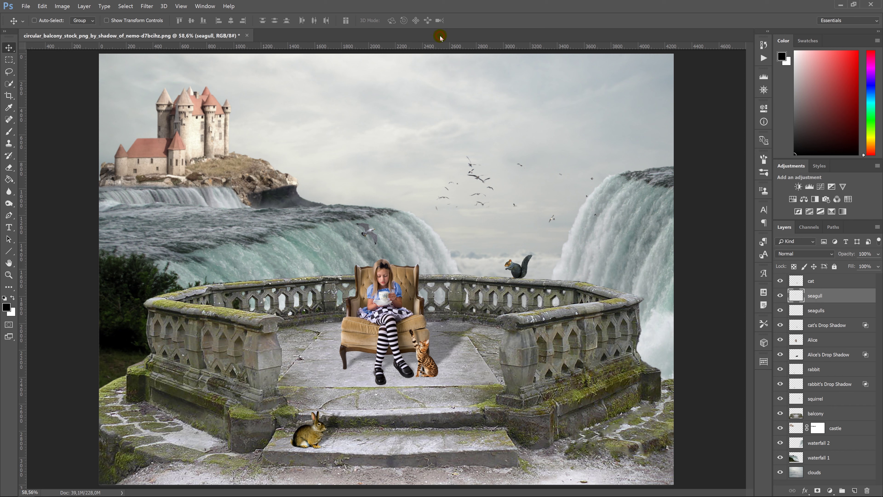
Step: Bring the white dove from png_birds in beside the left bushes, on a layer named pigeon
right_click(440, 36)
left_click(459, 70)
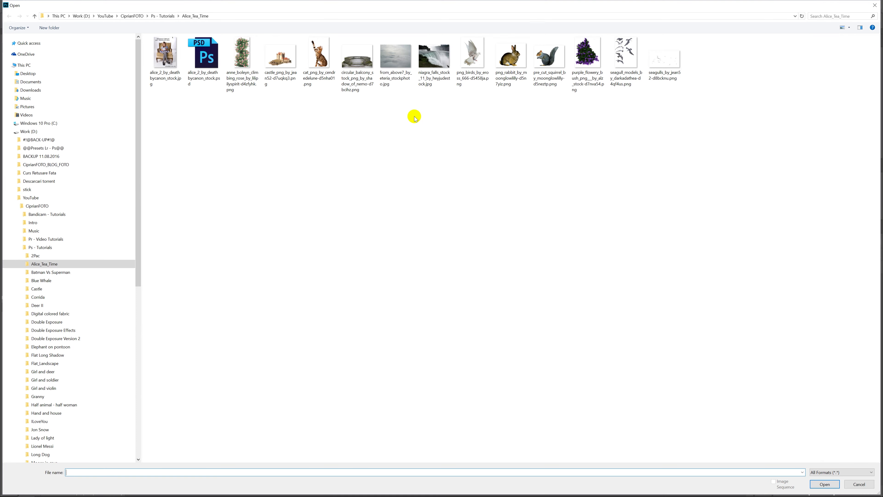
double_click(472, 57)
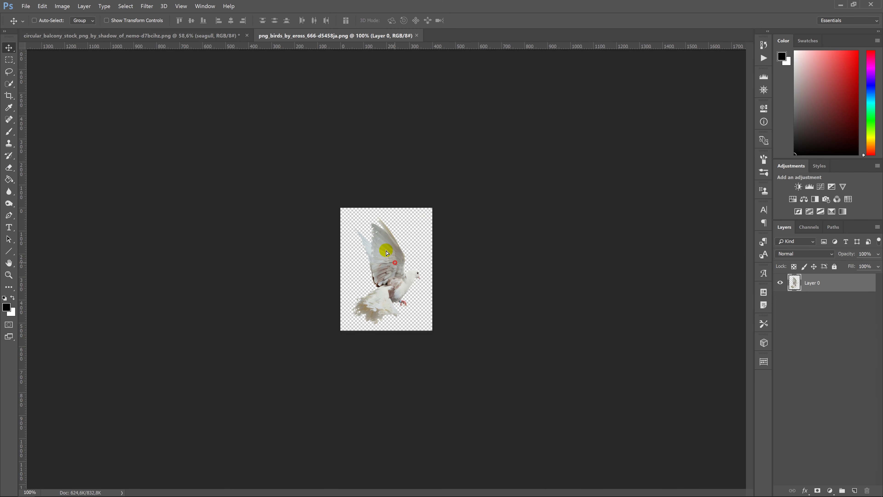
left_click_drag(387, 252, 183, 211)
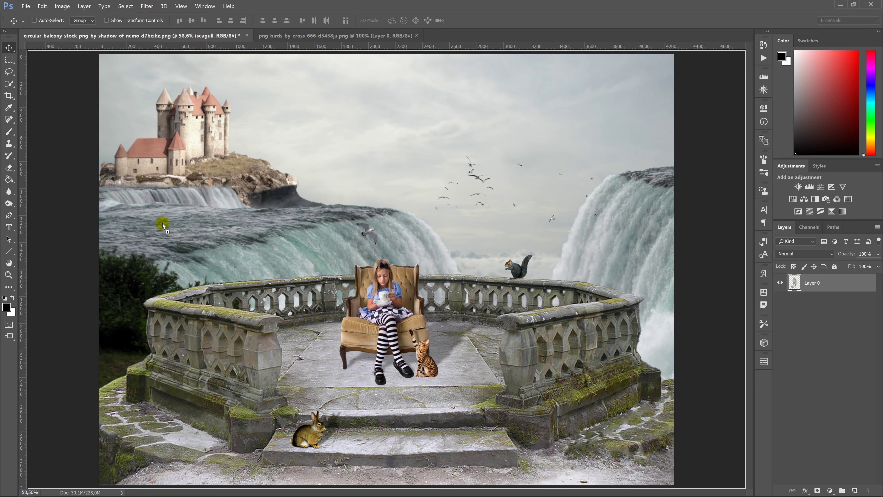
left_click_drag(116, 270, 134, 274)
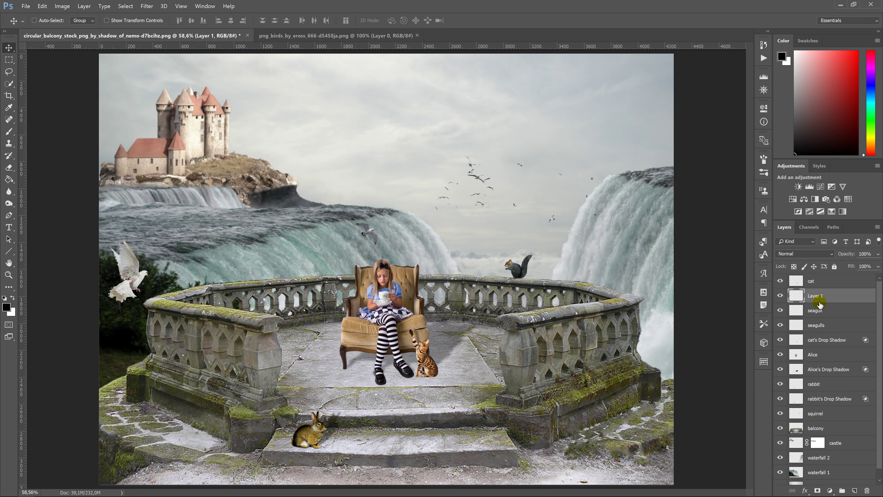
double_click(817, 295)
type("on")
key("Return")
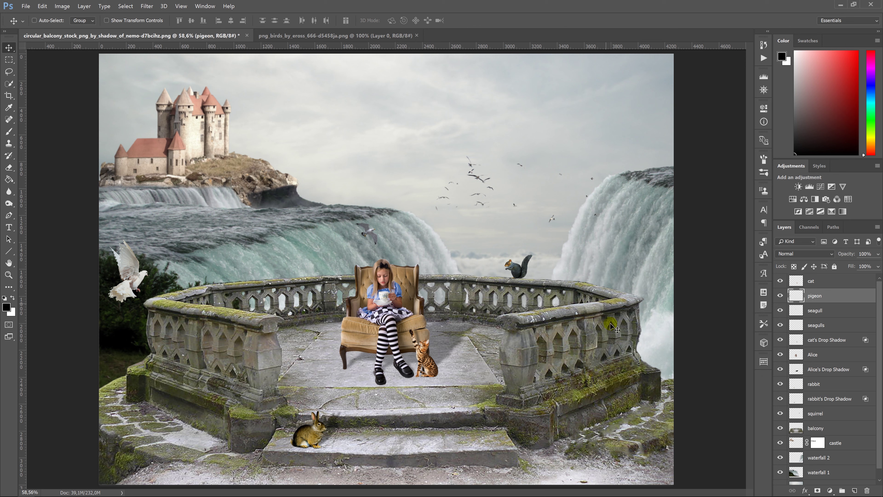
Step: Darken the pigeon's body and wing with the Burn tool, then close the bird source
left_click(9, 203)
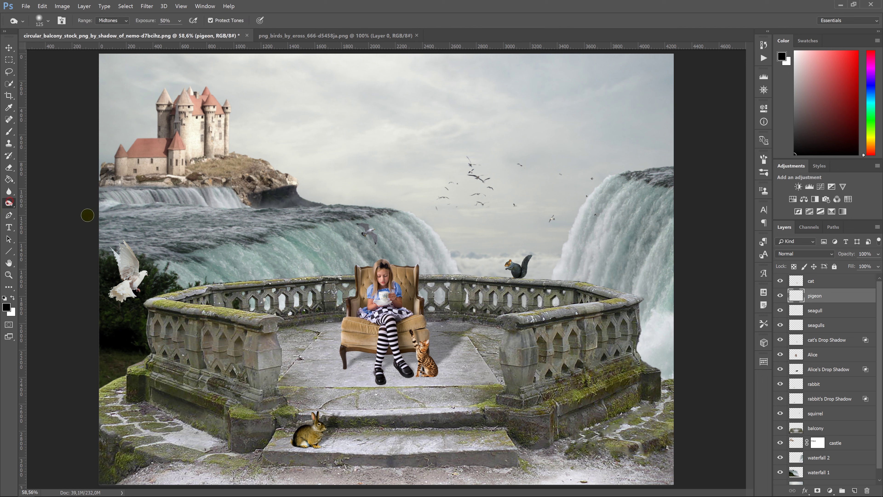
left_click(121, 241)
left_click_drag(139, 274, 117, 300)
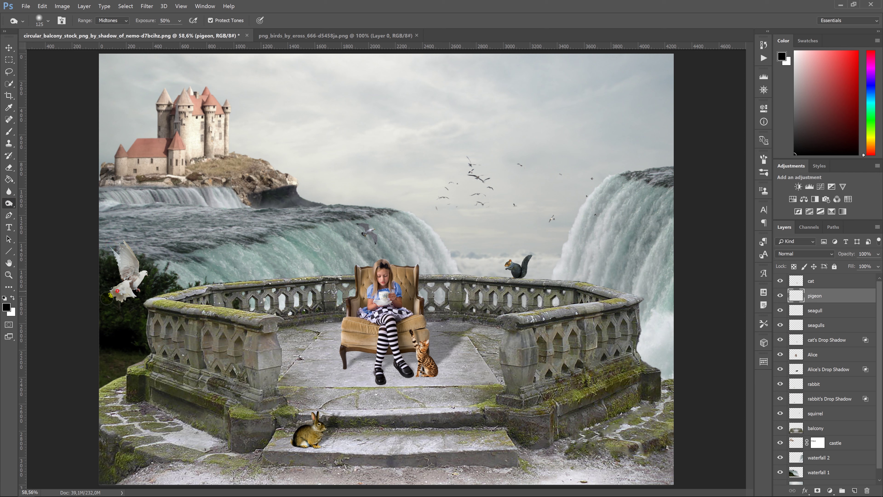
left_click_drag(124, 243, 141, 279)
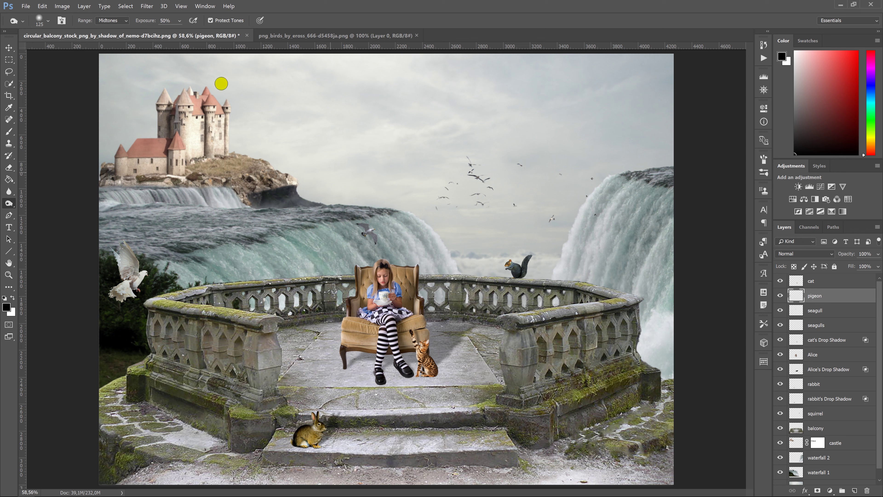
left_click(417, 35)
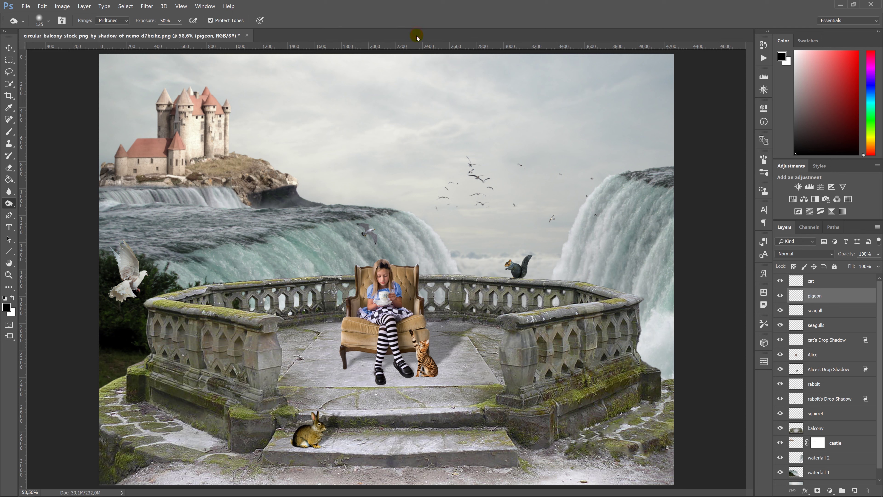
Step: Open the climbing rose image and drag the rose bush into the balcony composite
left_click(9, 51)
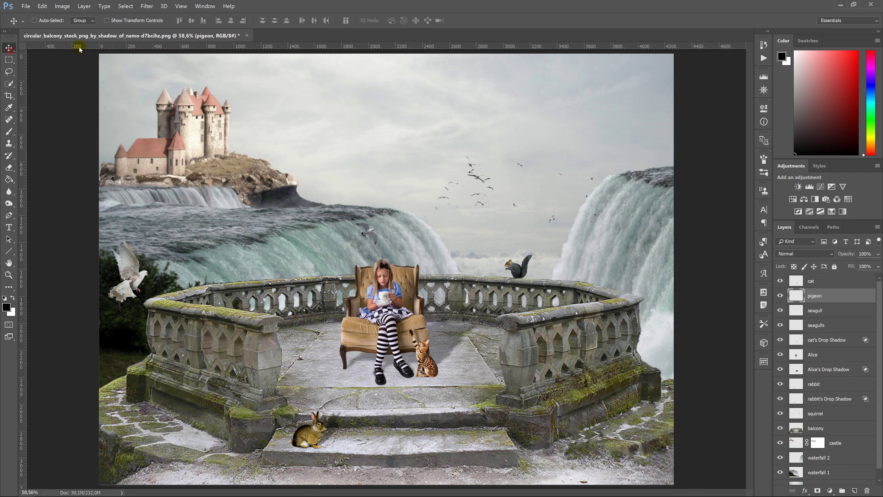
right_click(317, 34)
left_click(328, 63)
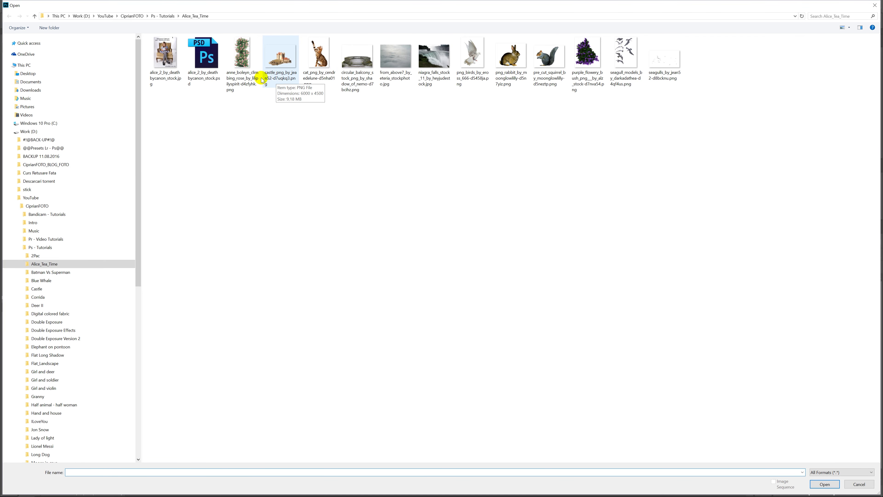
double_click(236, 81)
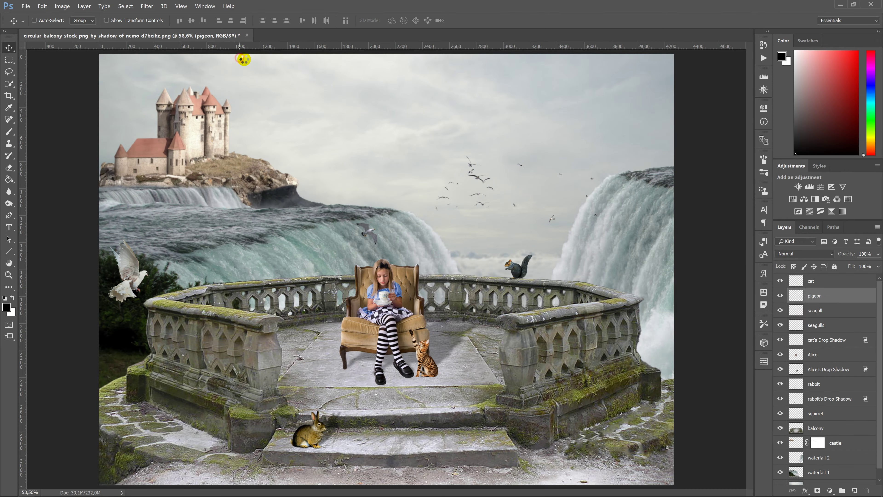
mouse_move(368, 134)
left_mouse_down()
mouse_move(235, 38)
mouse_move(620, 269)
left_mouse_up()
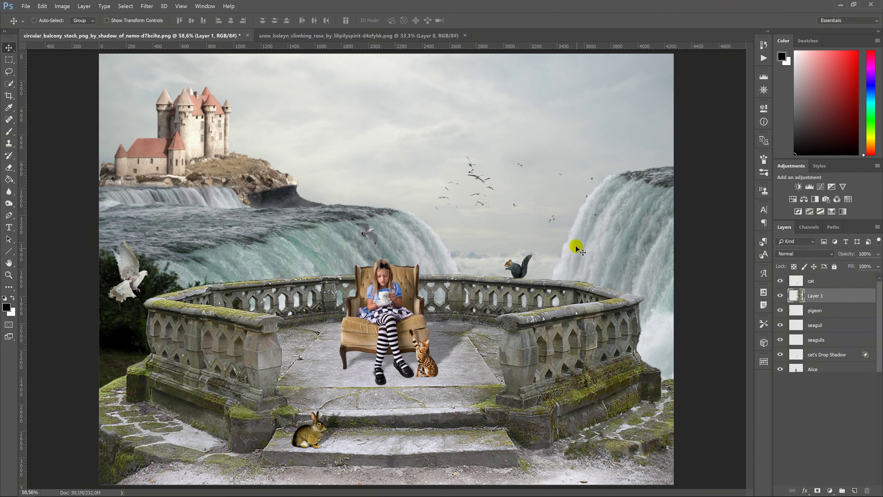
Step: Scale the rose bush to about 47% and fit it into the balcony's bottom-right corner
key("ctrl+t")
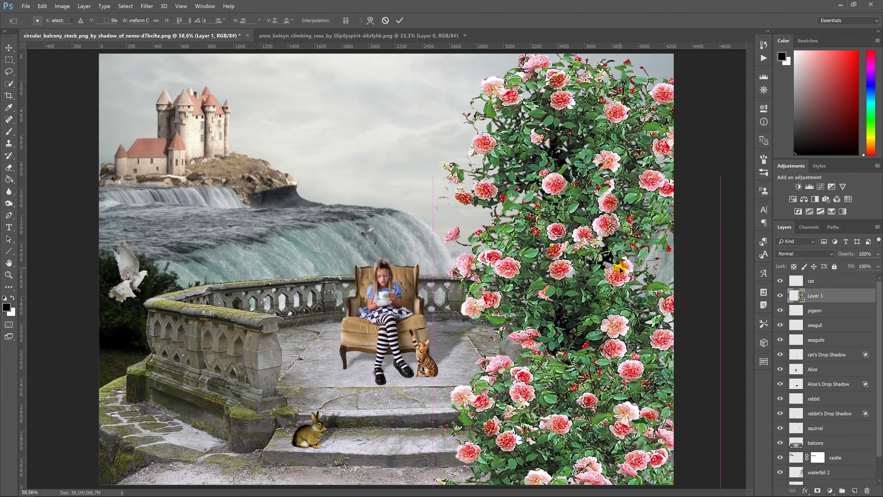
key("ctrl+minus")
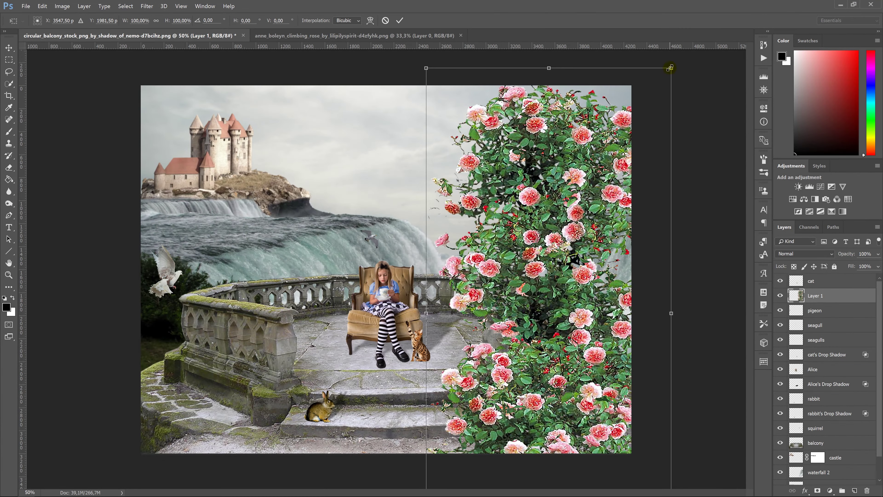
left_click_drag(666, 83, 617, 187)
mouse_move(570, 259)
left_mouse_down()
mouse_move(584, 284)
mouse_move(621, 288)
left_mouse_up()
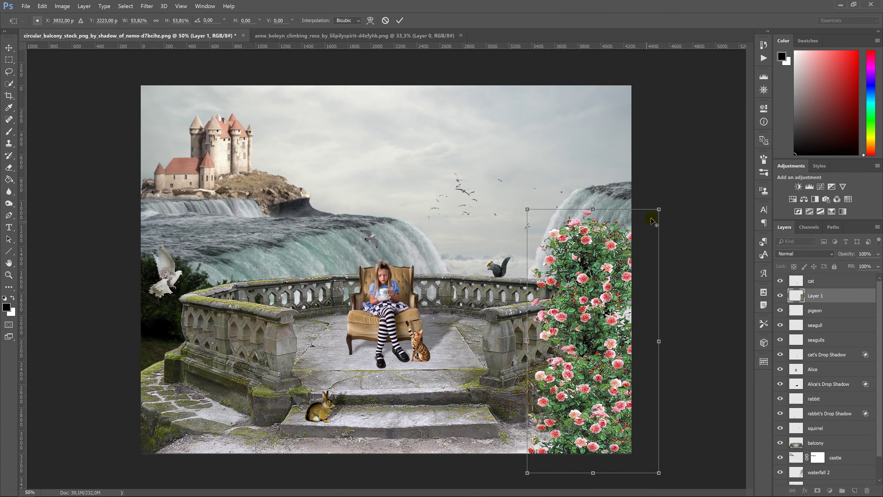
left_click_drag(660, 208, 641, 242)
left_click_drag(609, 290, 616, 306)
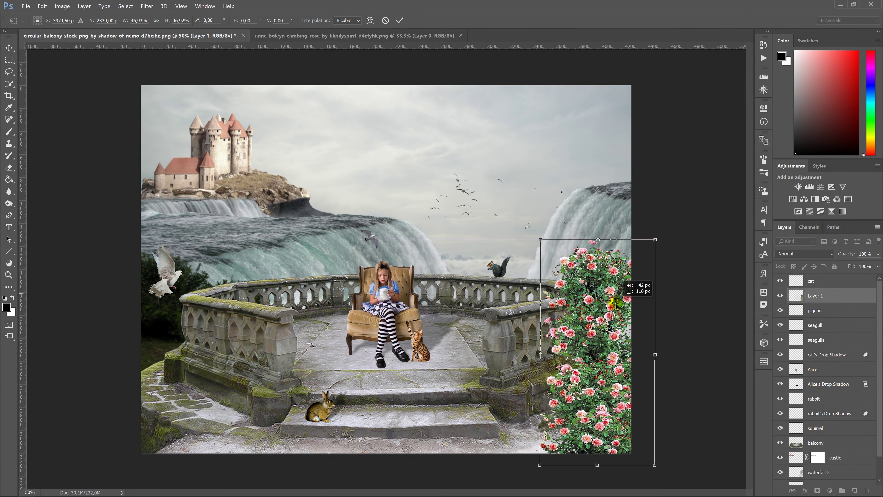
key("ctrl+plus")
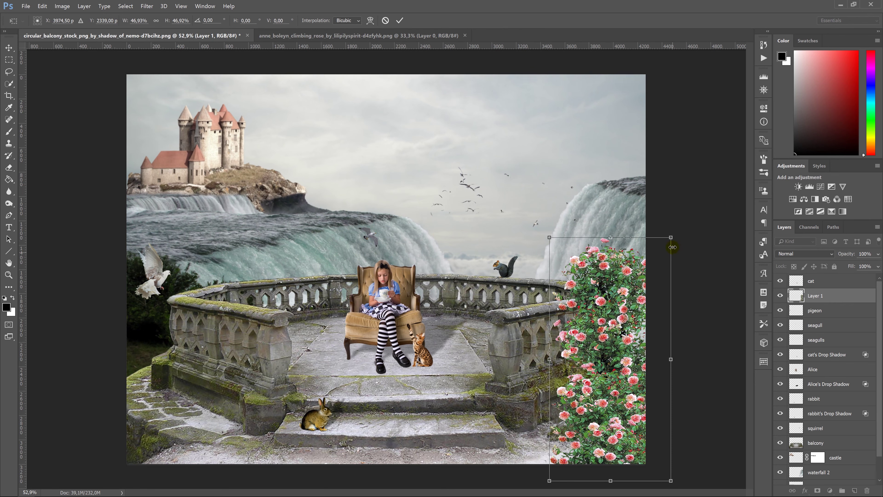
left_click_drag(631, 325, 629, 327)
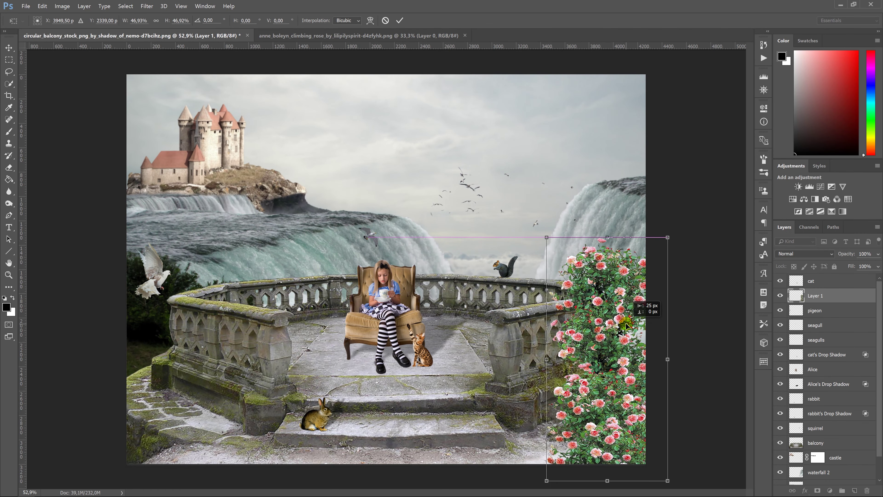
key("Return")
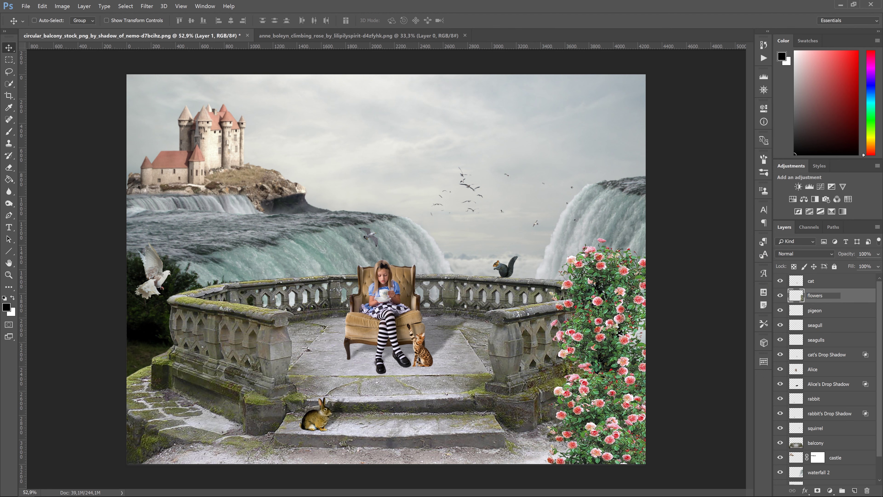
Step: Close the rose source and bring the purple_flowery_bush image into the composite
left_click(465, 35)
right_click(470, 37)
left_click(479, 65)
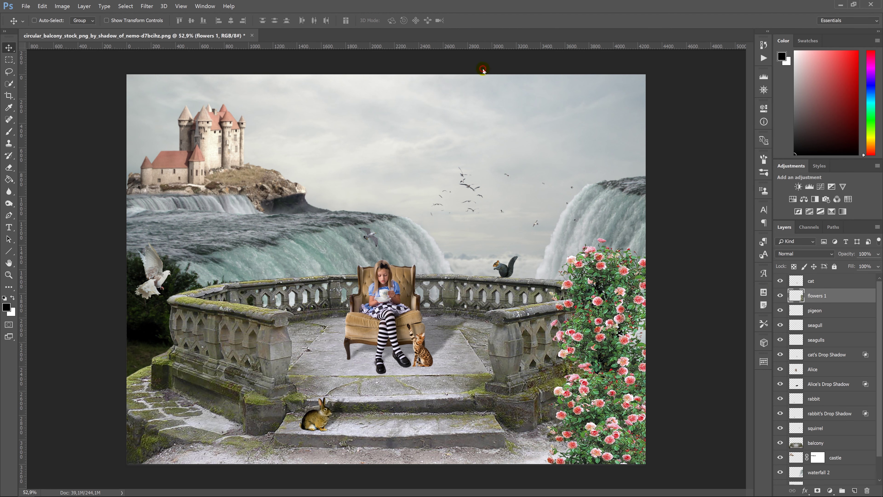
double_click(585, 57)
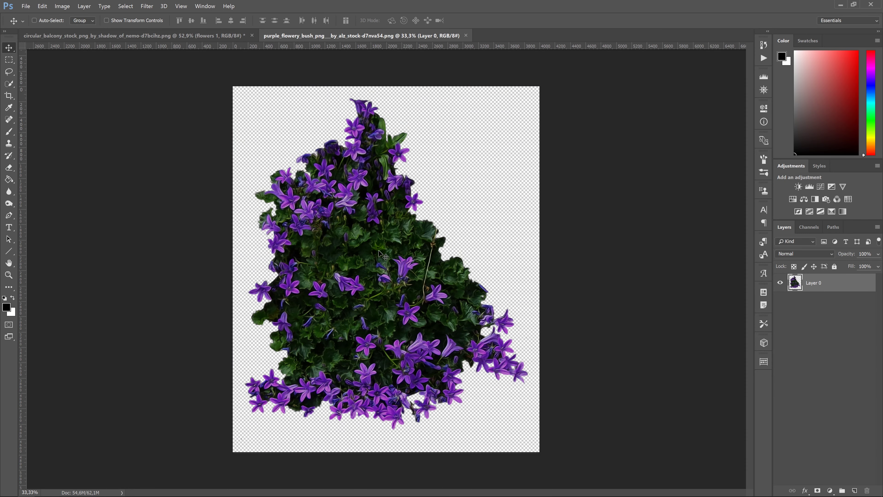
mouse_move(378, 250)
left_mouse_down()
mouse_move(241, 255)
mouse_move(226, 283)
left_mouse_up()
Step: Scale the purple bush to about 22% and place it in the bottom-left corner
key("ctrl+t")
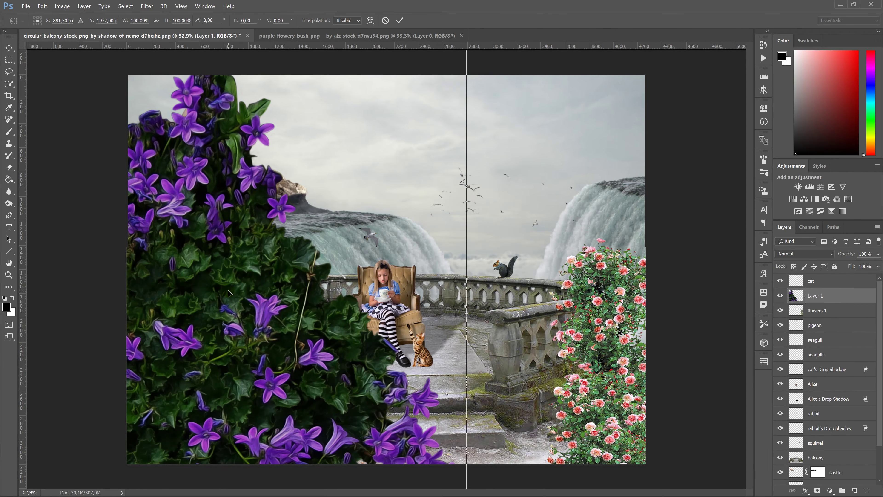
key("ctrl+minus")
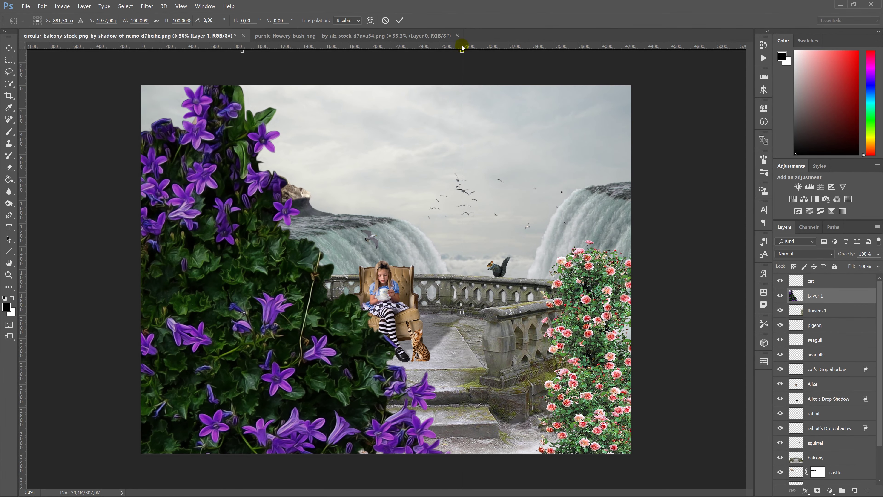
left_click_drag(462, 51, 320, 256)
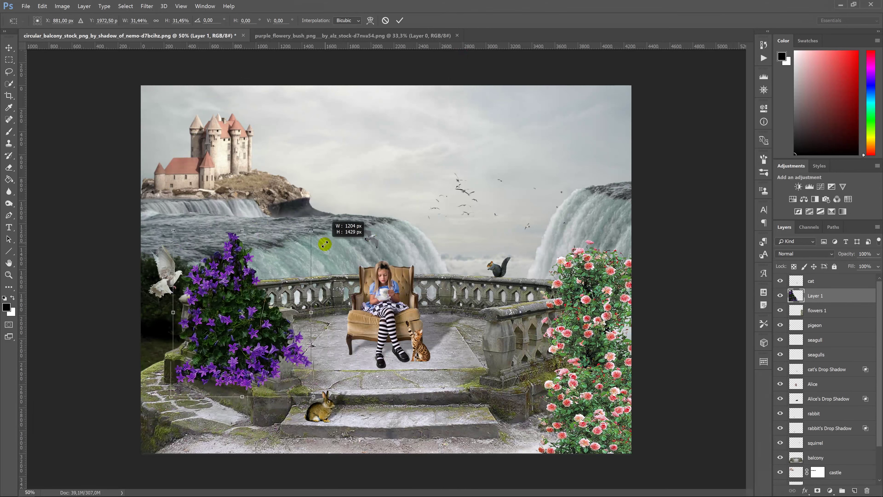
left_click_drag(320, 256, 291, 255)
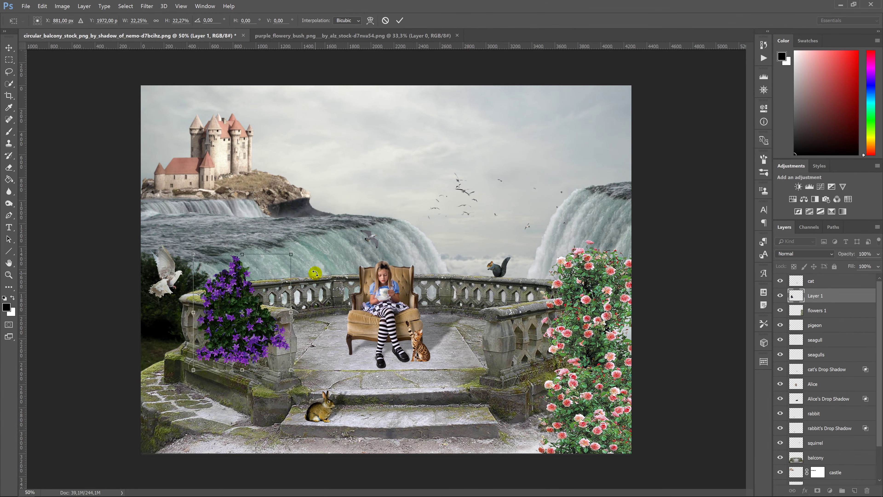
left_click_drag(234, 326, 188, 396)
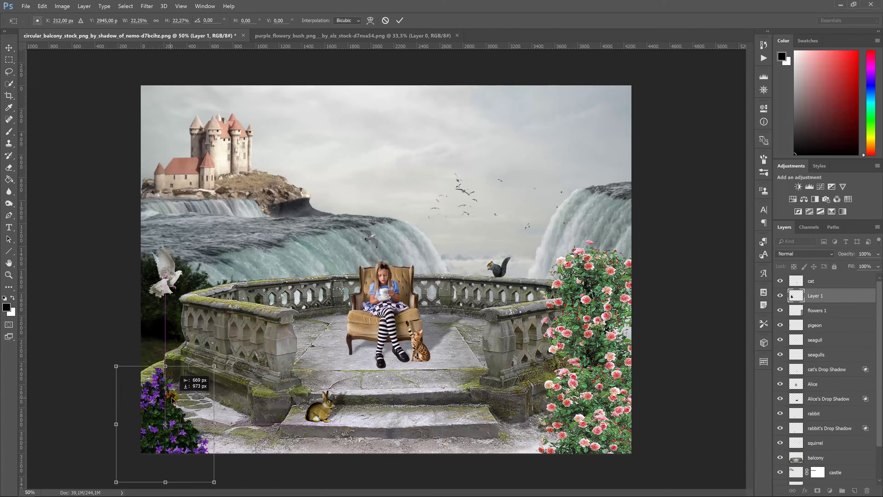
left_click_drag(188, 397, 187, 394)
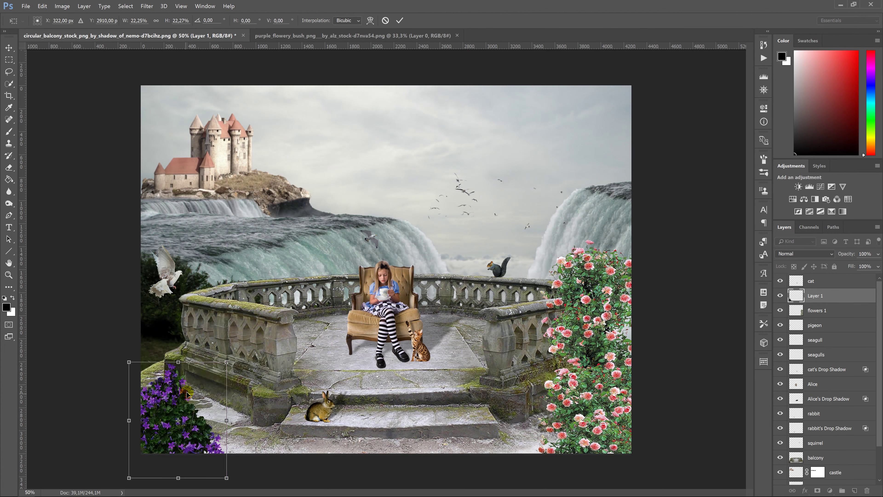
key("Return")
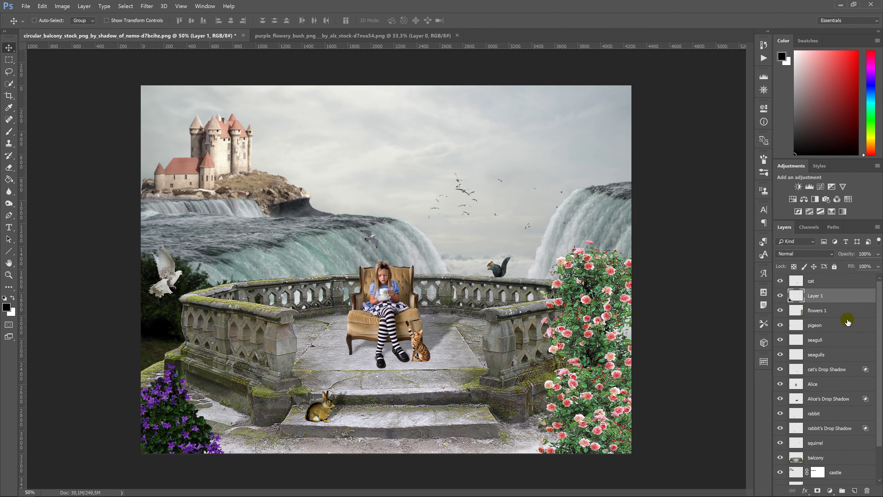
Step: Name the bush layer flowers 2, duplicate it as flowers 3, and shift the copy right
double_click(819, 296)
type("2")
key("Return")
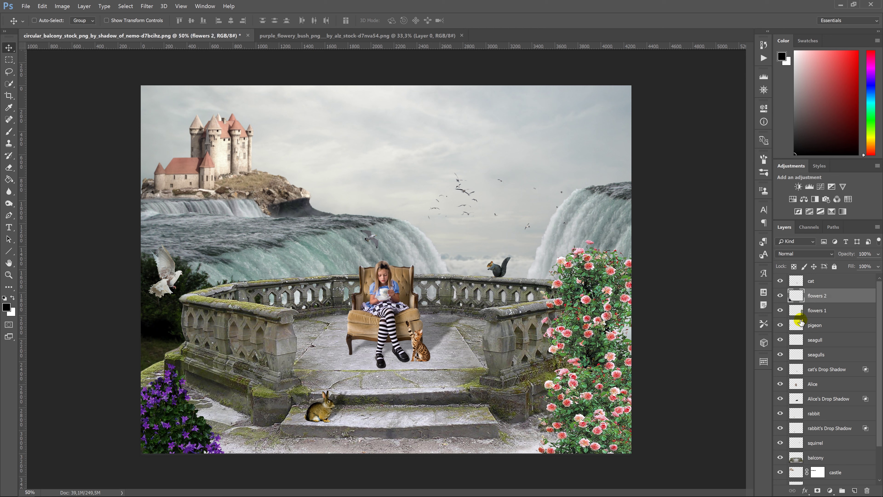
key("ctrl+j")
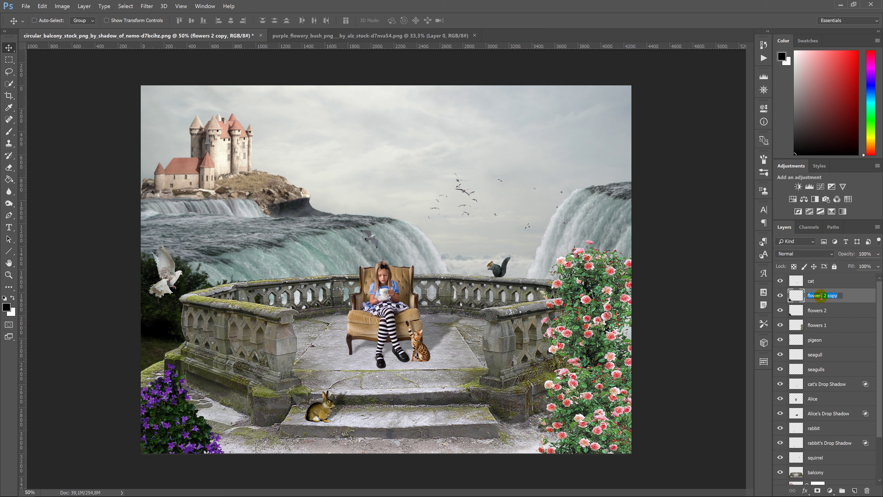
type("3")
key("Return")
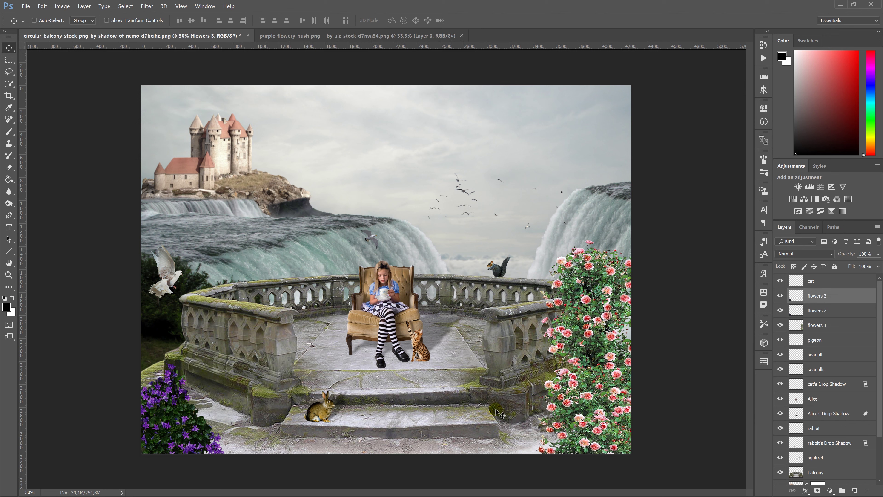
left_click_drag(187, 424, 228, 424)
Step: Flip flowers 3 horizontally, shrink it to about 65%, and nudge it lower
key("ctrl+t")
right_click(230, 424)
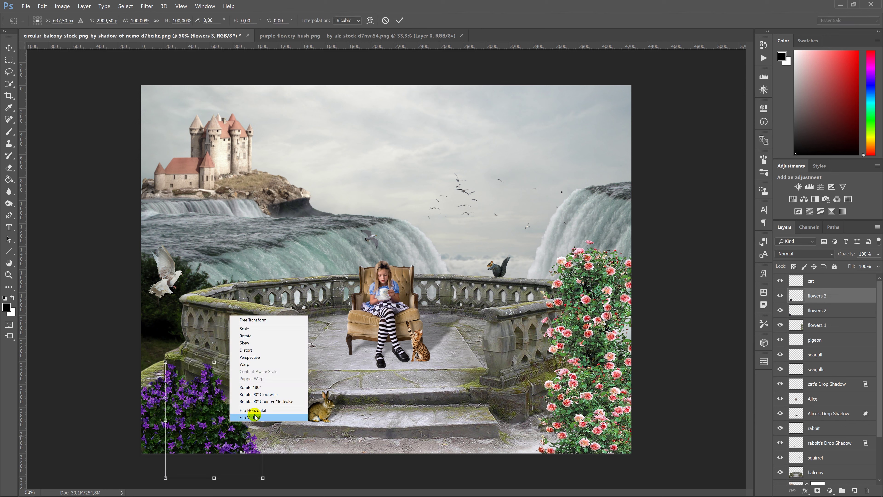
left_click(236, 412)
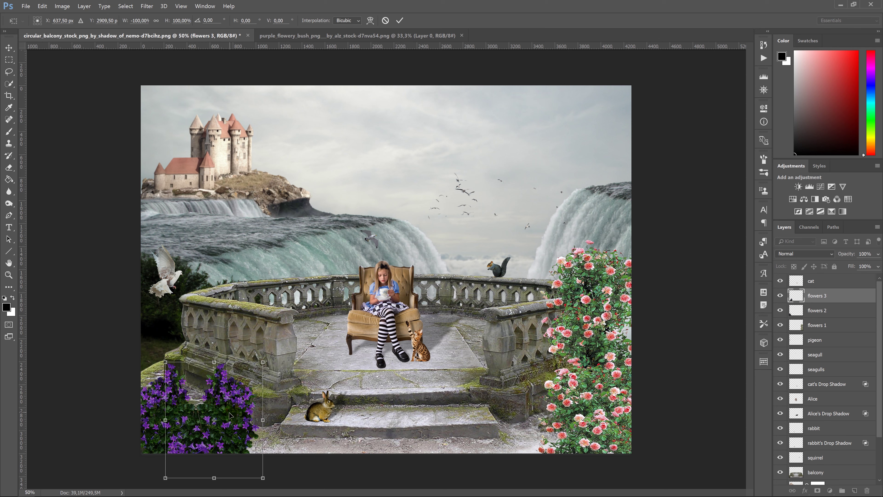
left_click_drag(263, 364, 245, 382)
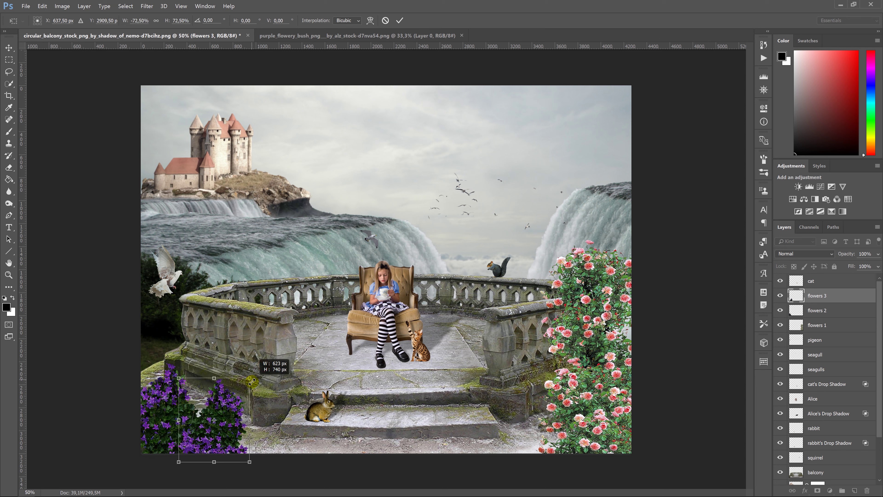
left_click_drag(226, 426, 222, 439)
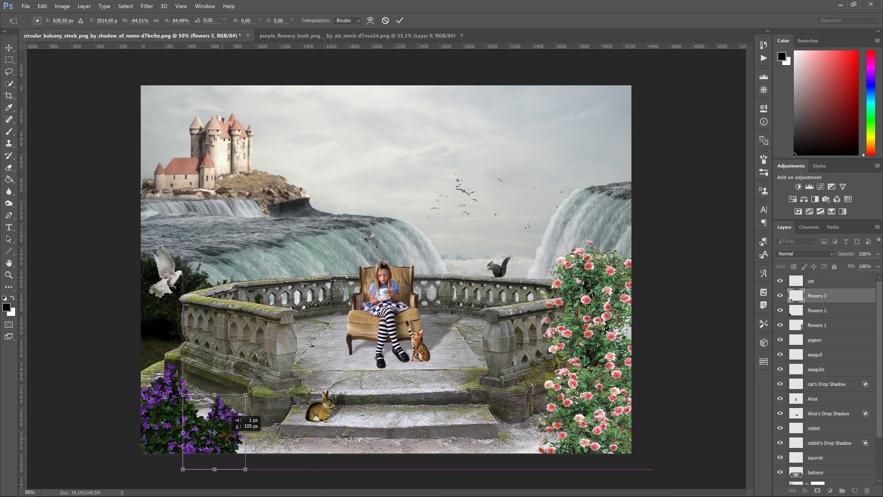
key("Return")
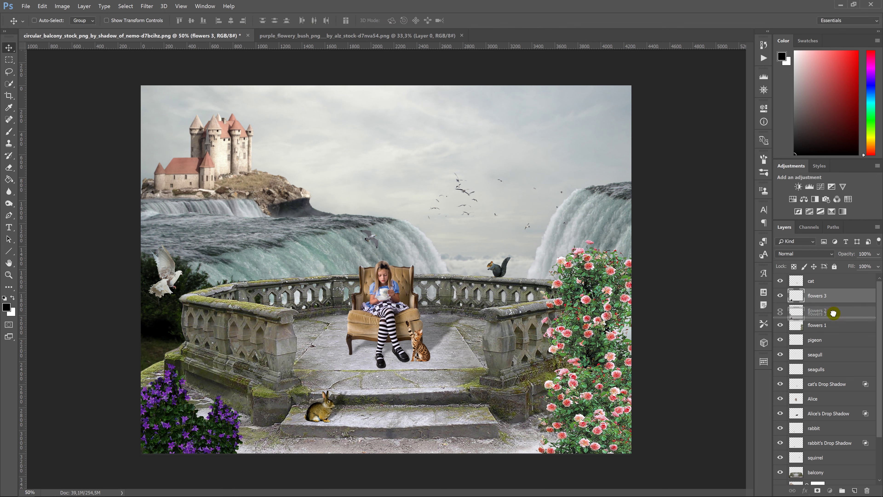
Step: Drag flowers 3 beneath flowers 2 and check the order of the flowers layers
left_click_drag(835, 295, 832, 315)
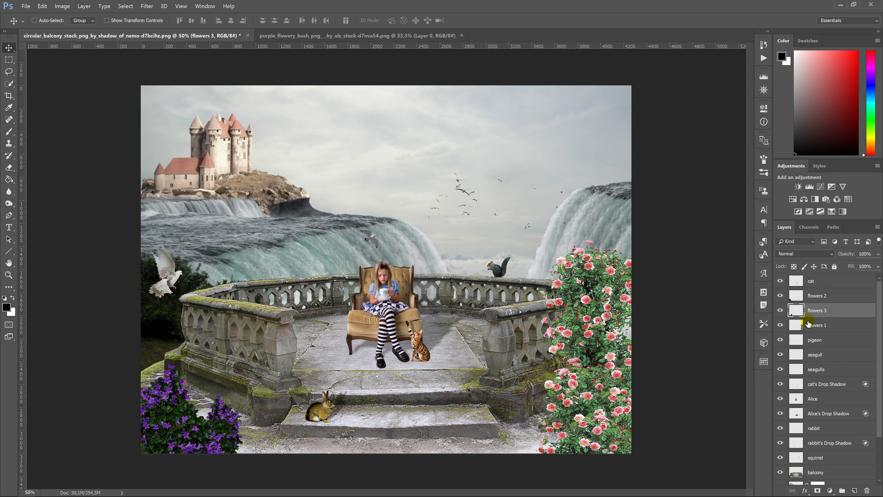
left_click(818, 296)
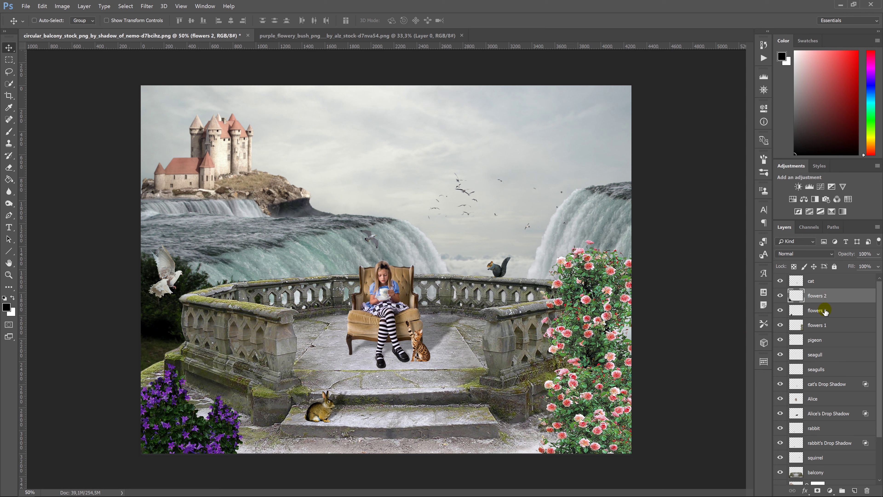
left_click(826, 313)
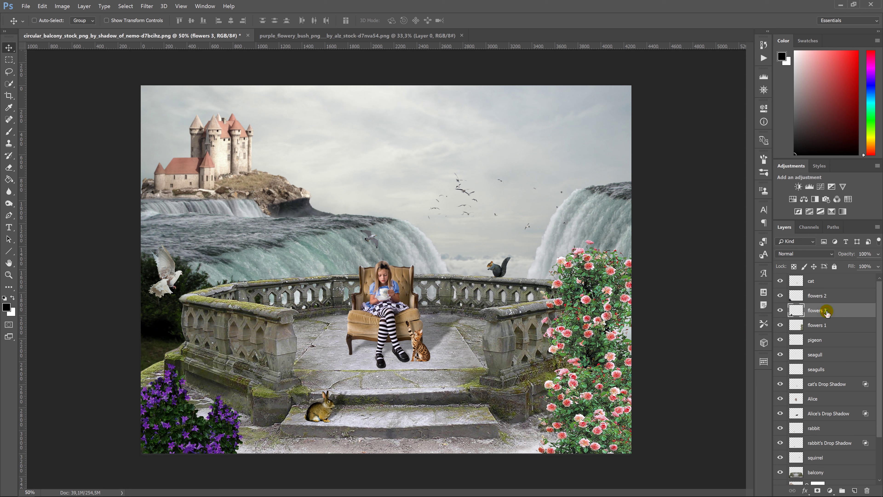
left_click(828, 328)
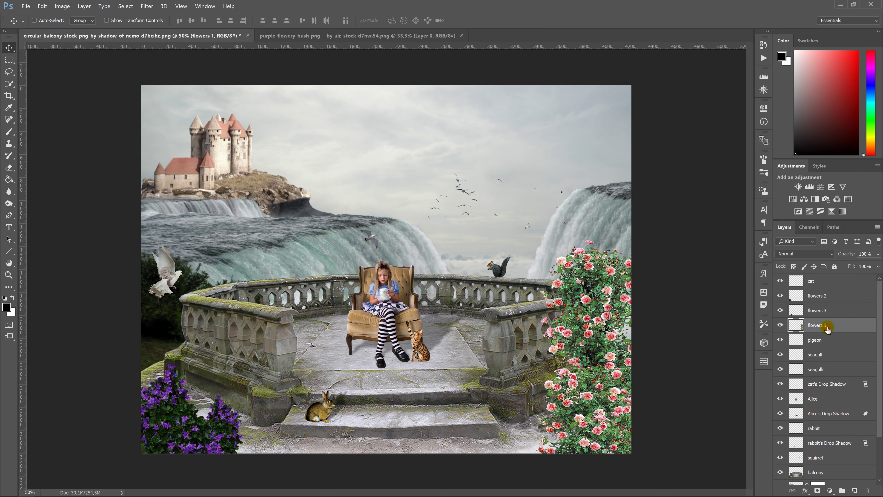
left_click(826, 313)
left_click(826, 300)
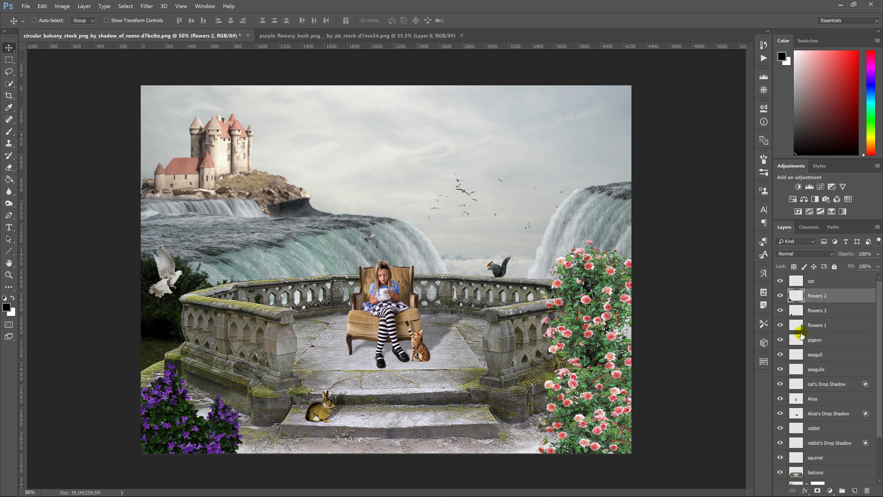
left_click(815, 327)
Step: Select the squirrel layer and create a new empty Layer 1 above it
key("ctrl")
left_click(820, 313)
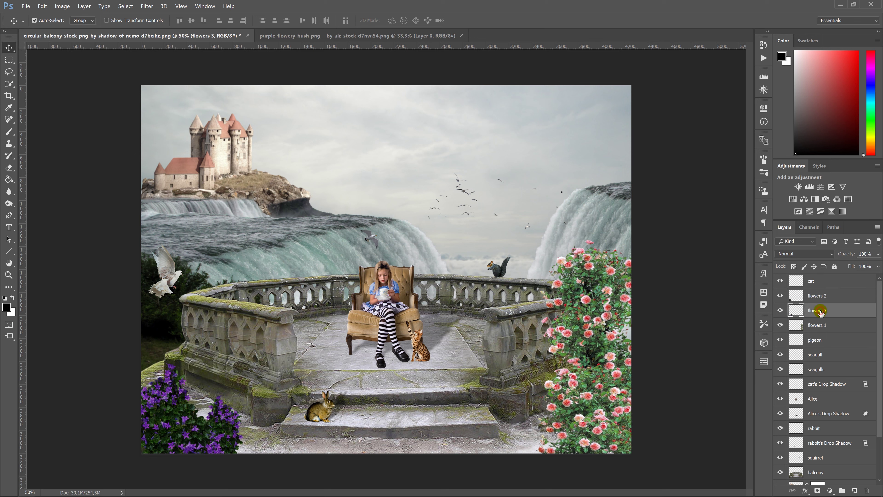
left_click(821, 297)
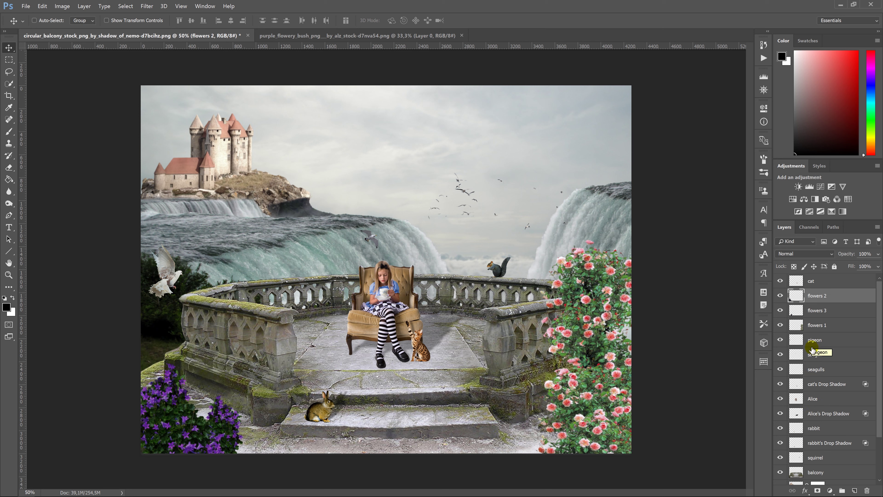
left_click(816, 457)
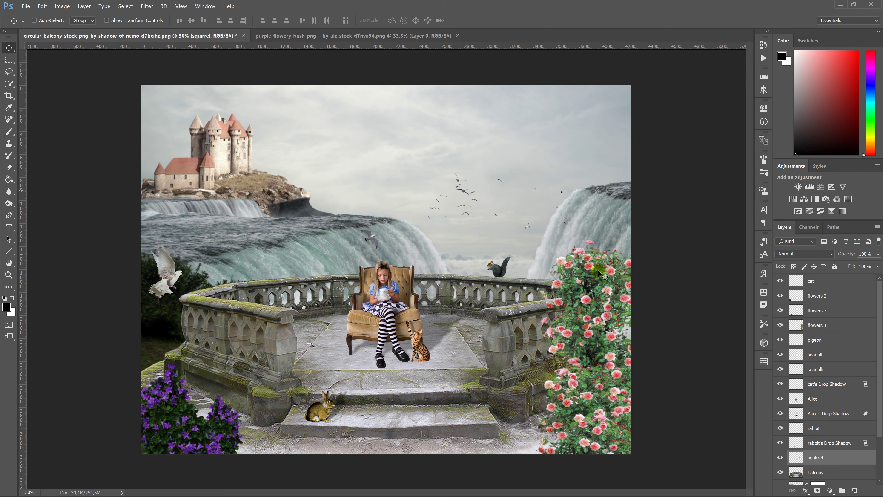
left_click(854, 490)
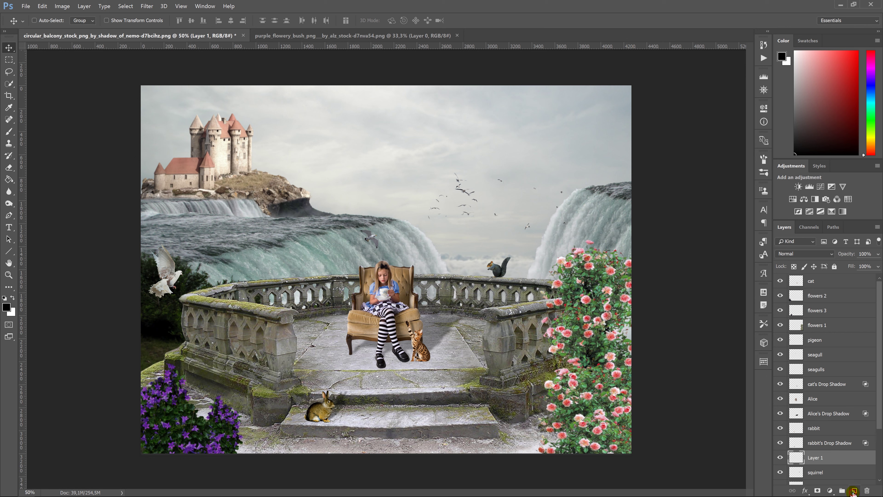
Step: Name the new layer light and set the foreground colour to a bright sky blue
double_click(821, 458)
type("light")
key("Return")
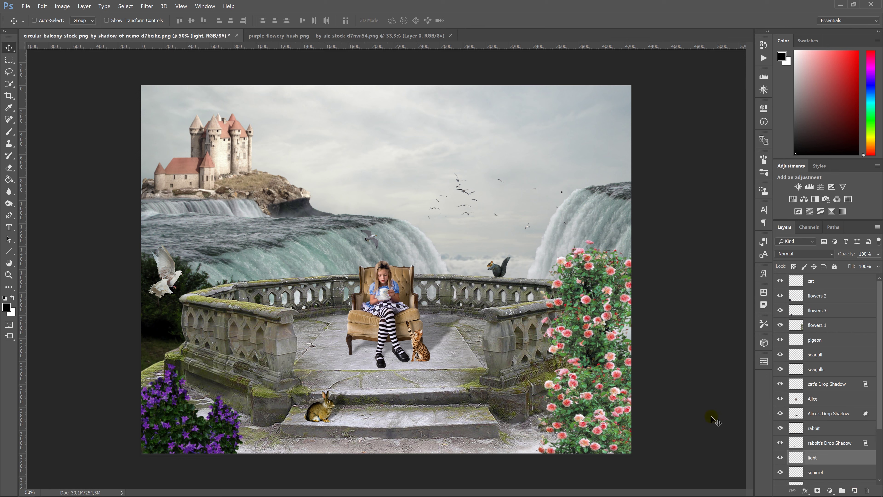
left_click(12, 298)
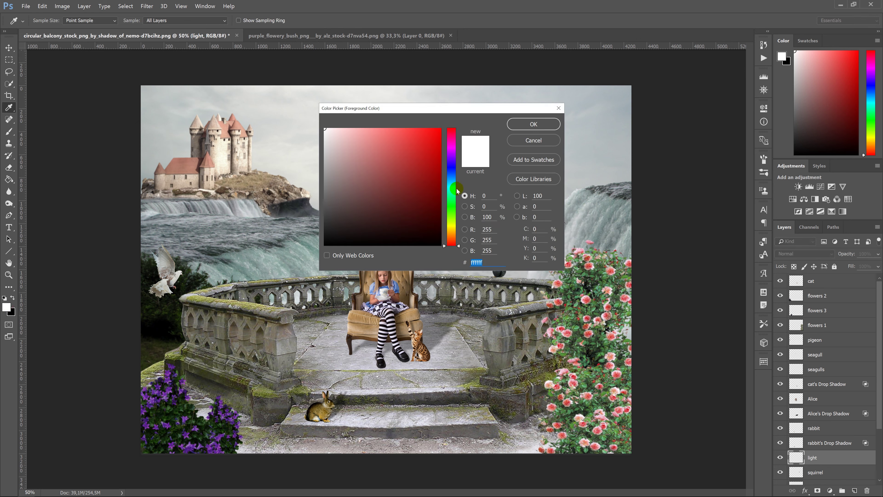
left_click(452, 181)
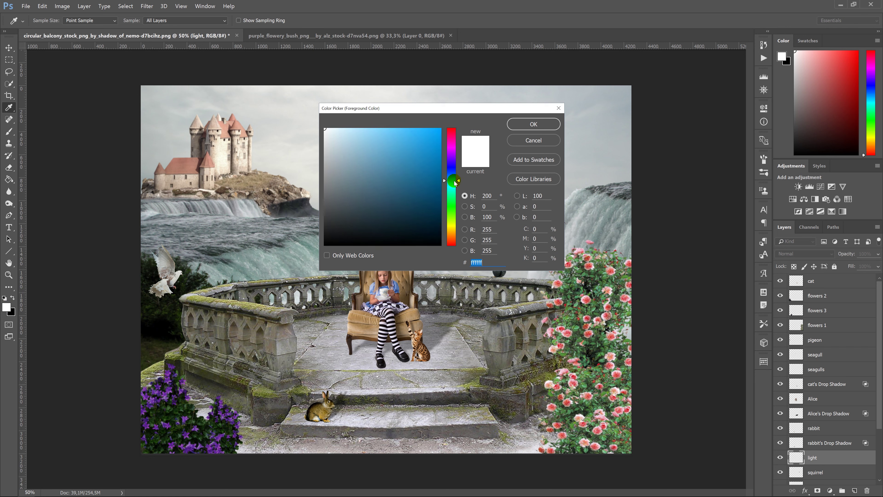
left_click(428, 155)
left_click_drag(428, 155, 421, 133)
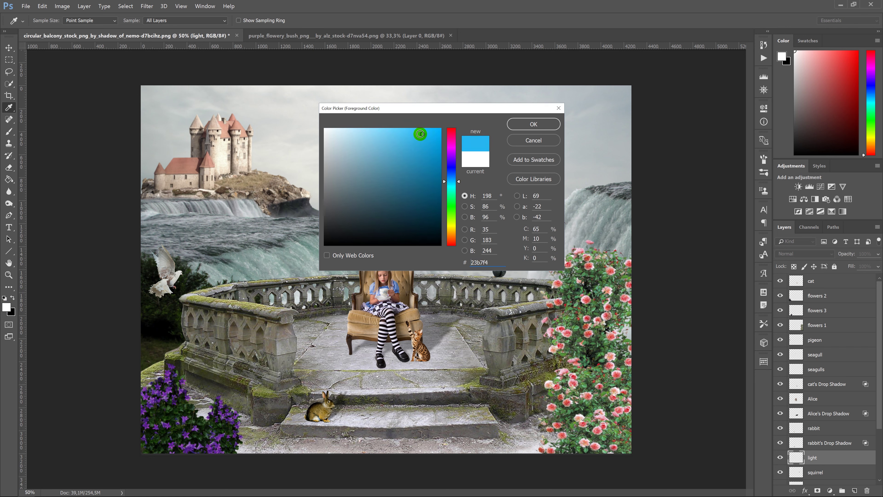
left_click(523, 124)
Step: With an enlarged soft brush, paint a broad blue glow over the sky and scene centre
key("v")
key("b")
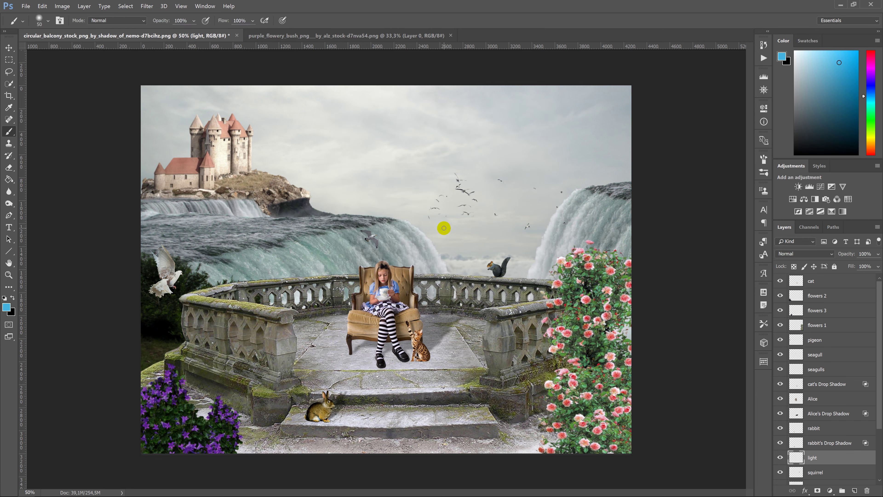
key("bracketright")
key("bracketright")
key("bracketright")
key("bracketright")
key("bracketright")
key("bracketright")
key("bracketright")
key("bracketright")
key("bracketright")
key("bracketright")
key("bracketright")
key("bracketright")
key("bracketright")
key("bracketright")
key("bracketright")
key("bracketright")
key("bracketright")
key("bracketright")
key("bracketright")
key("bracketright")
left_click_drag(455, 223, 352, 203)
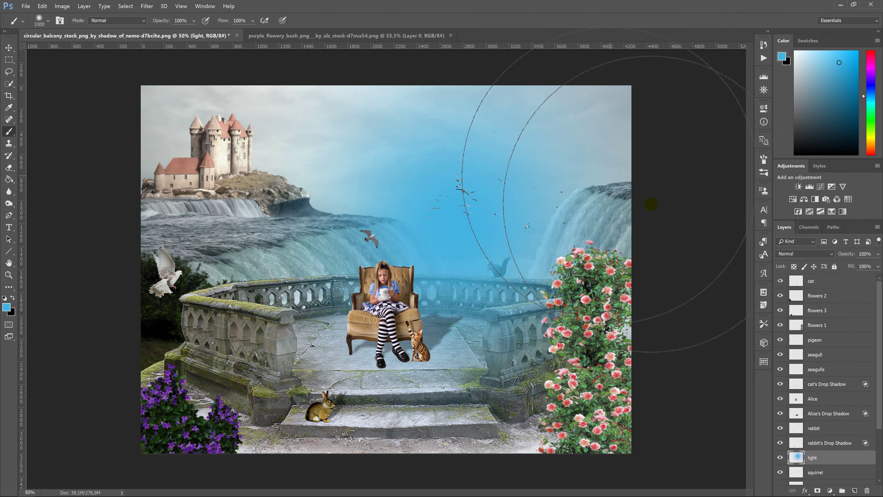
key("bracketleft")
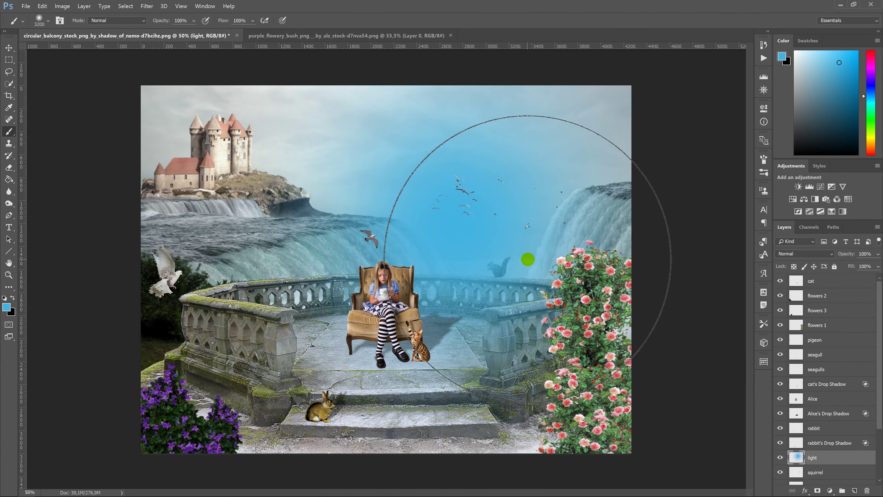
key("bracketleft")
key("bracketleft")
key("bracketleft")
key("bracketleft")
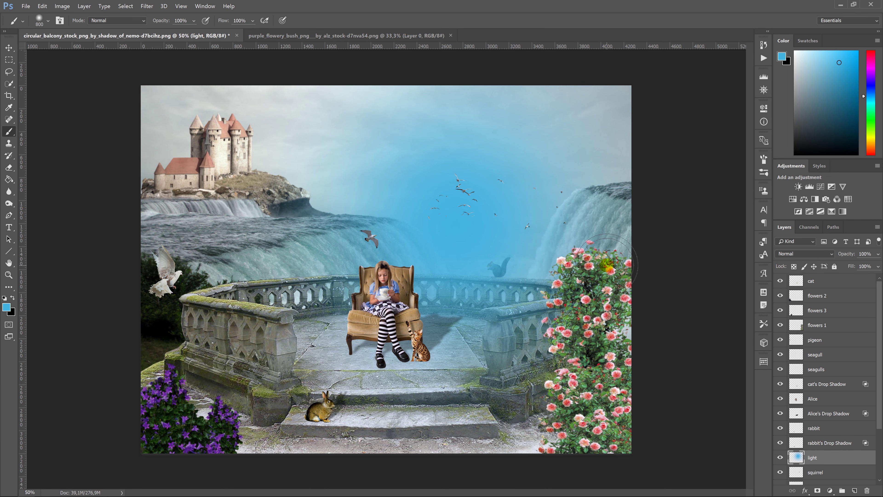
left_click(801, 253)
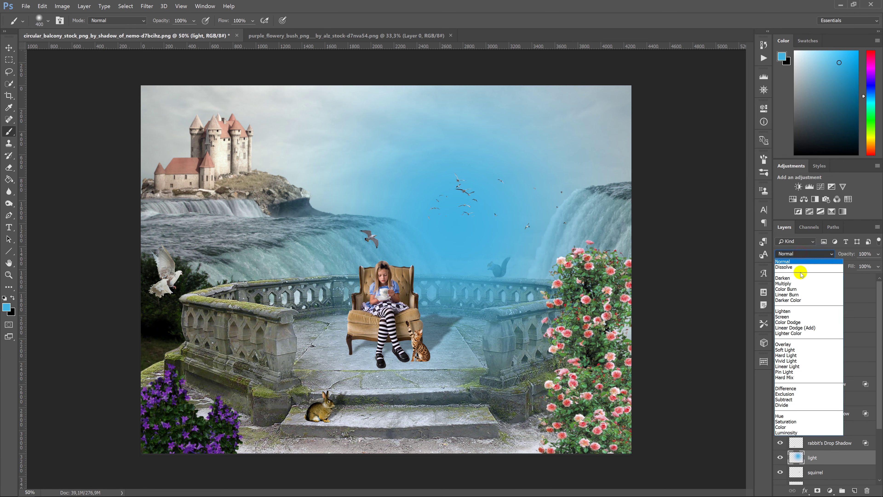
Step: Set the light layer to Screen, move it just below rabbit, and lower opacity to 74%
left_click(798, 313)
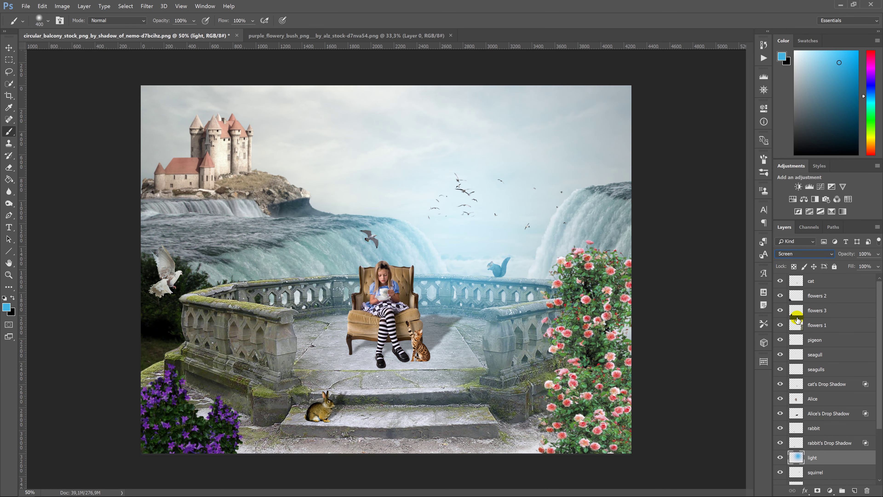
mouse_move(818, 461)
left_mouse_down()
mouse_move(820, 395)
mouse_move(828, 431)
left_mouse_up()
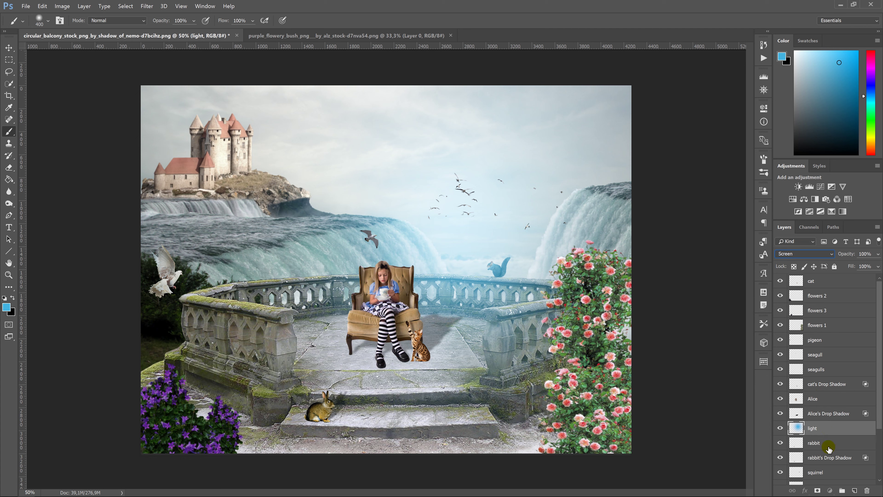
left_click_drag(823, 428, 823, 448)
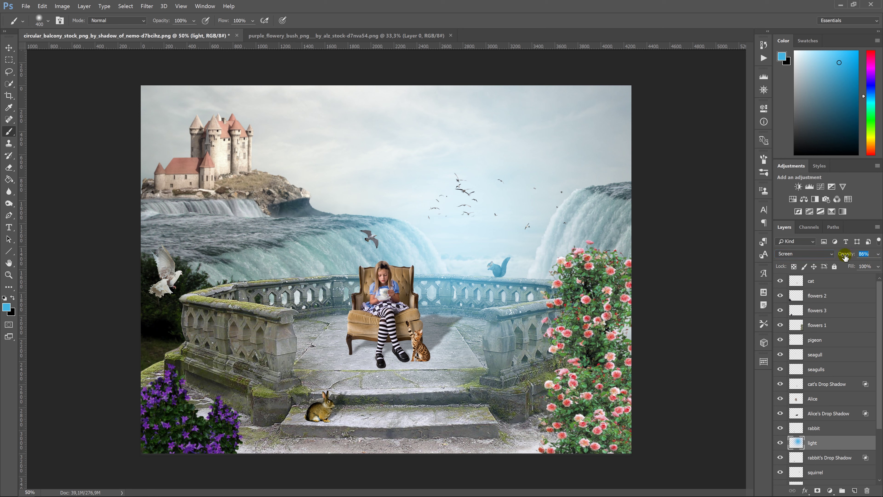
left_click_drag(846, 257, 842, 257)
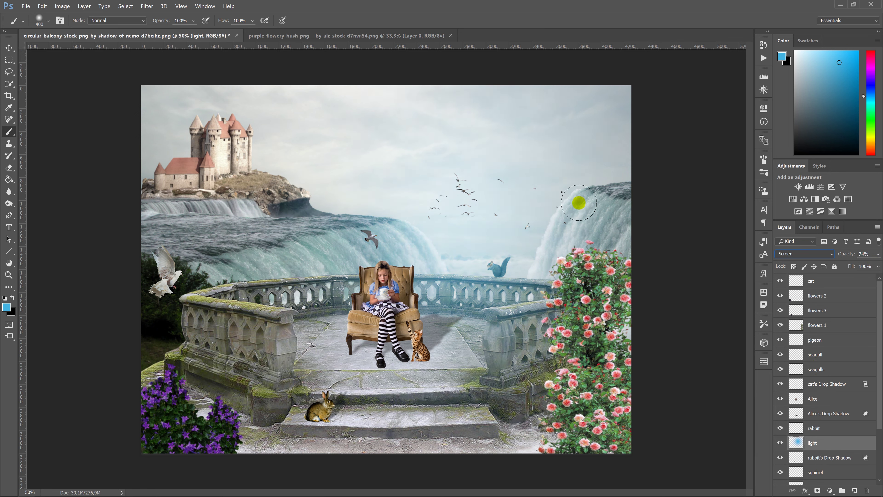
left_click(9, 48)
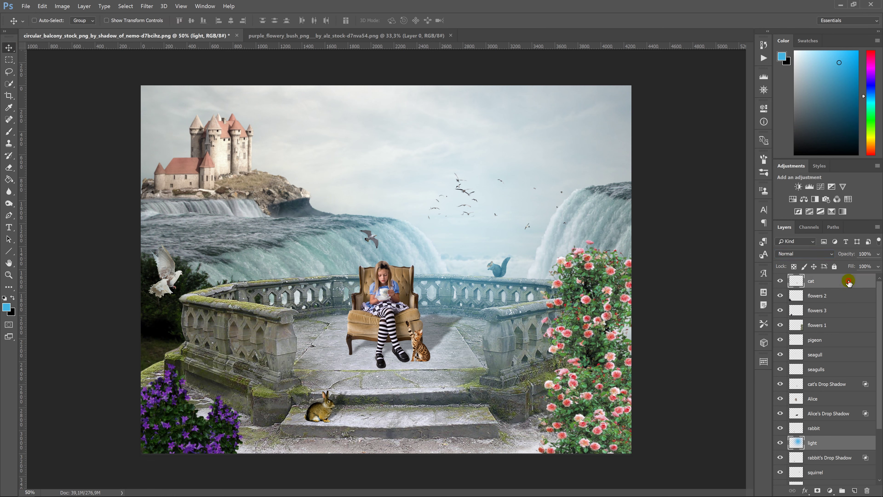
Step: Group every layer from the cat down to the clouds, then stamp a merged copy above
left_click(834, 282)
scroll(833, 369, "down", 3)
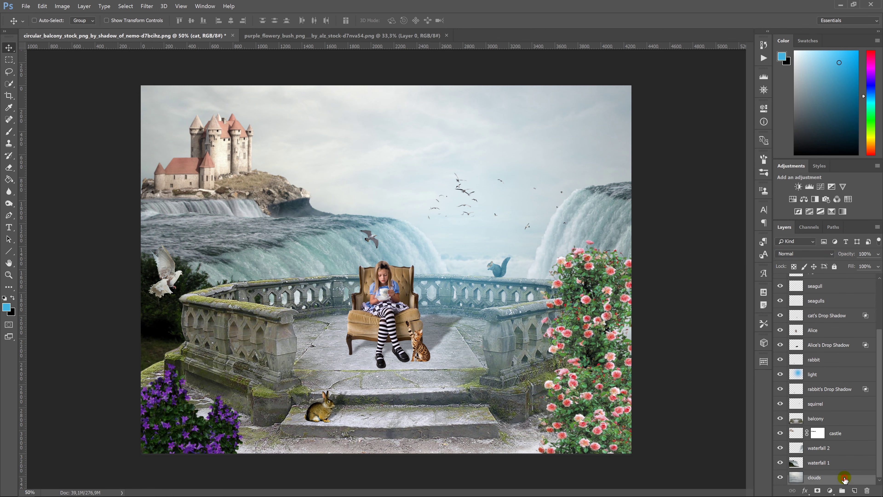
left_click(844, 479, "shift")
key("ctrl+g")
key("ctrl+alt+shift+e")
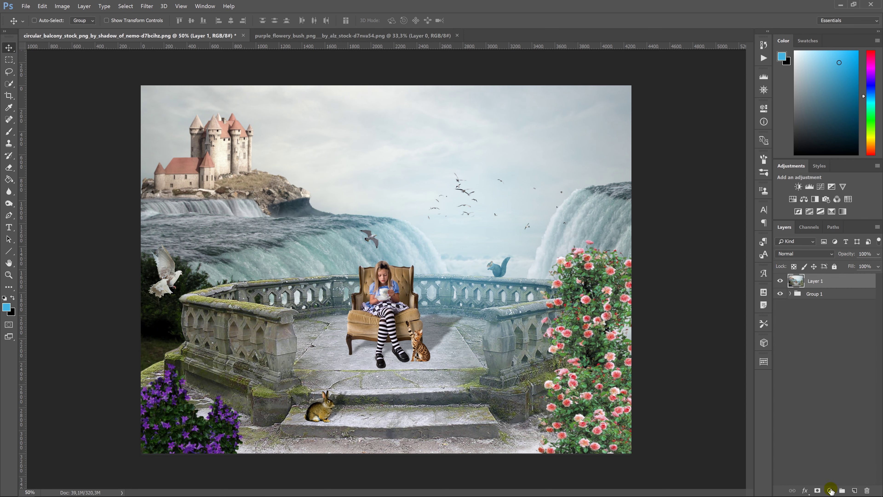
Step: Add a Brightness/Contrast layer clipped to Layer 1 with brightness -11 and contrast 46
left_click(833, 489)
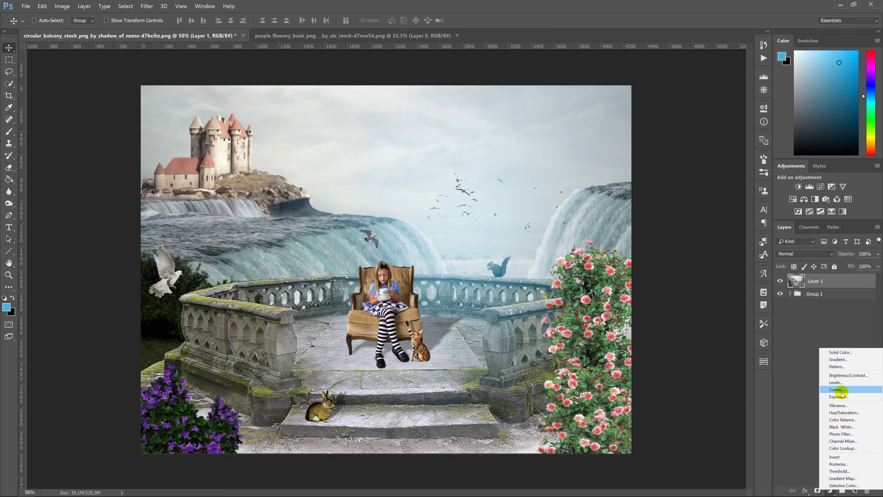
left_click(841, 375)
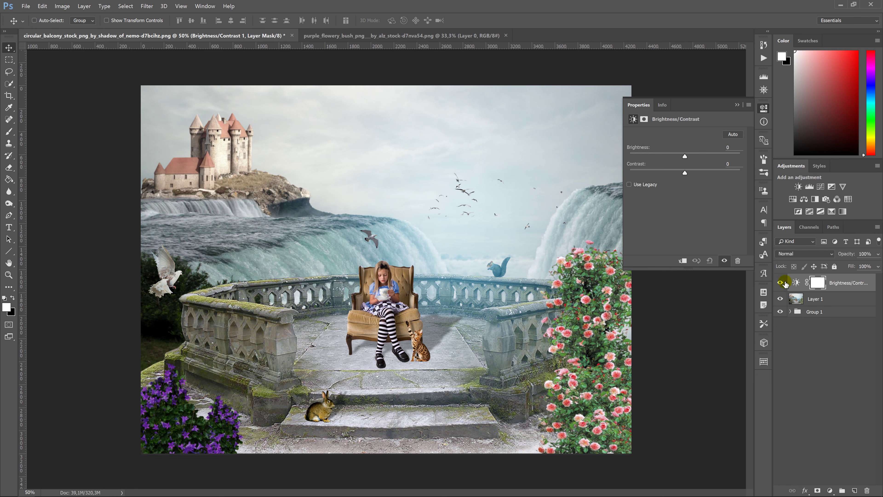
left_click(682, 261)
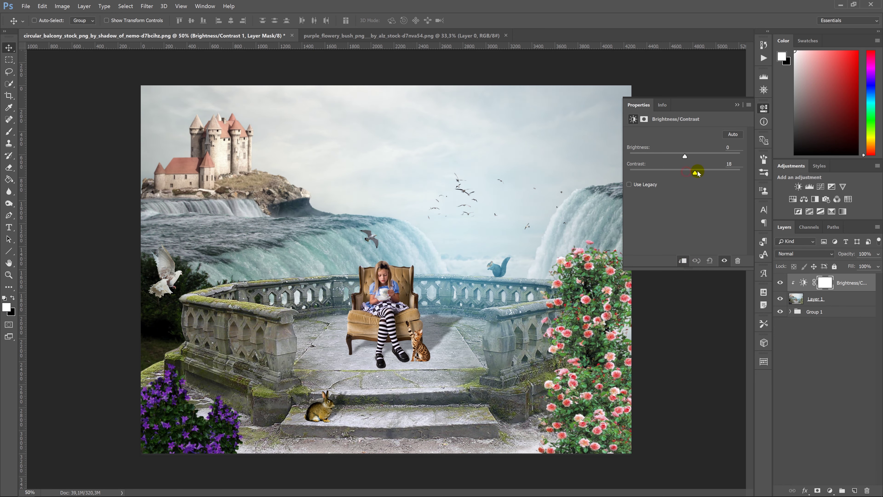
left_click_drag(719, 173, 680, 157)
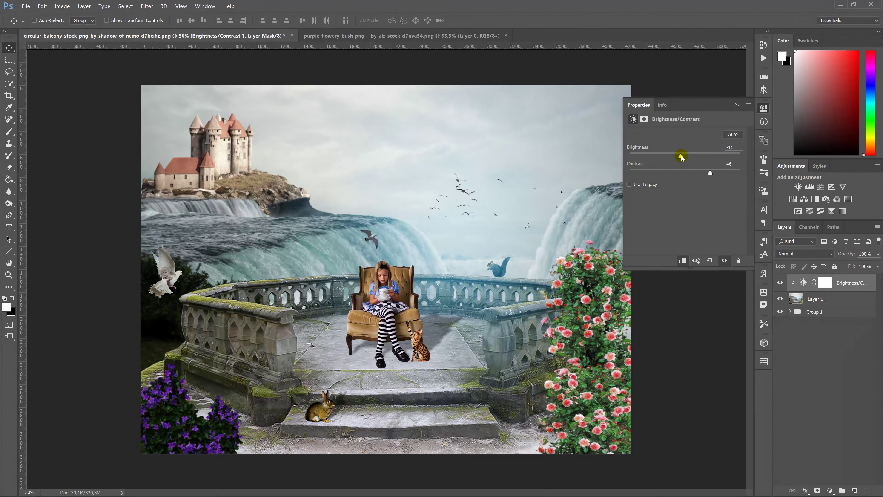
left_click(737, 106)
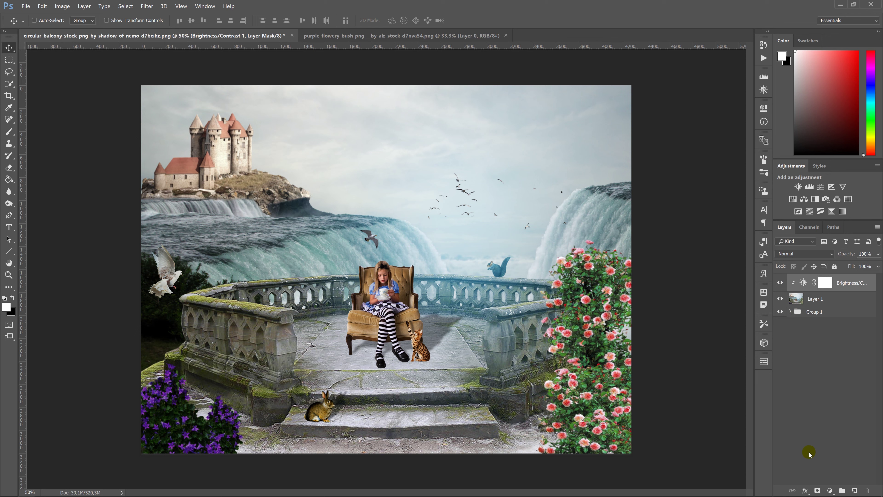
Step: Add a clipped Color Balance layer with midtones at Cyan -18 and Blue +13, then compare it on and off
left_click(828, 491)
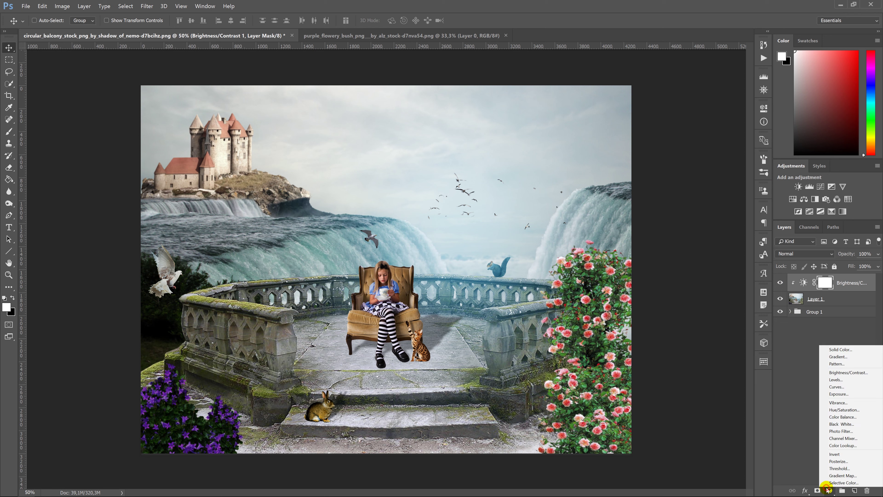
left_click(830, 416)
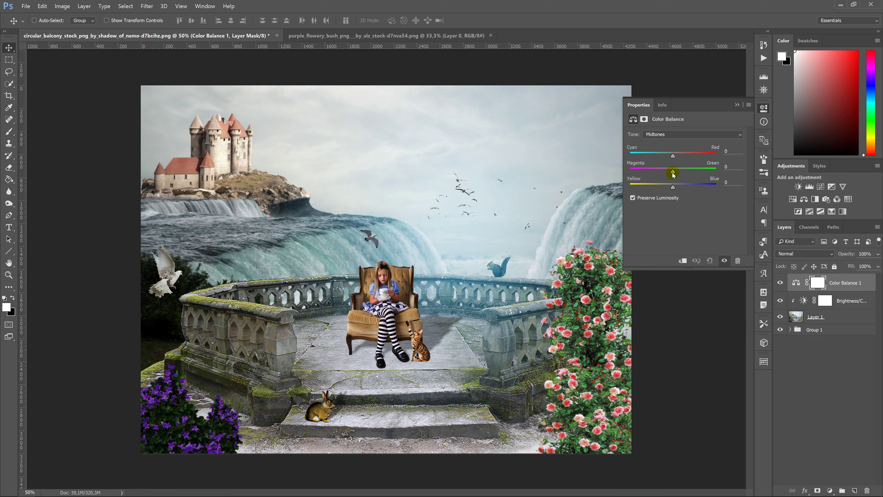
left_click(682, 261)
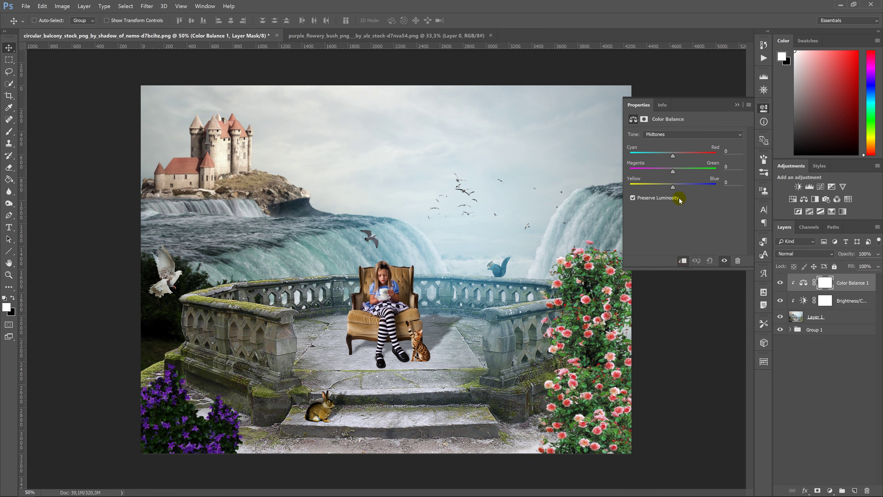
left_click_drag(664, 155, 663, 155)
left_click_drag(680, 187, 678, 187)
left_click(736, 106)
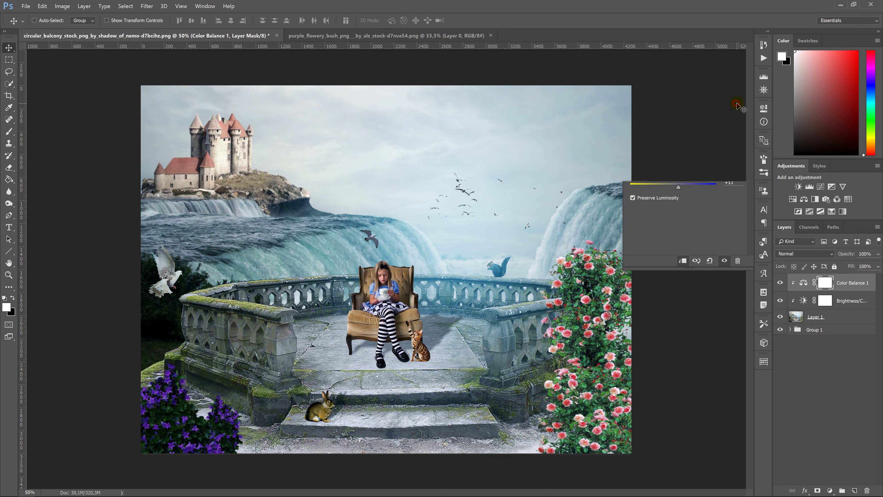
left_click(780, 283)
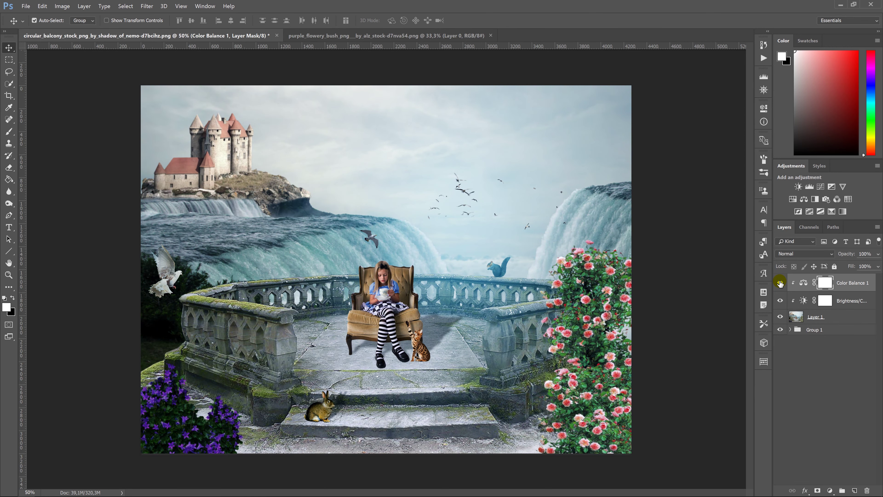
key("ctrl+plus")
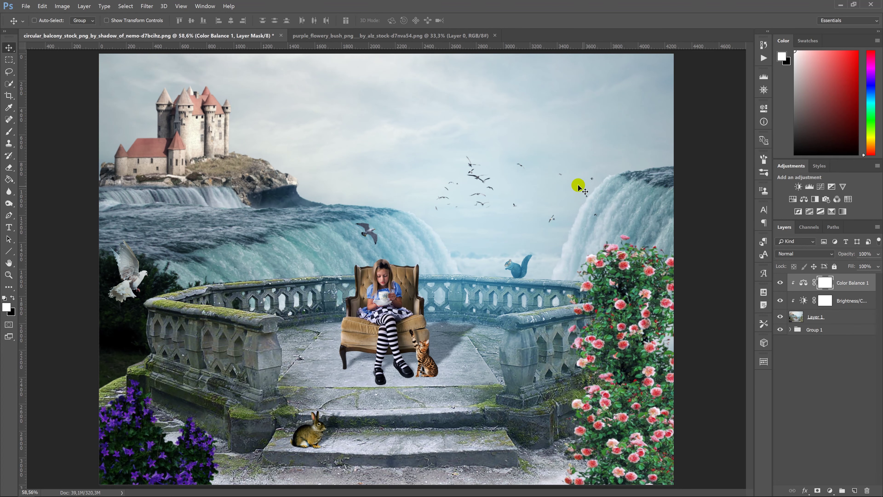